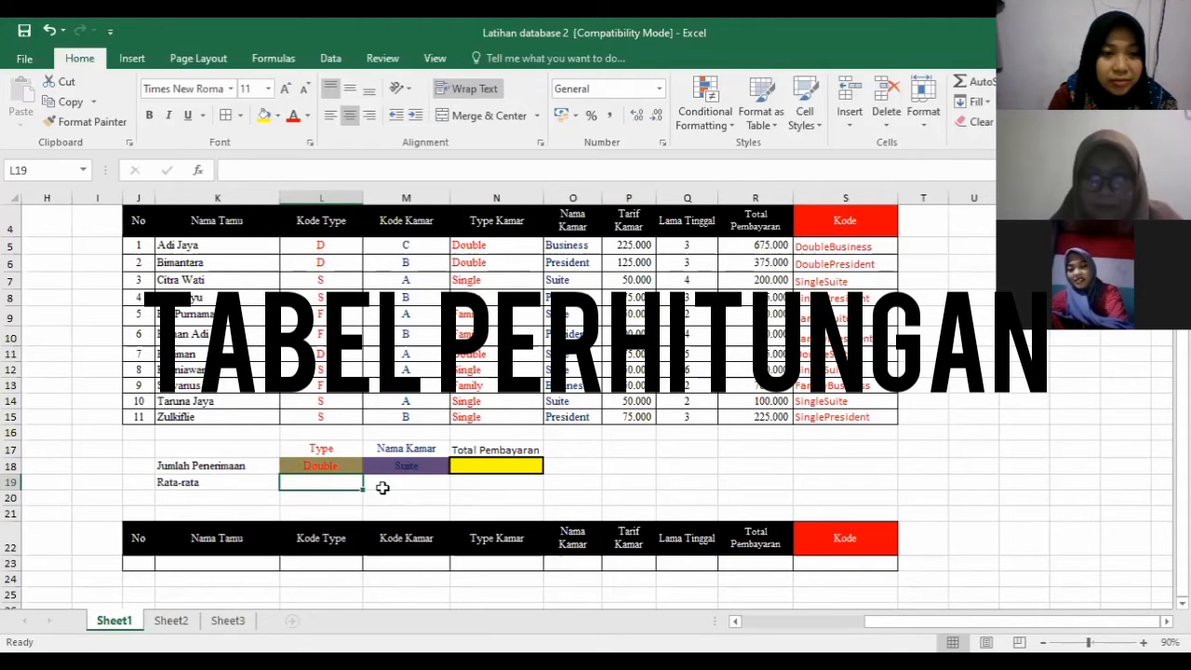
Examine the Jumlah Penerimaan and Rata-rata rows and the criteria table in rows 22 and 23
drag(200, 465, 534, 481)
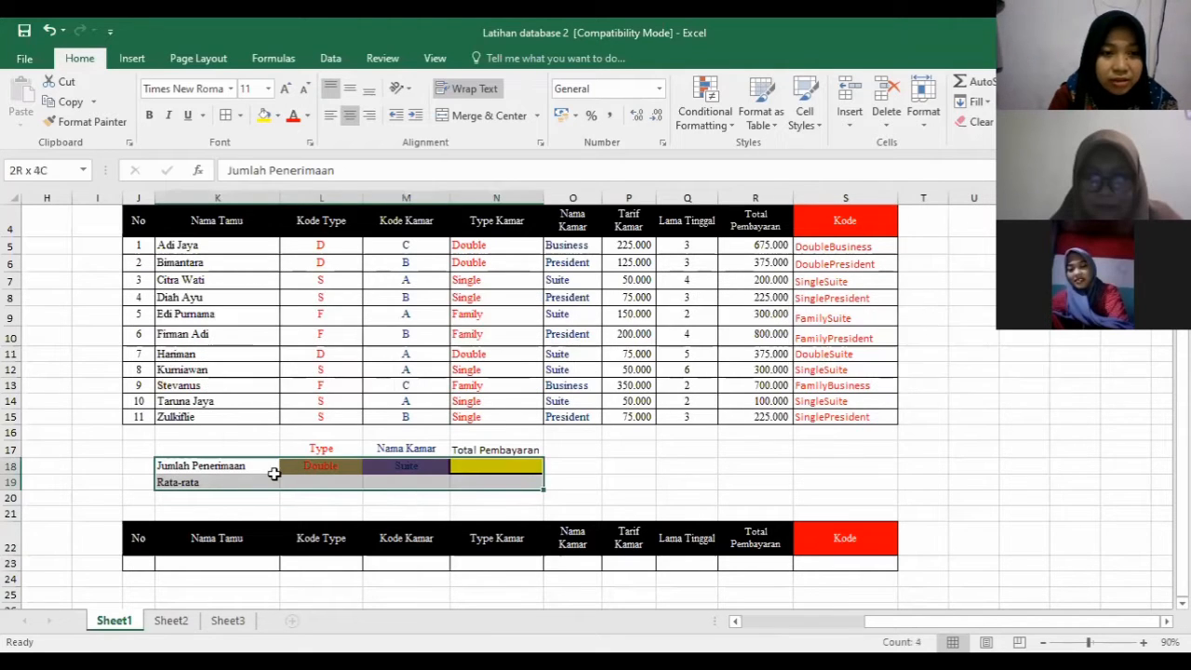
click(240, 479)
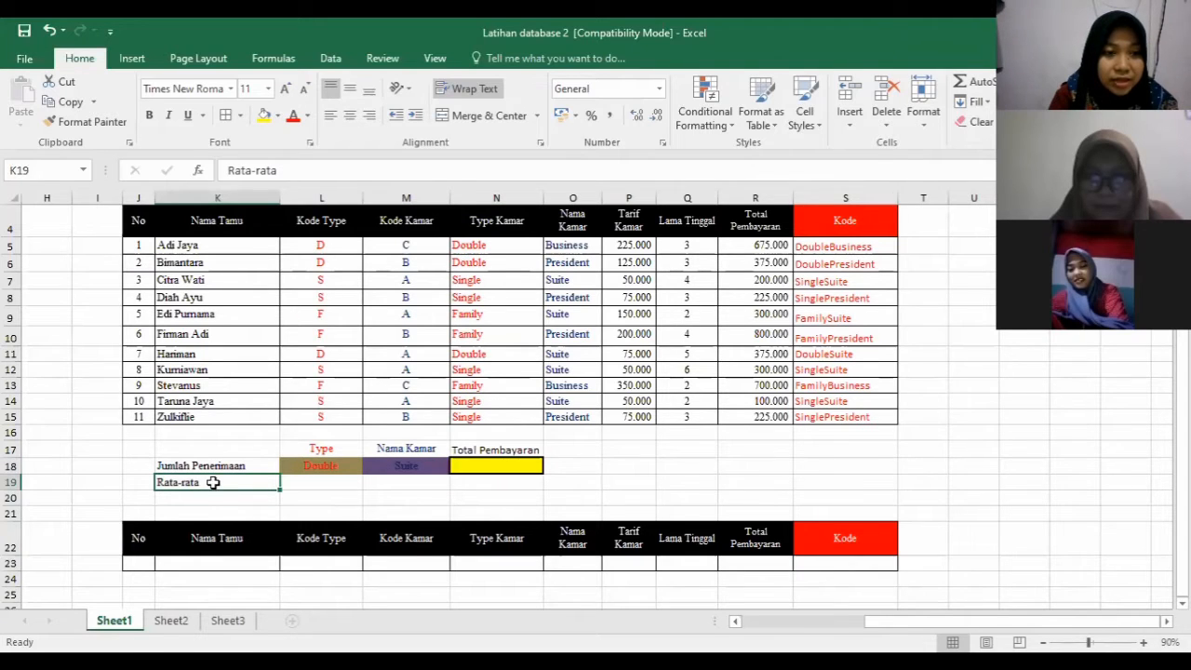
key(Up)
drag(207, 488, 231, 497)
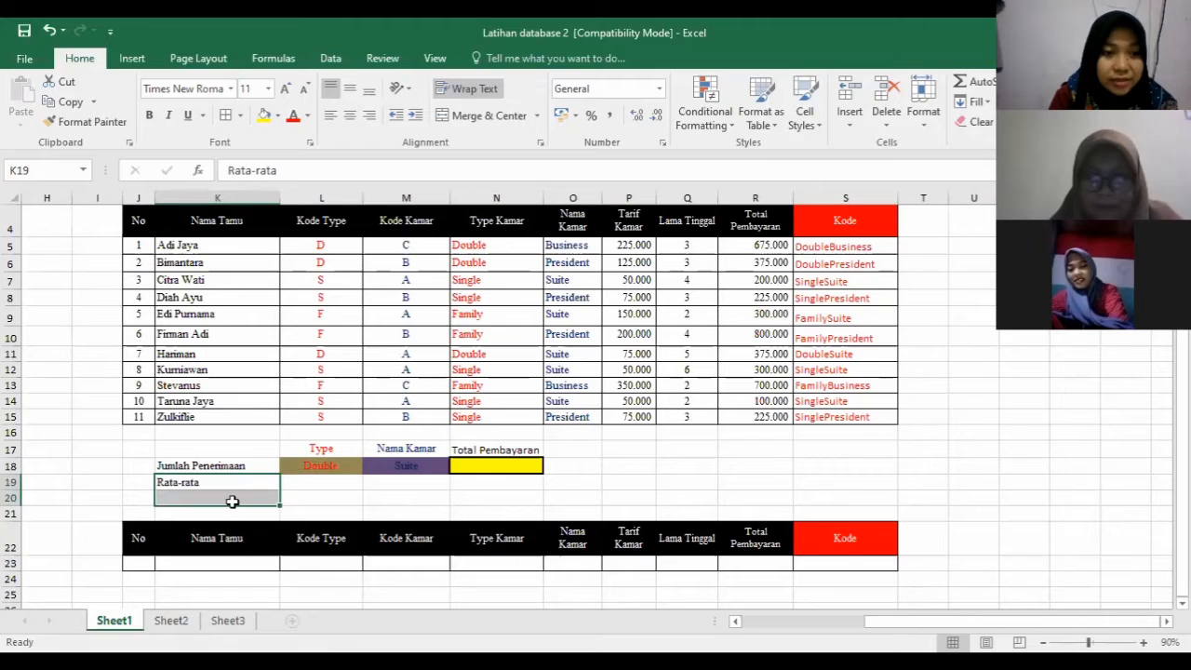
click(232, 497)
click(841, 564)
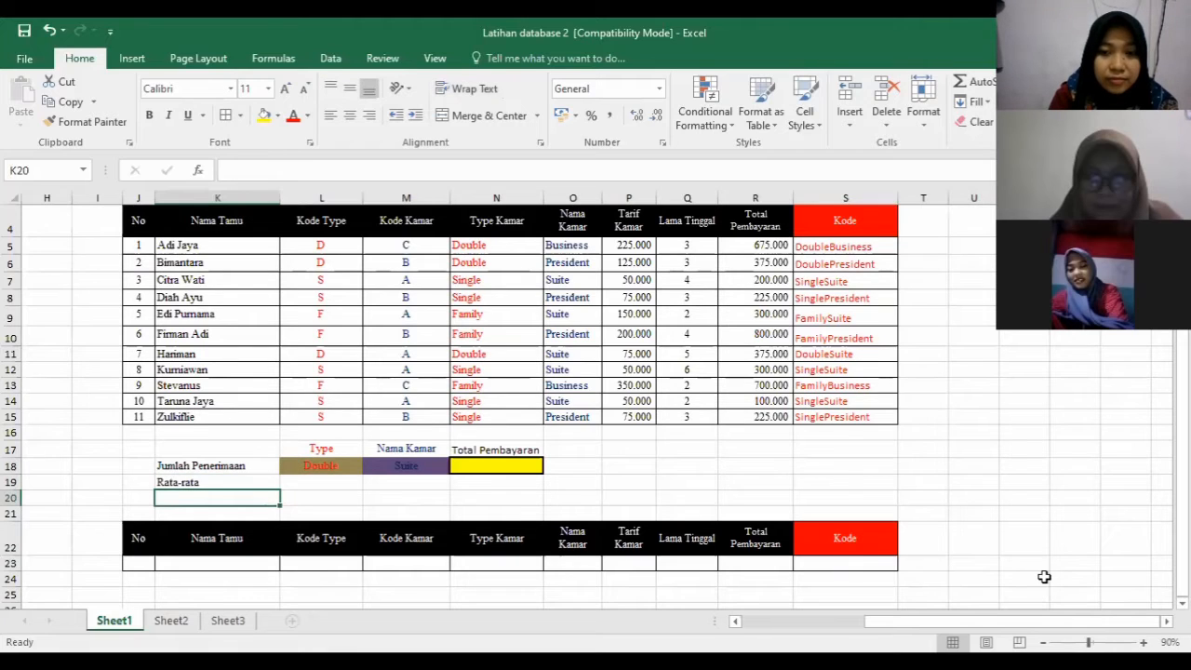
click(316, 484)
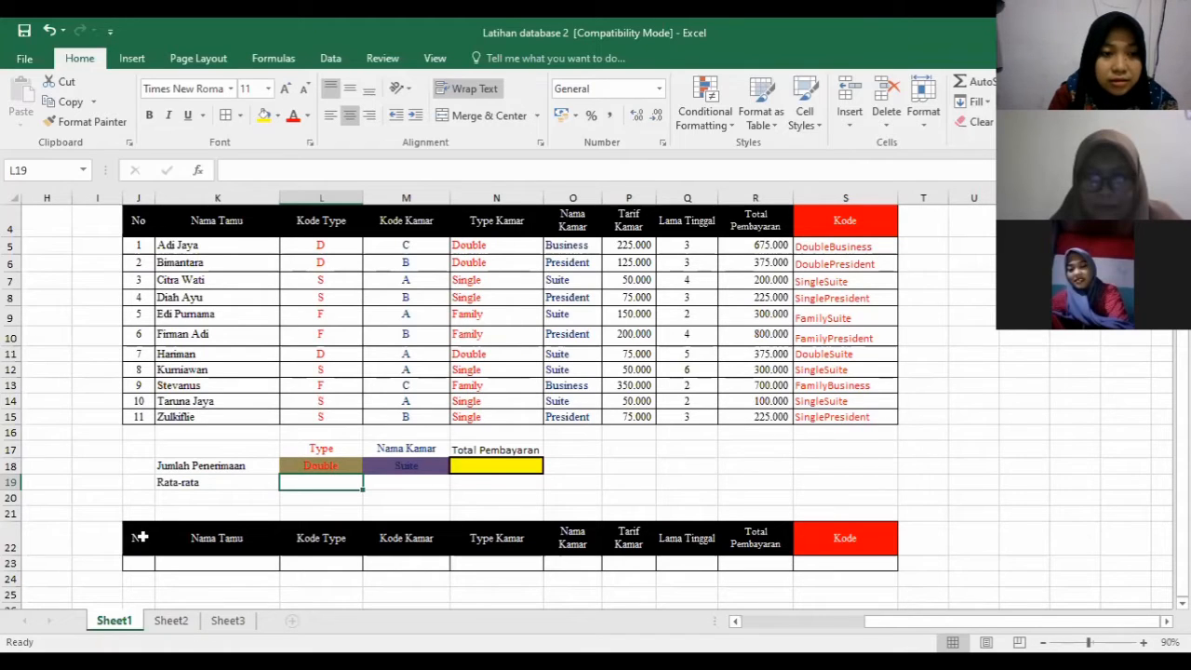
drag(137, 538, 861, 569)
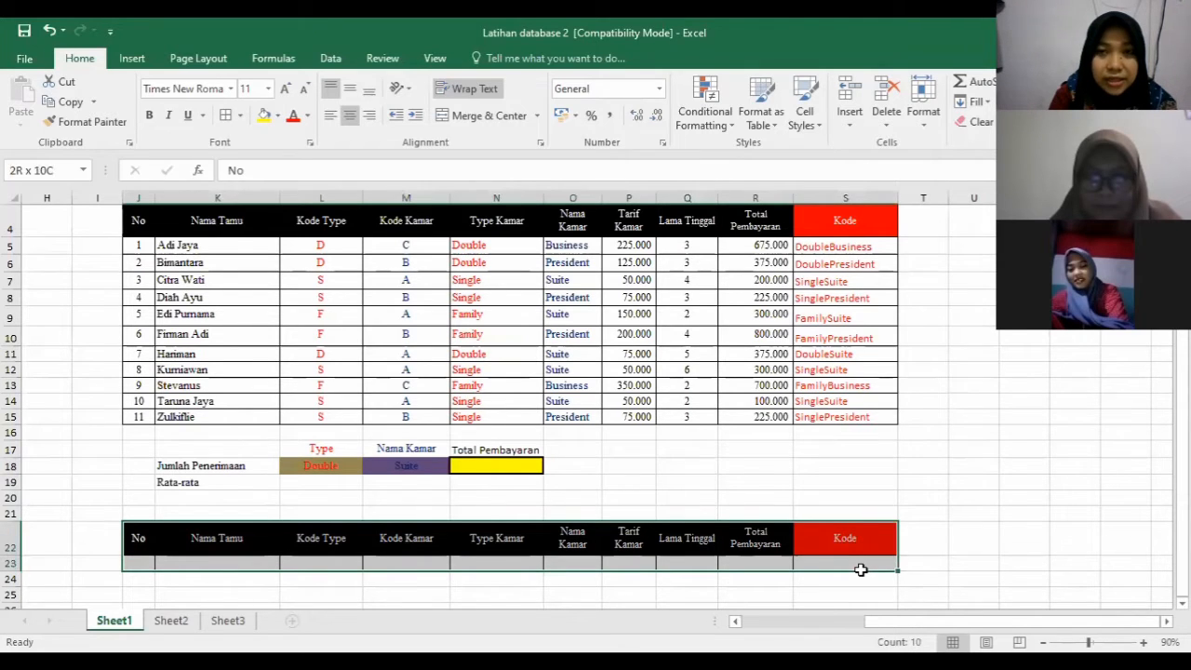
drag(861, 569, 862, 564)
click(863, 565)
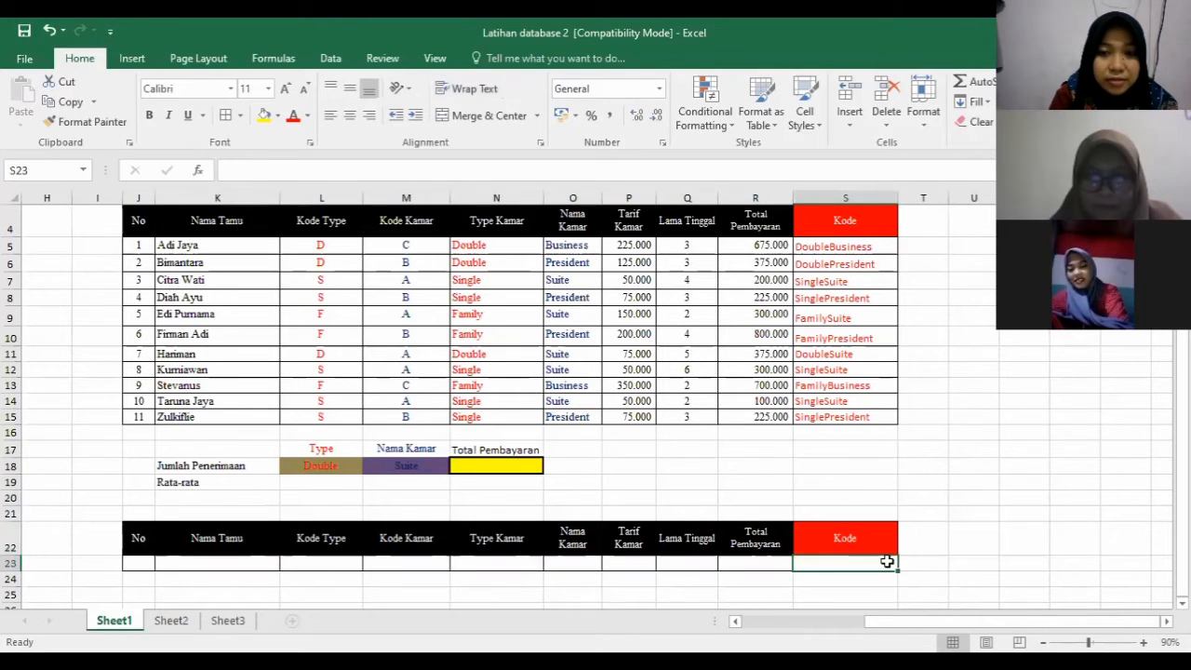
Fill the Rata-rata row with Single as the type in L19 and Suite as the room name in M19
click(329, 484)
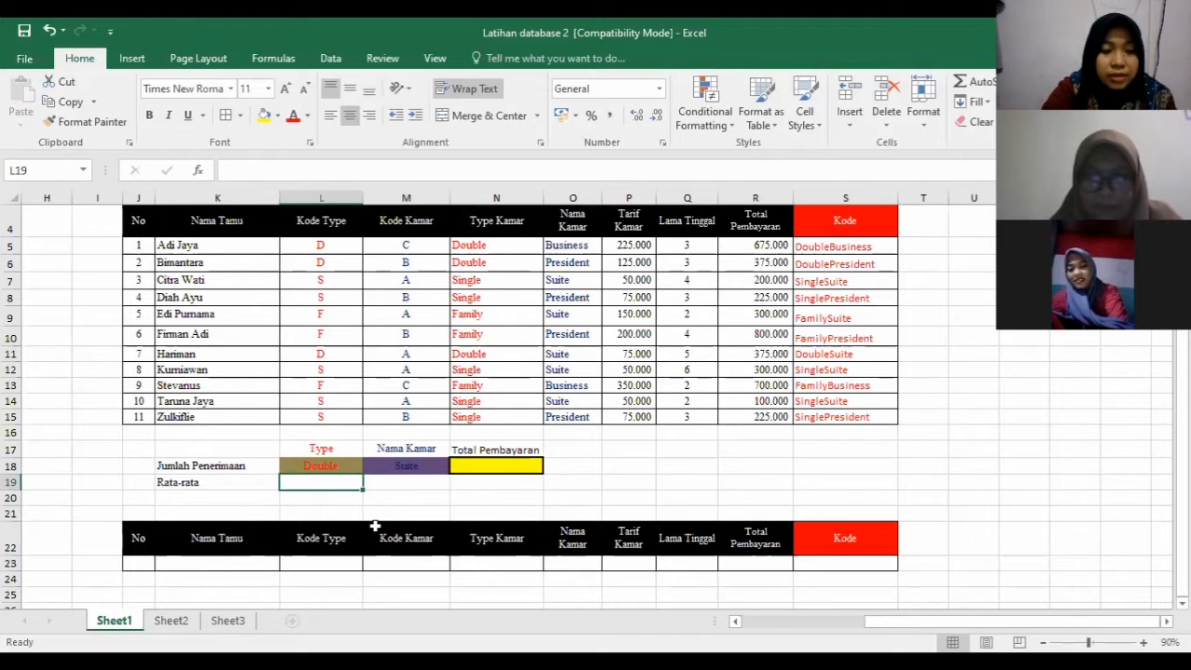
text(S)
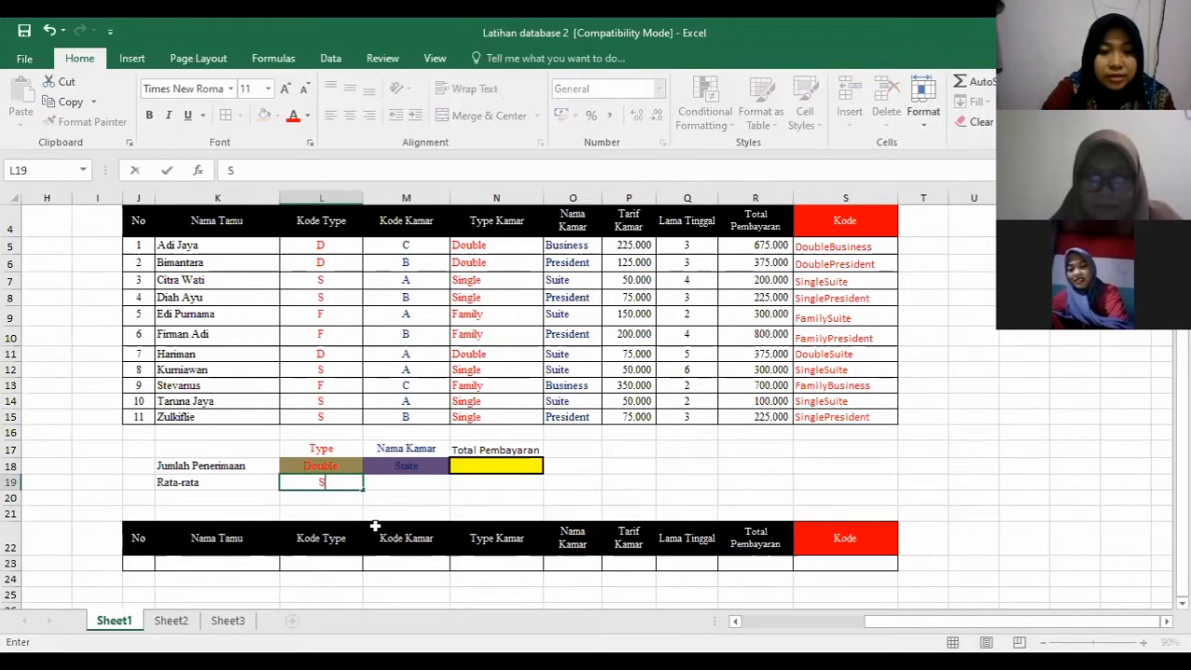
text(ing)
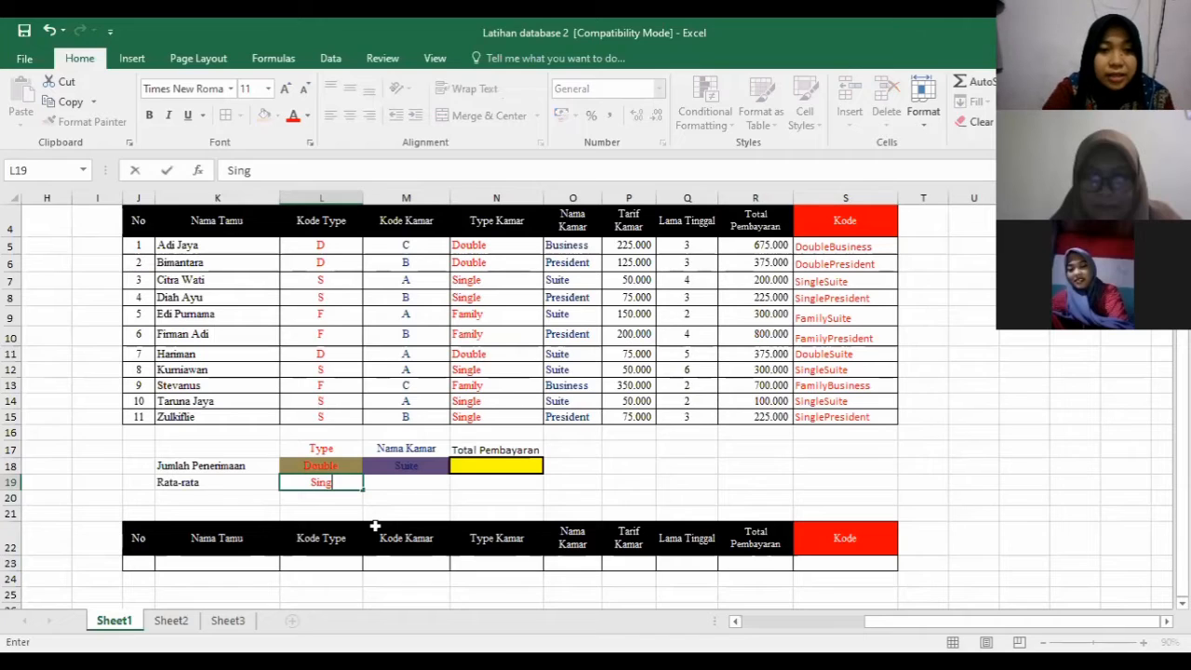
text(le)
key(Tab)
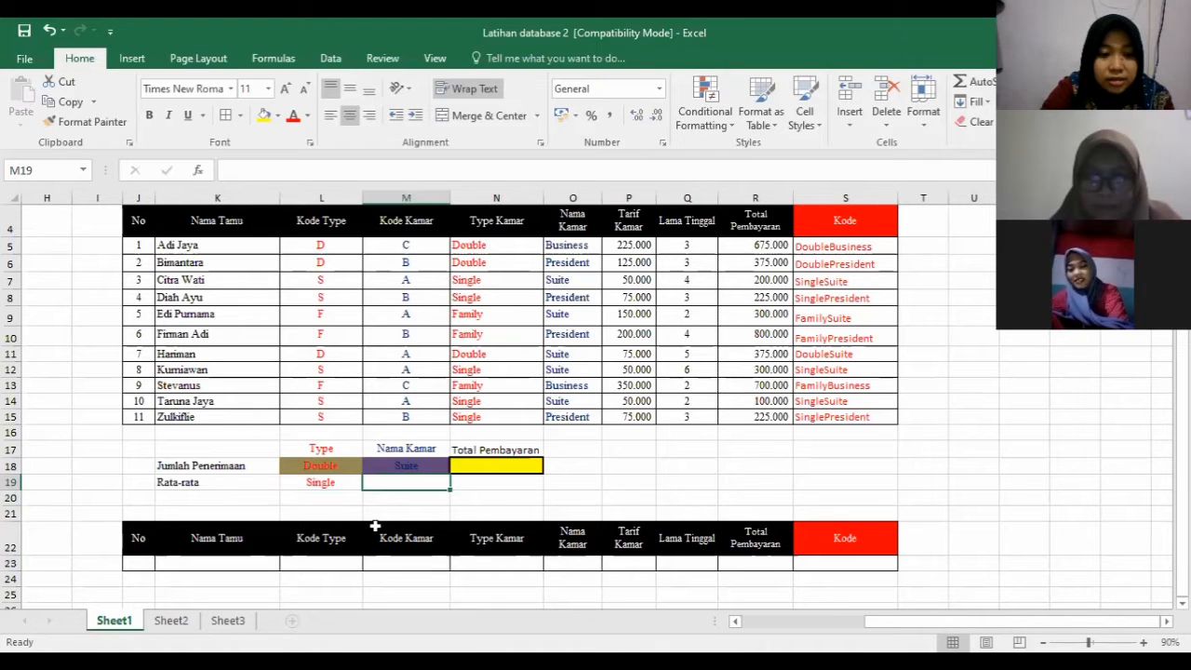
text(Suite)
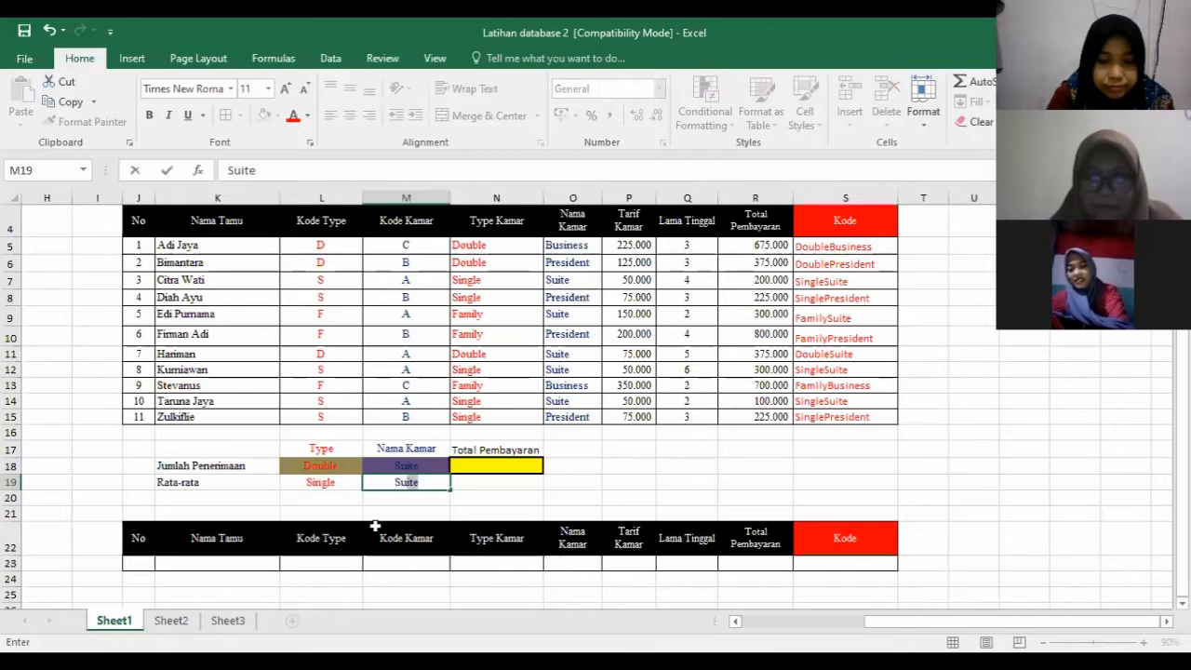
key(Return)
Extend the label in K19 to read Rata-rata Penerimaan
click(198, 486)
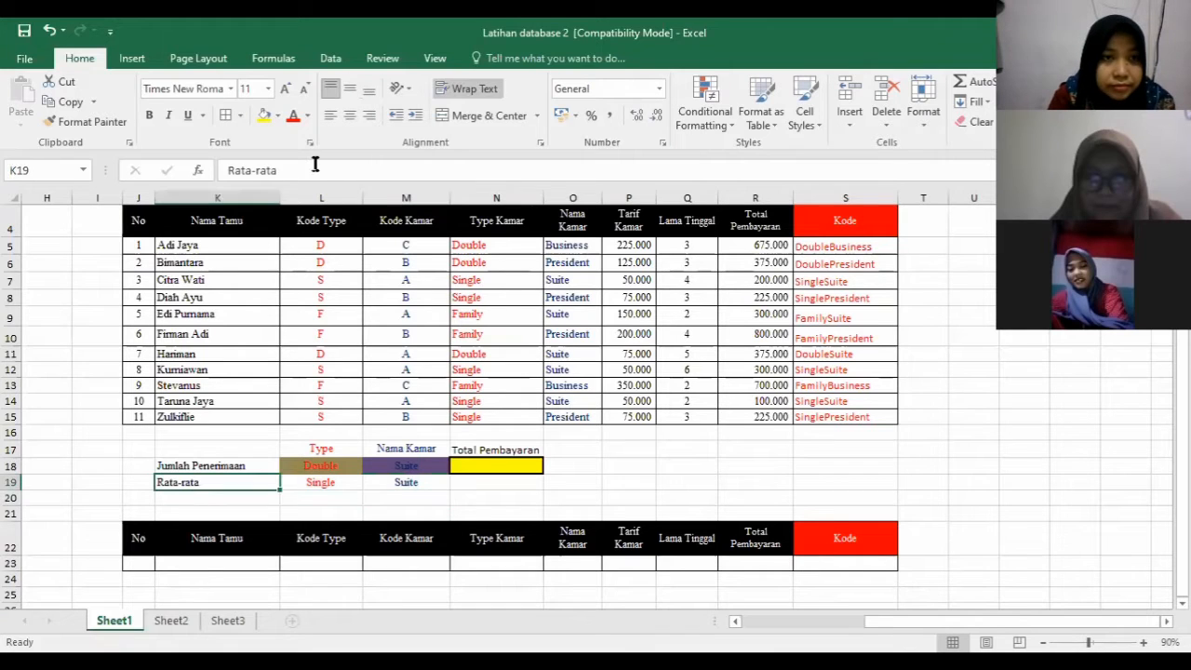
click(301, 174)
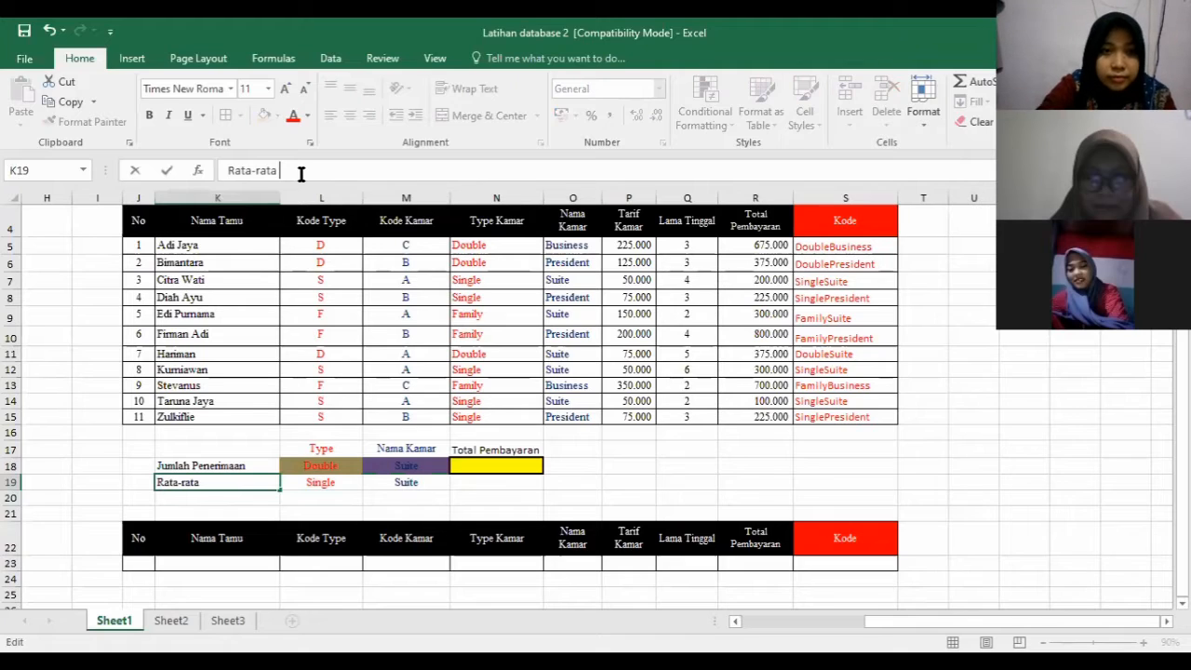
text(Penerimaan)
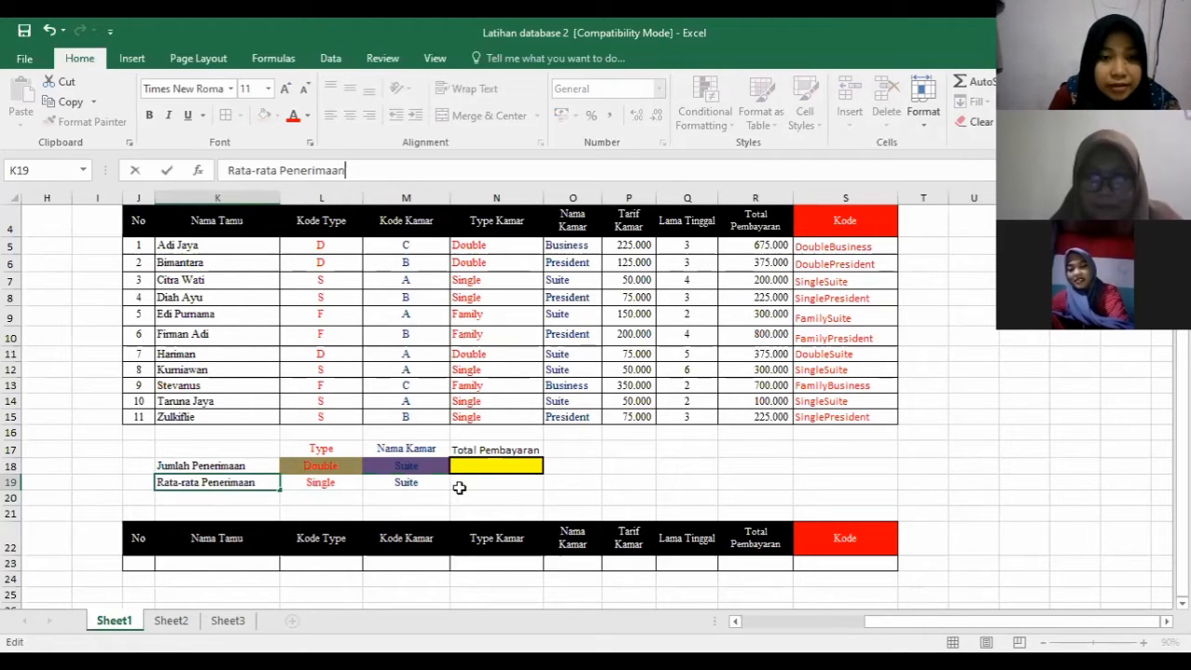
click(474, 482)
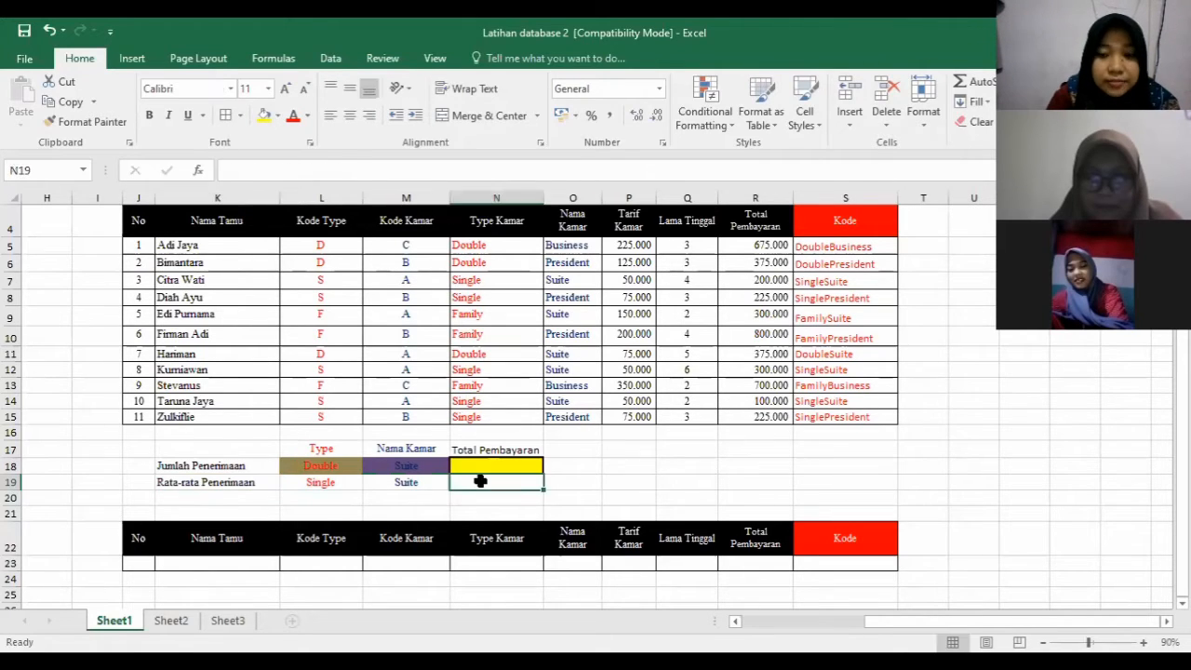
text(=)
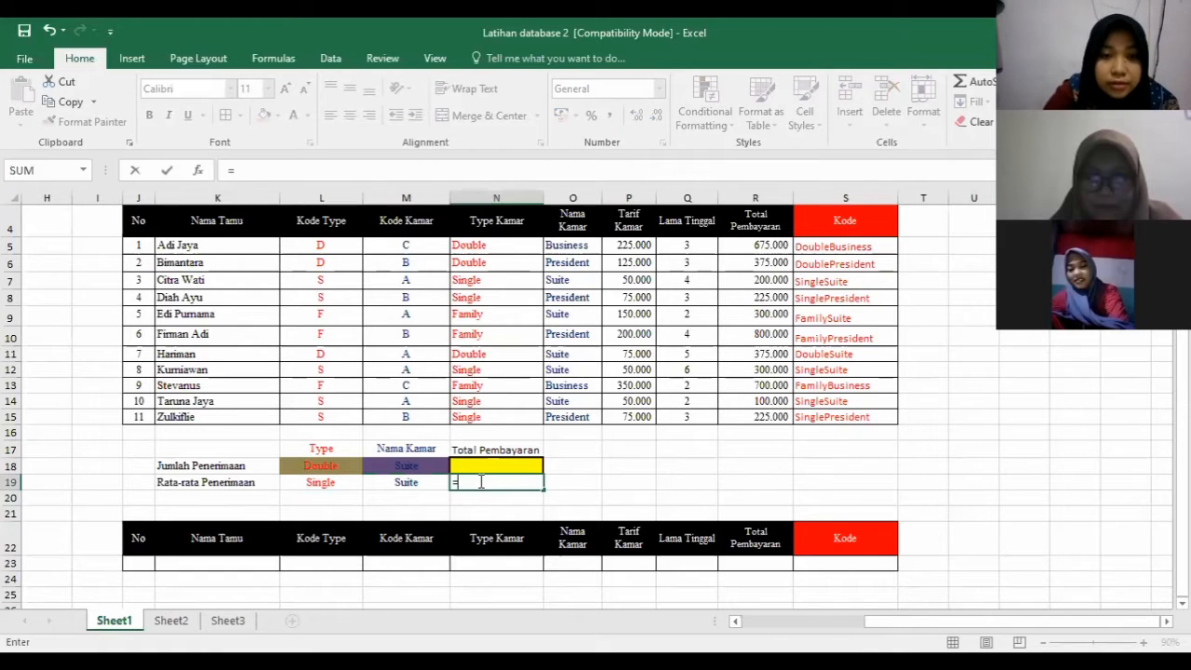
key(BackSpace)
key(Down)
key(Down)
key(Down)
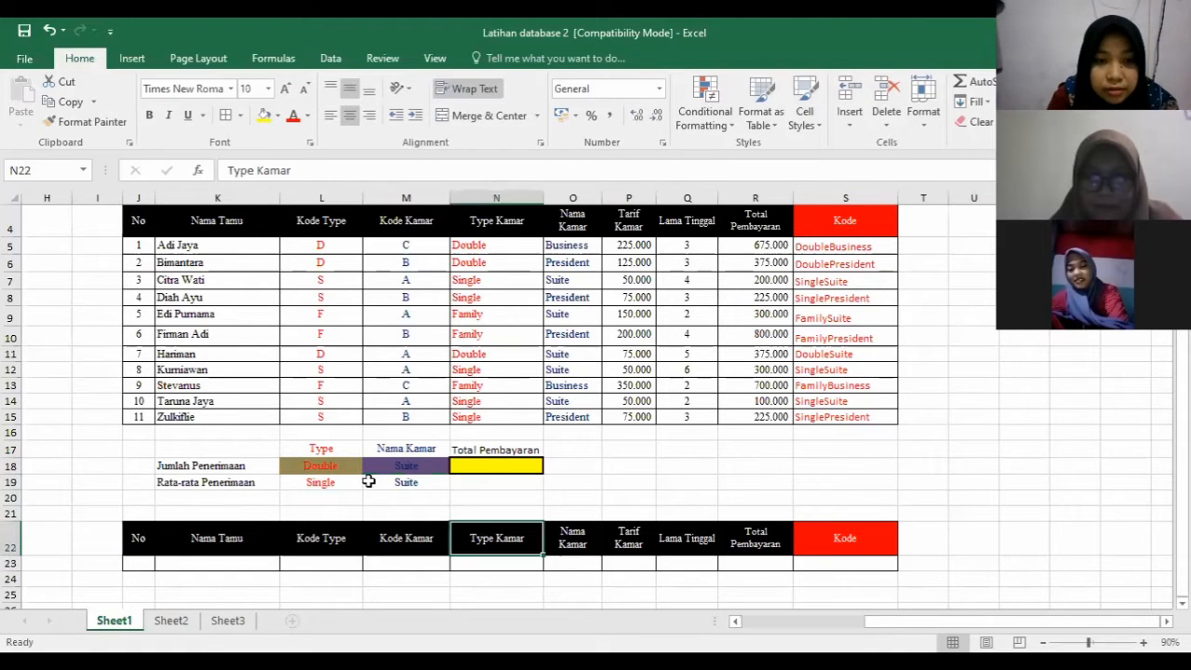
Build the Kode criterion in S23 by joining the type and room name with the formula =L19&M19
click(874, 568)
text(=)
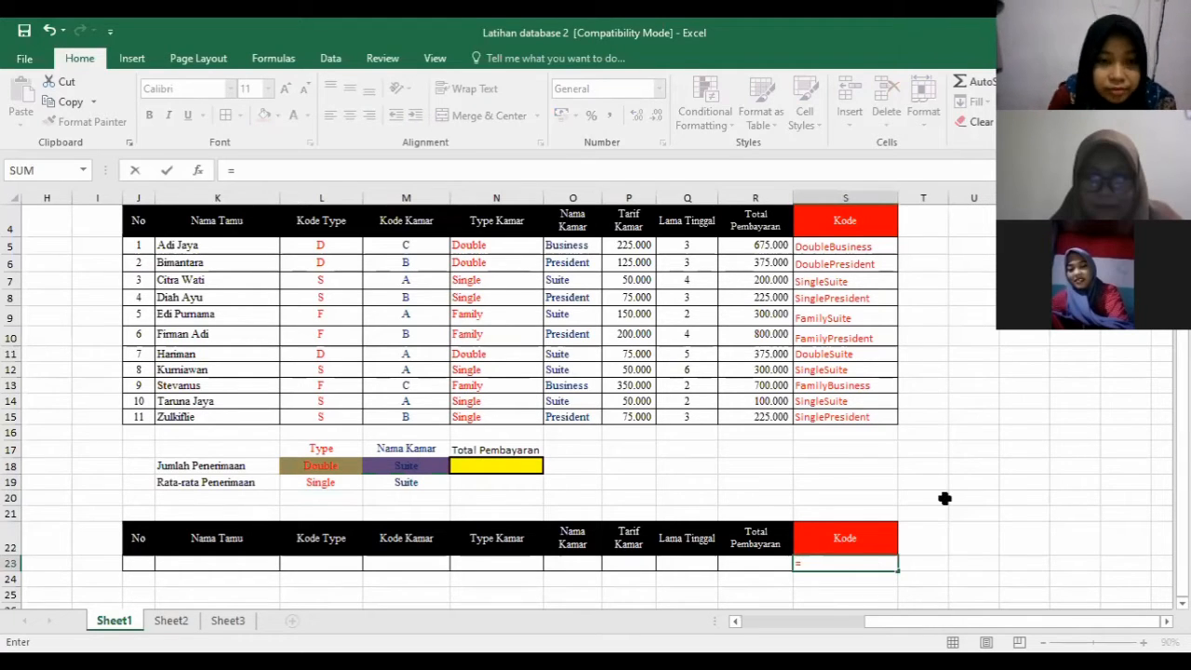
click(327, 483)
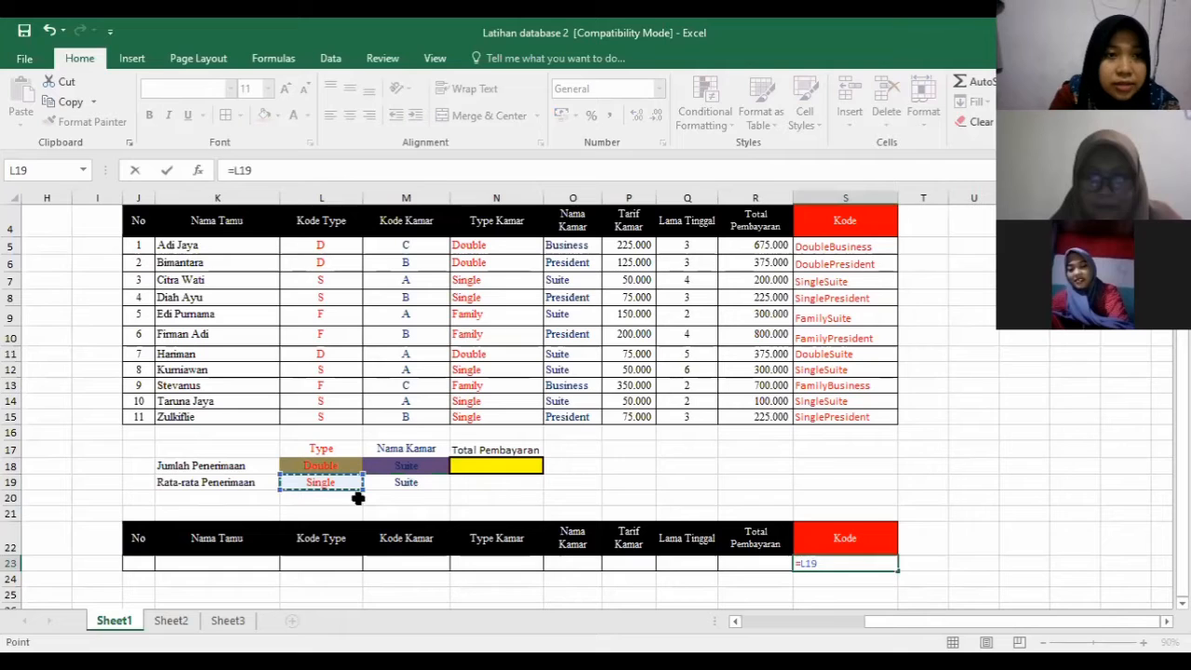
text(&)
click(390, 490)
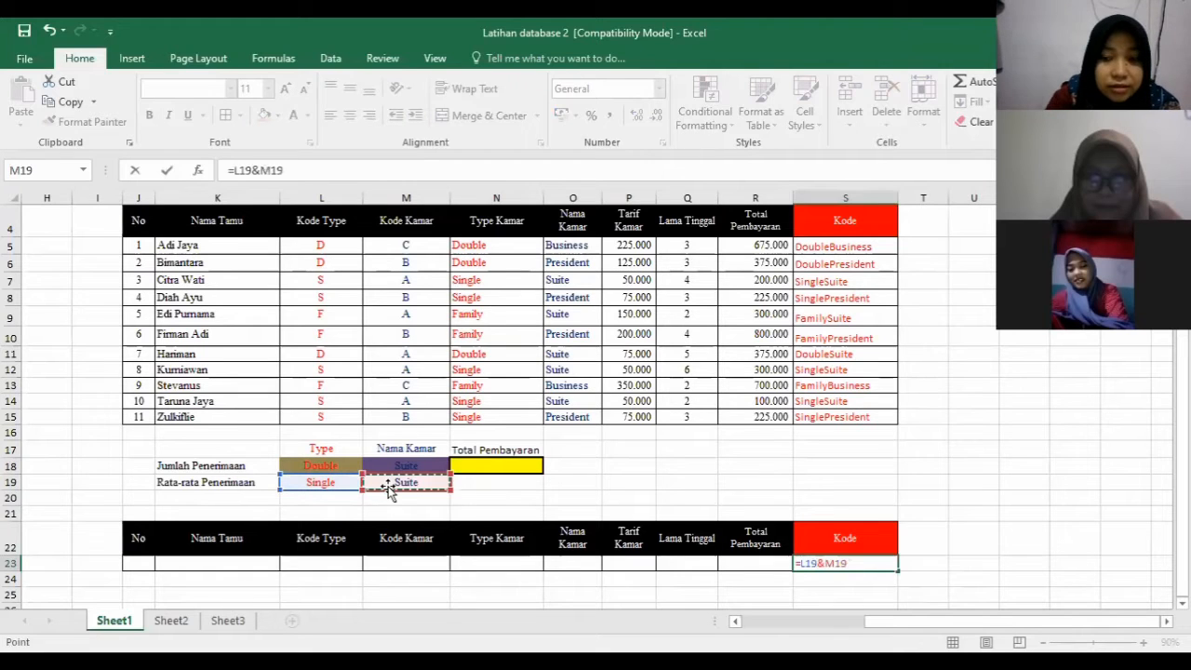
key(Return)
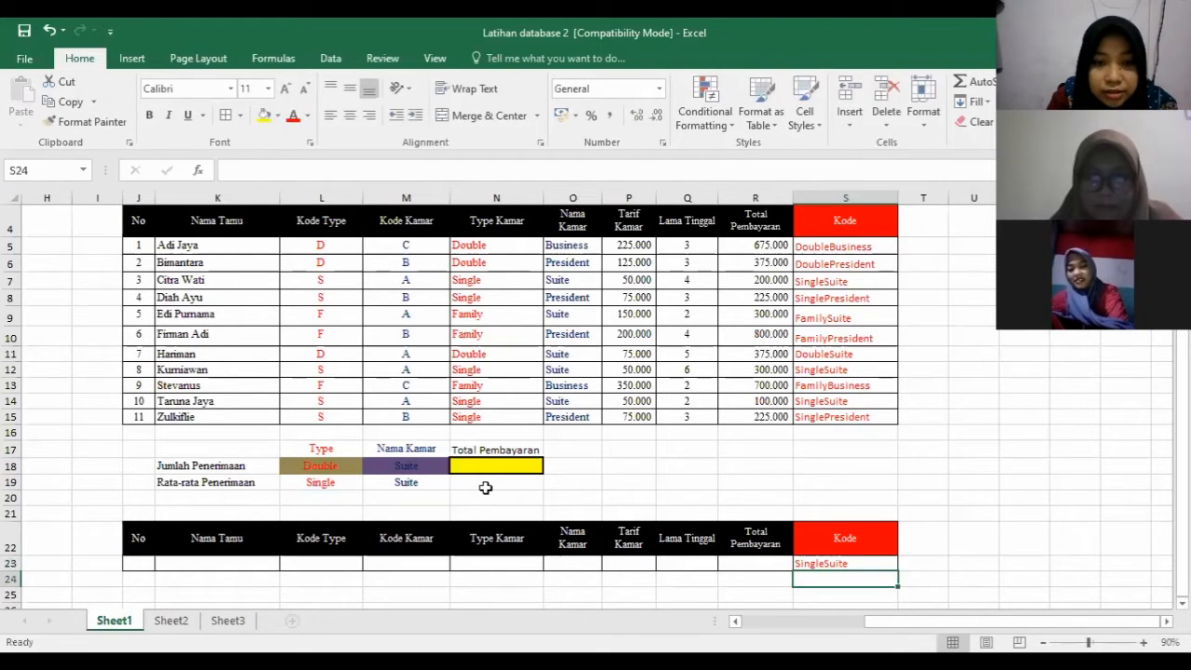
Calculate the average total payment in N19 with the formula =DAVERAGE(J4:S15;R22;J22:S23)
click(485, 488)
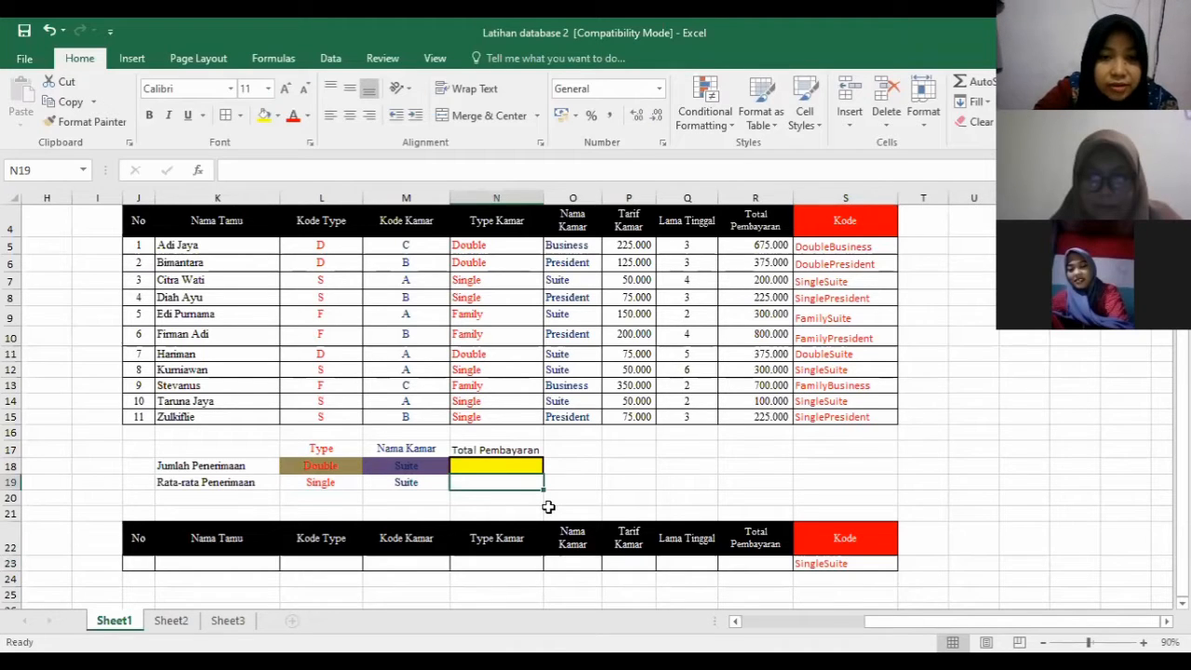
text(=)
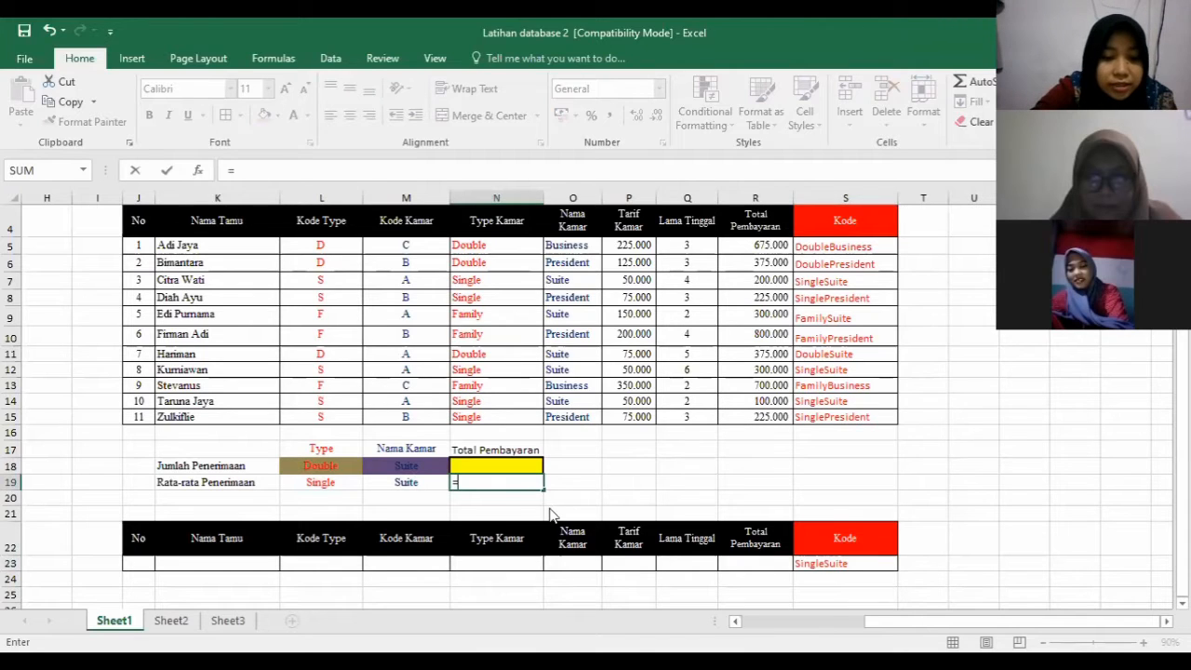
text(d)
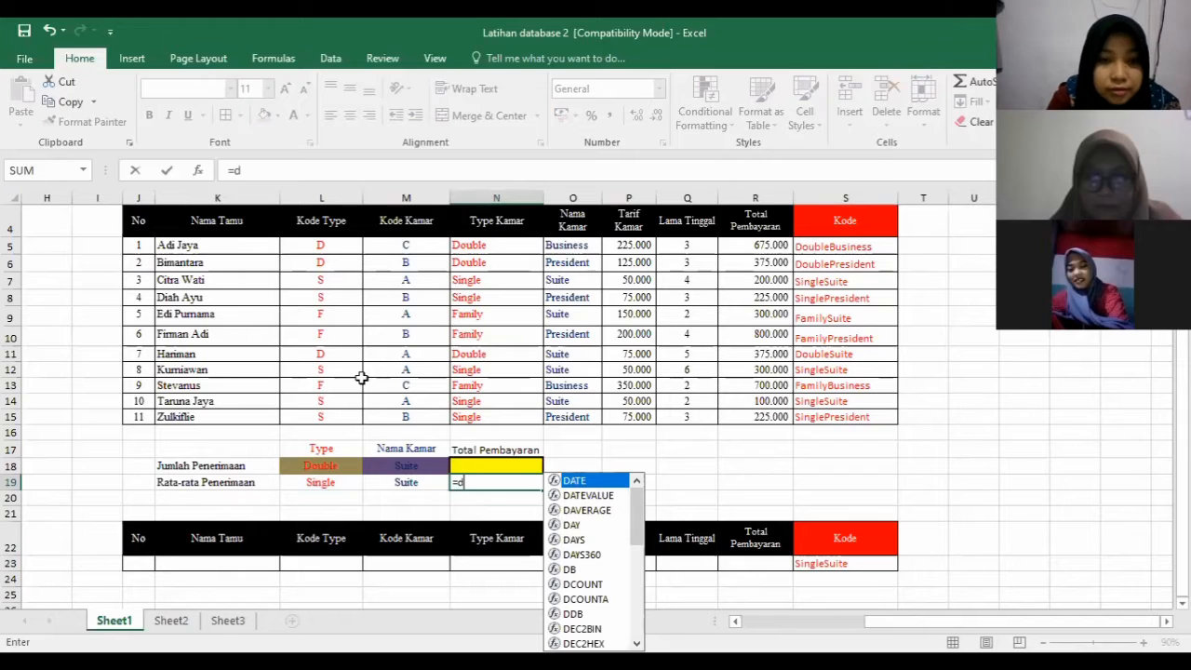
text(average()
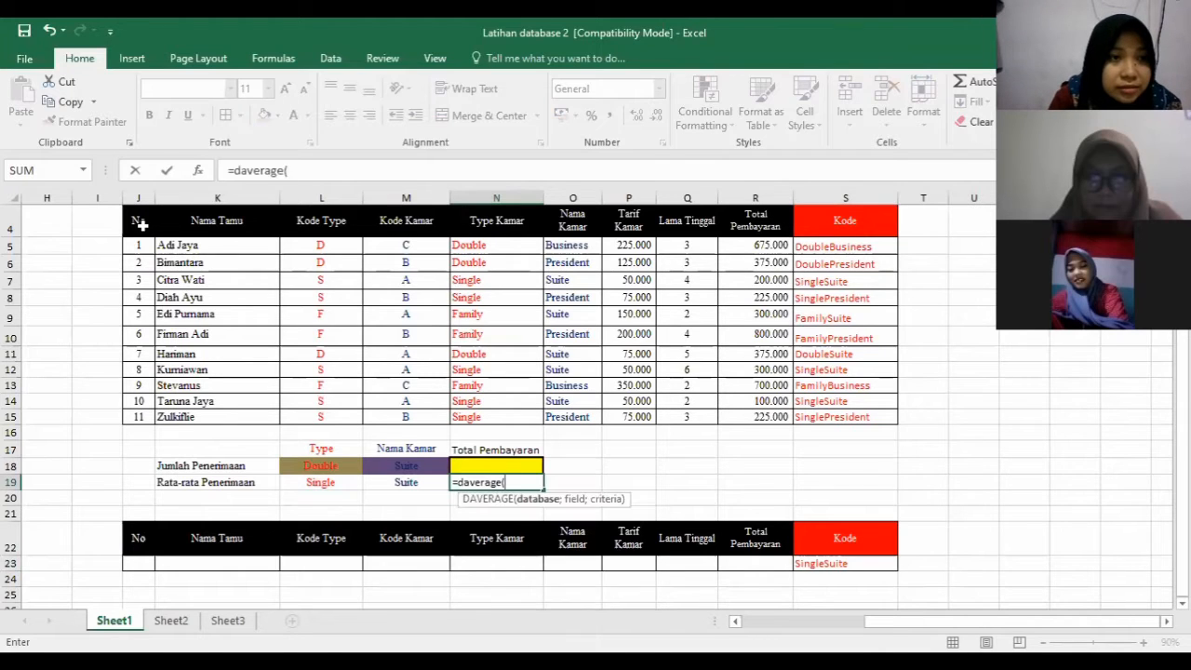
drag(141, 224, 844, 416)
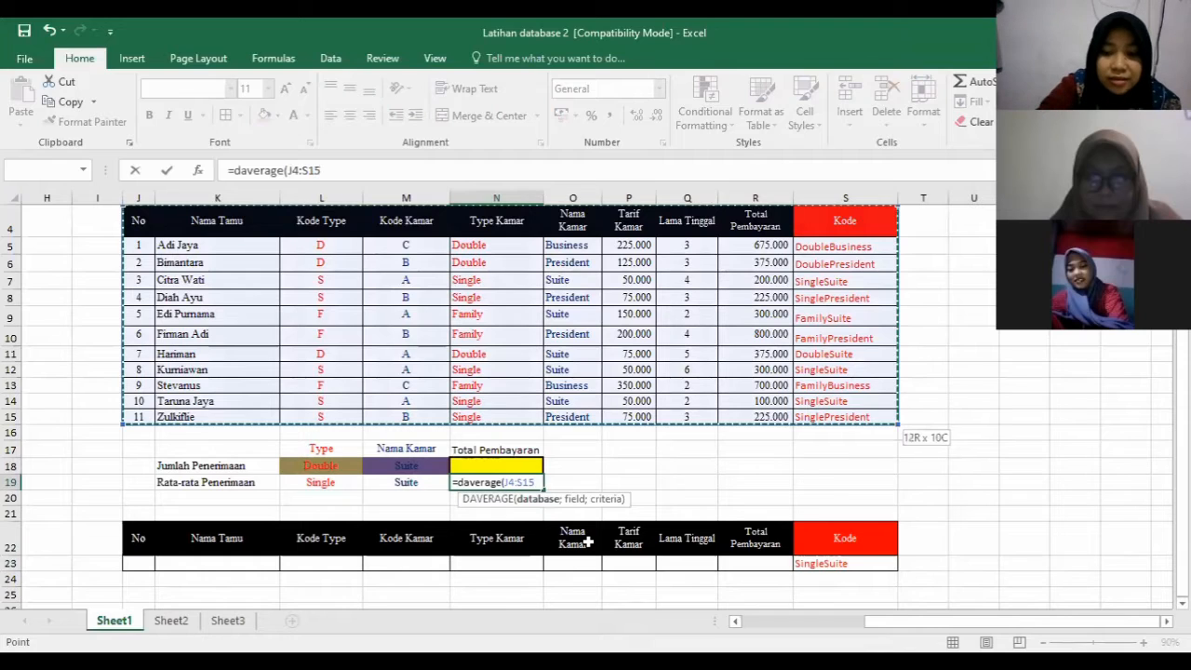
text(;)
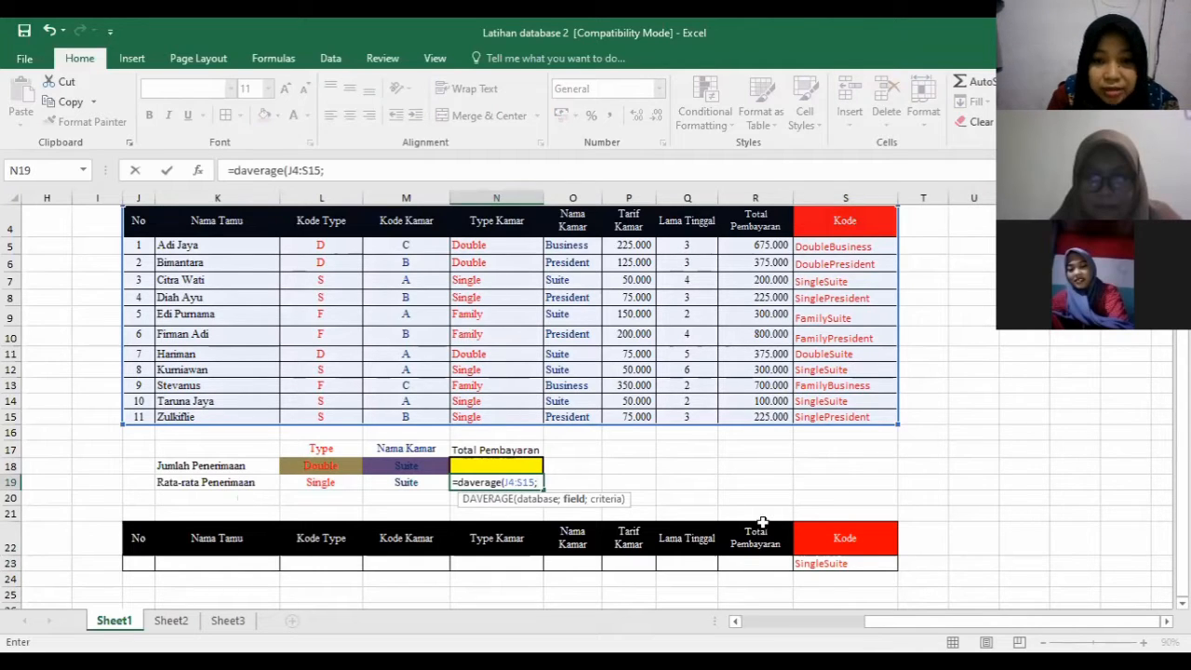
click(738, 550)
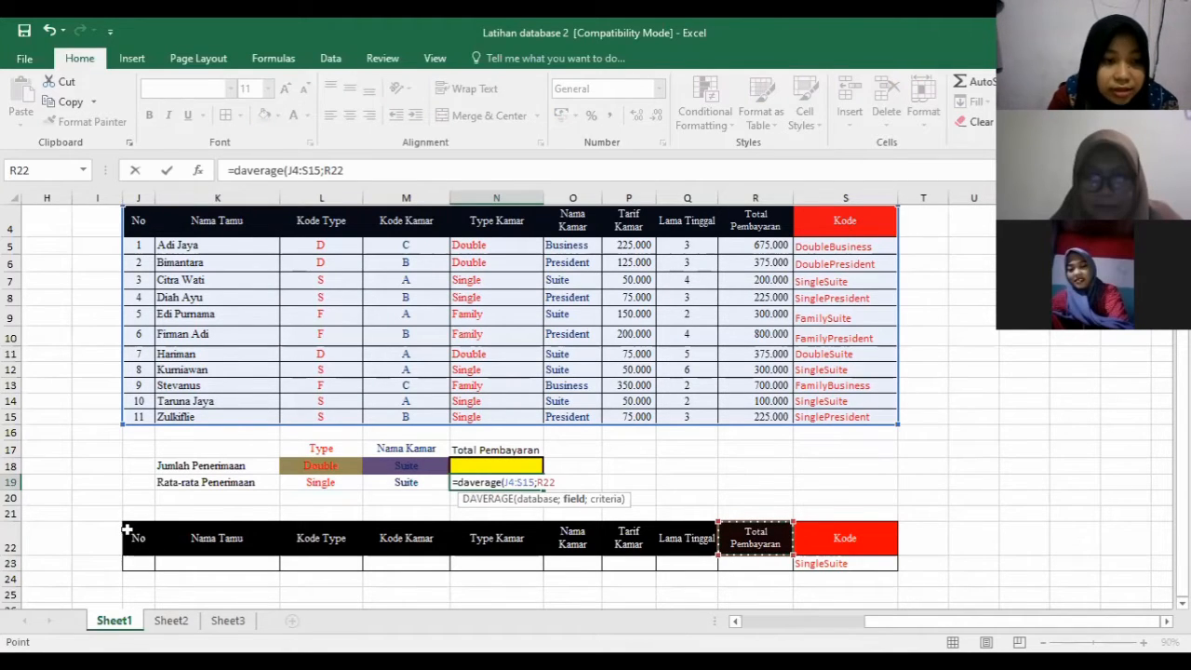
text(;)
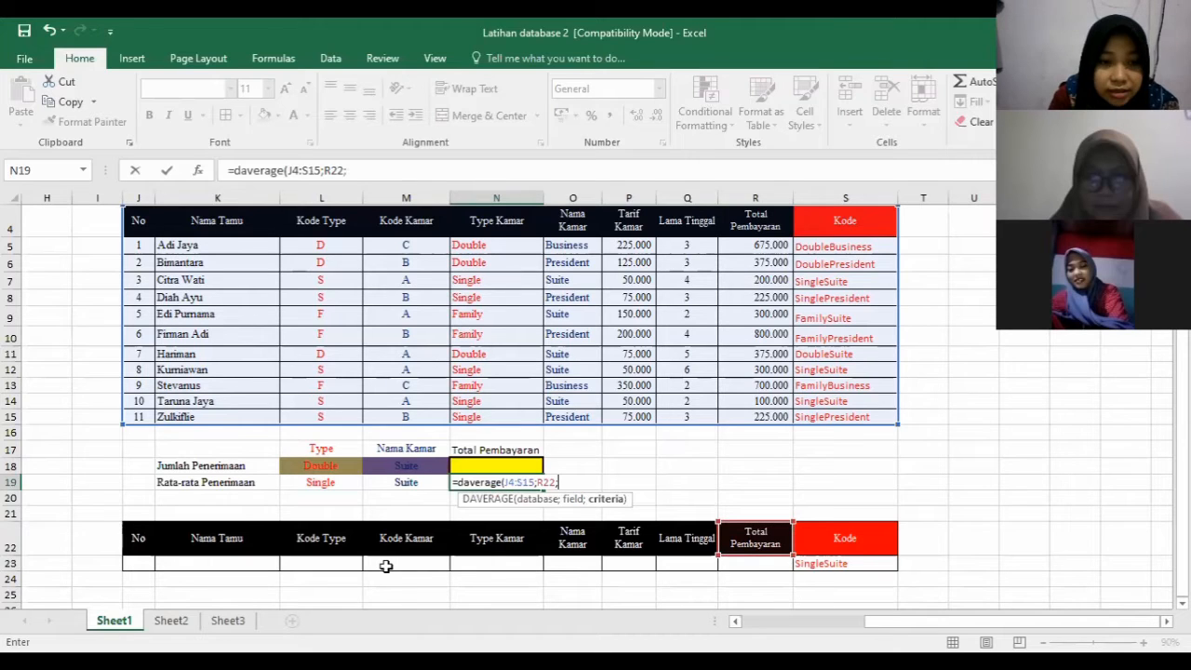
drag(858, 555, 856, 574)
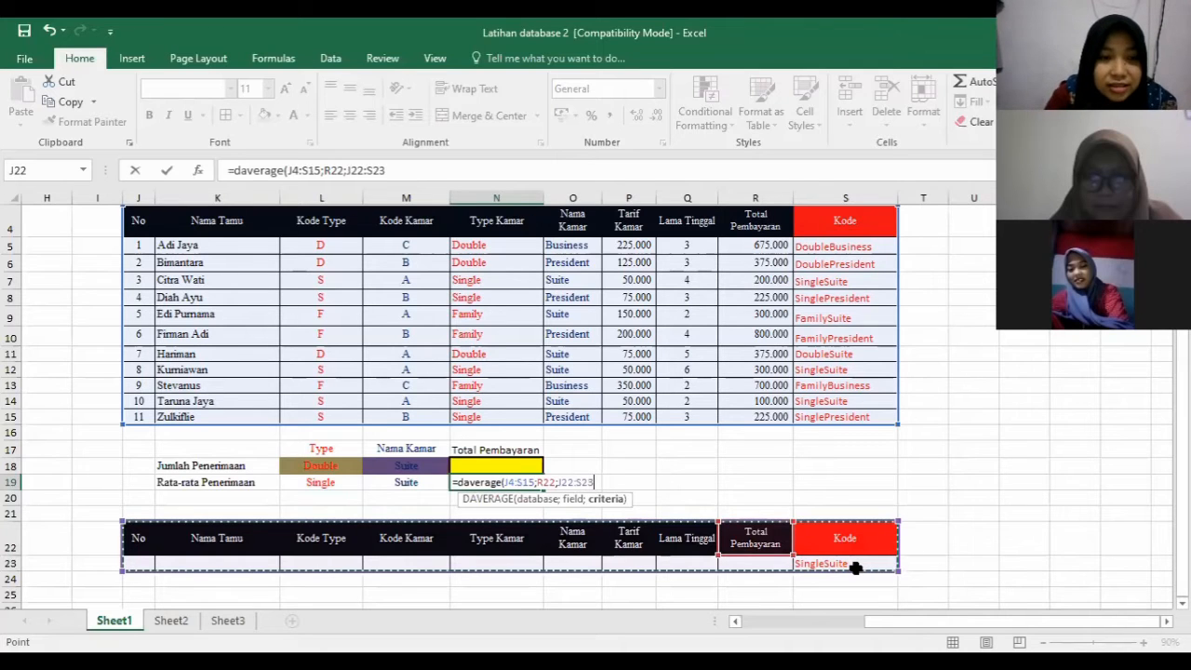
key(Return)
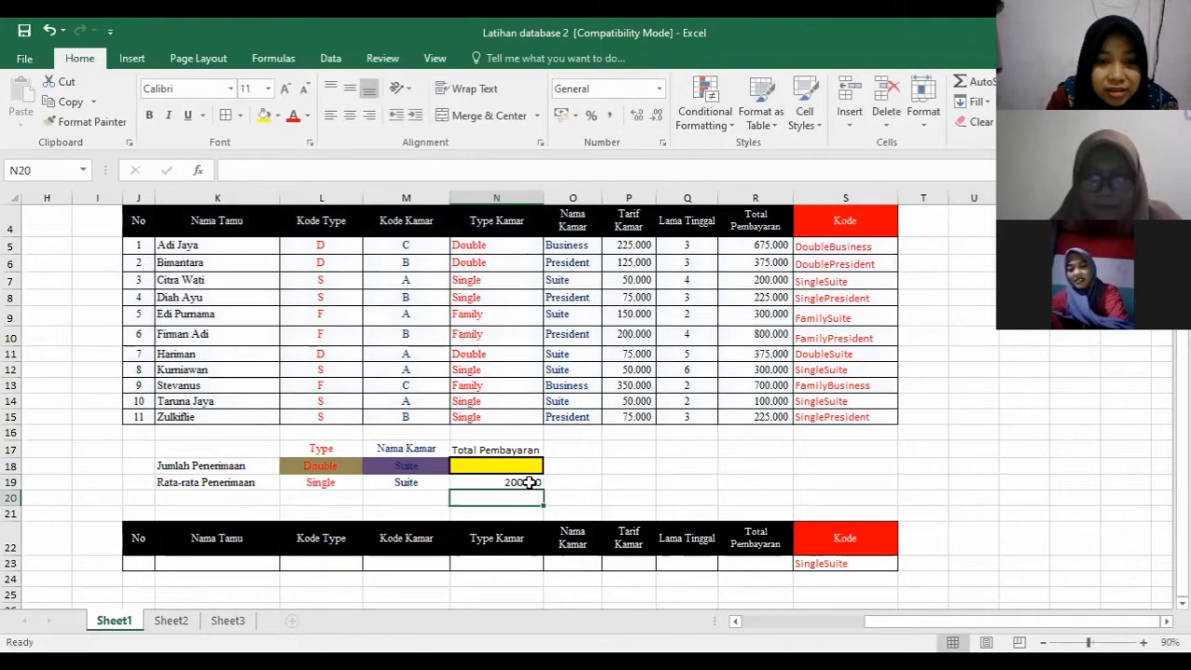
click(529, 482)
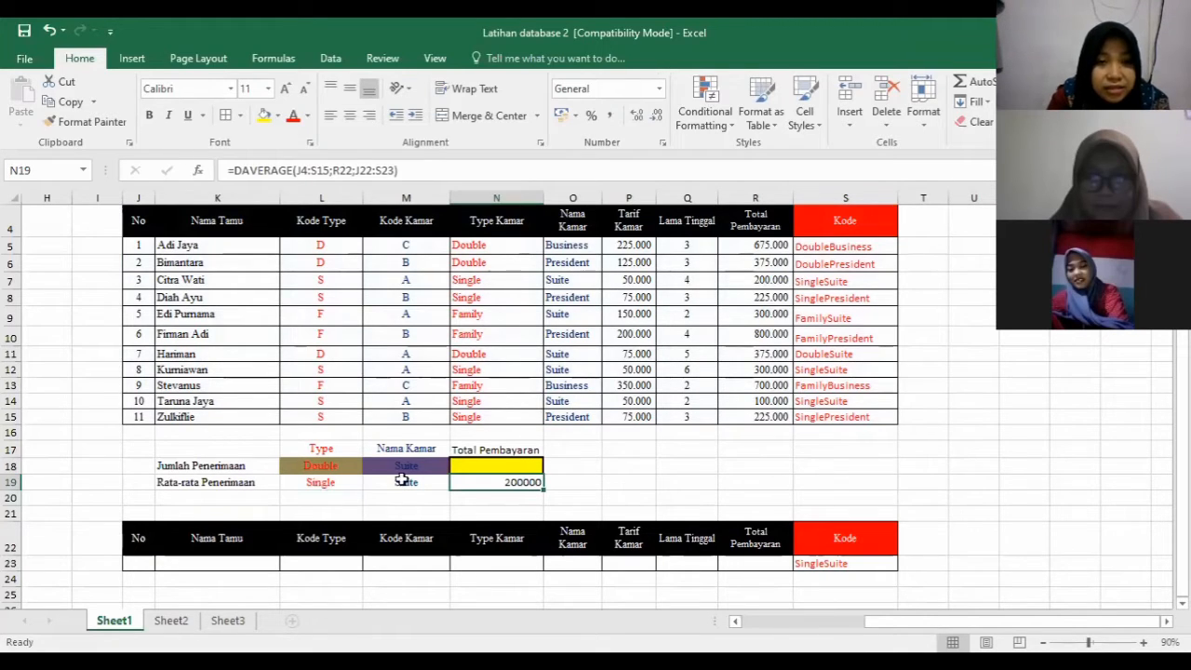
key(Left)
key(Left)
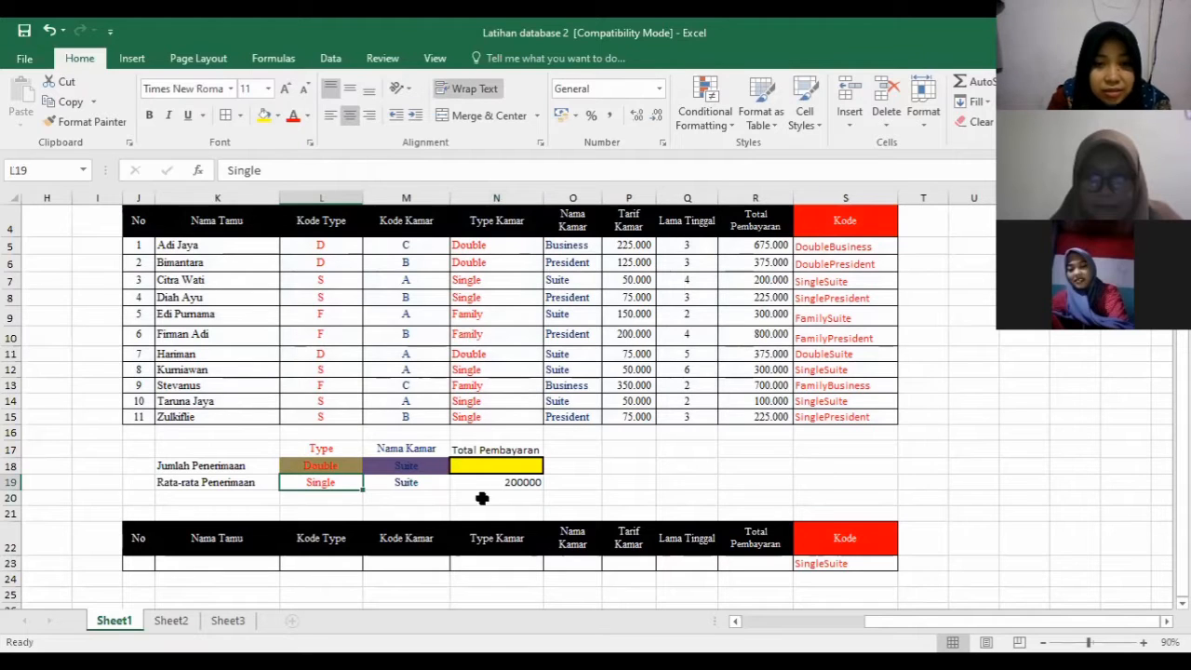
key(Right)
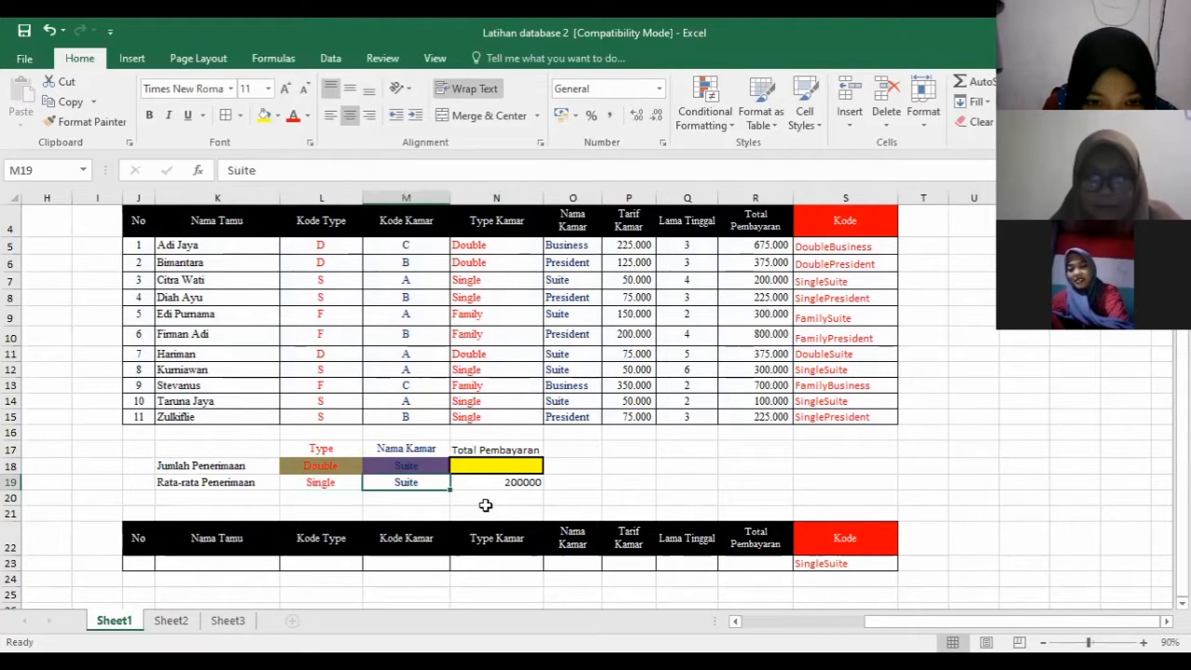
click(530, 482)
click(574, 500)
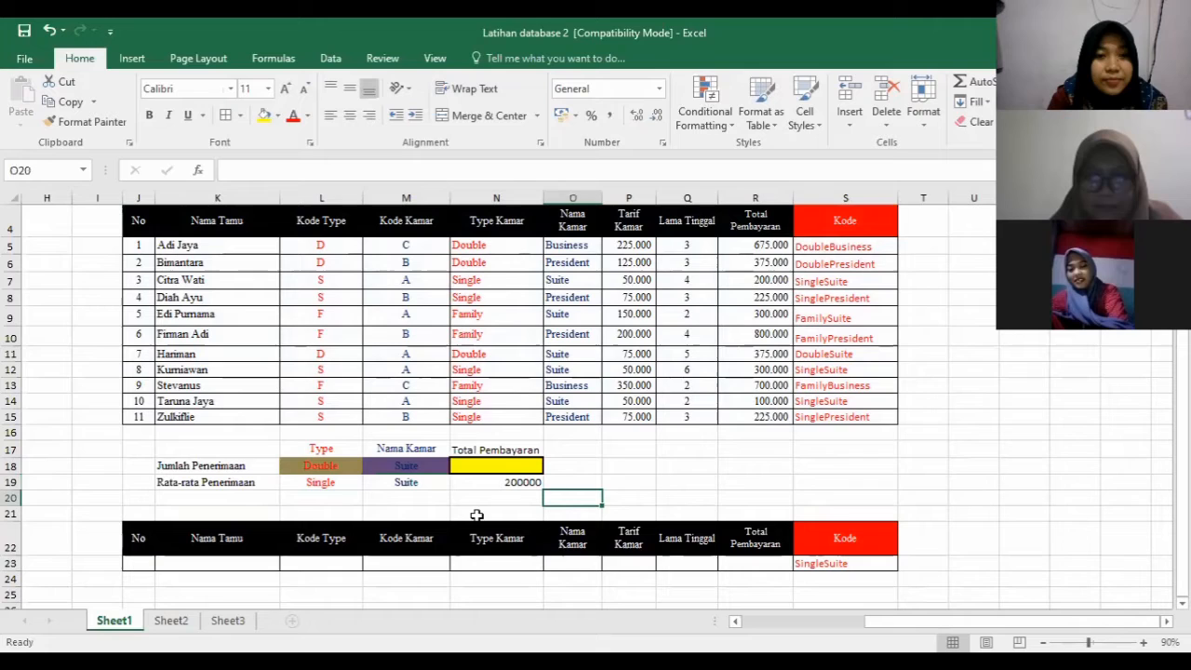
click(406, 498)
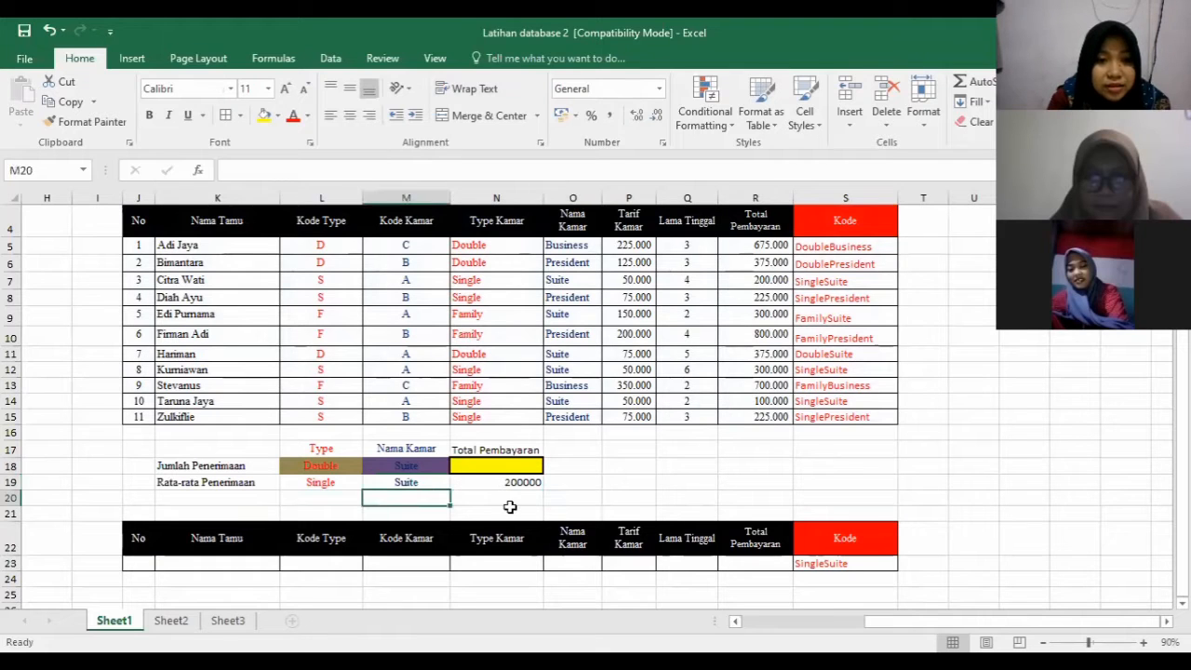
key(Right)
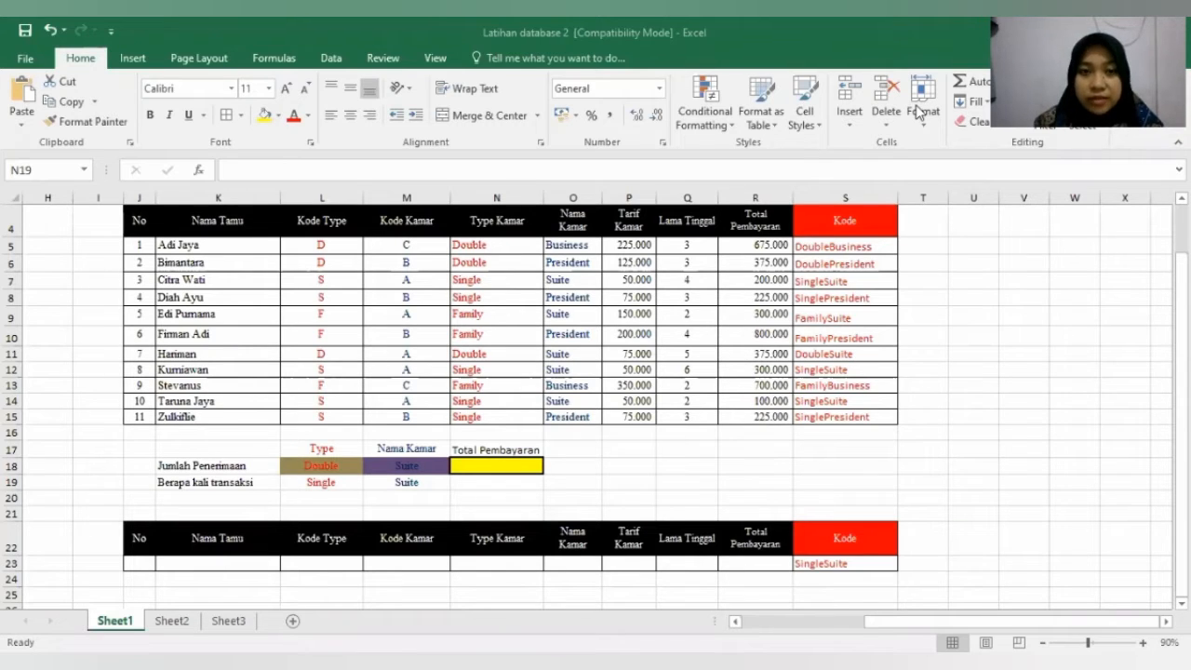
Count the numeric Total Pembayaran entries for the Single Suite criterion in N19 with the formula =DCOUNT(J4:S15;R22;J22:S23)
click(503, 482)
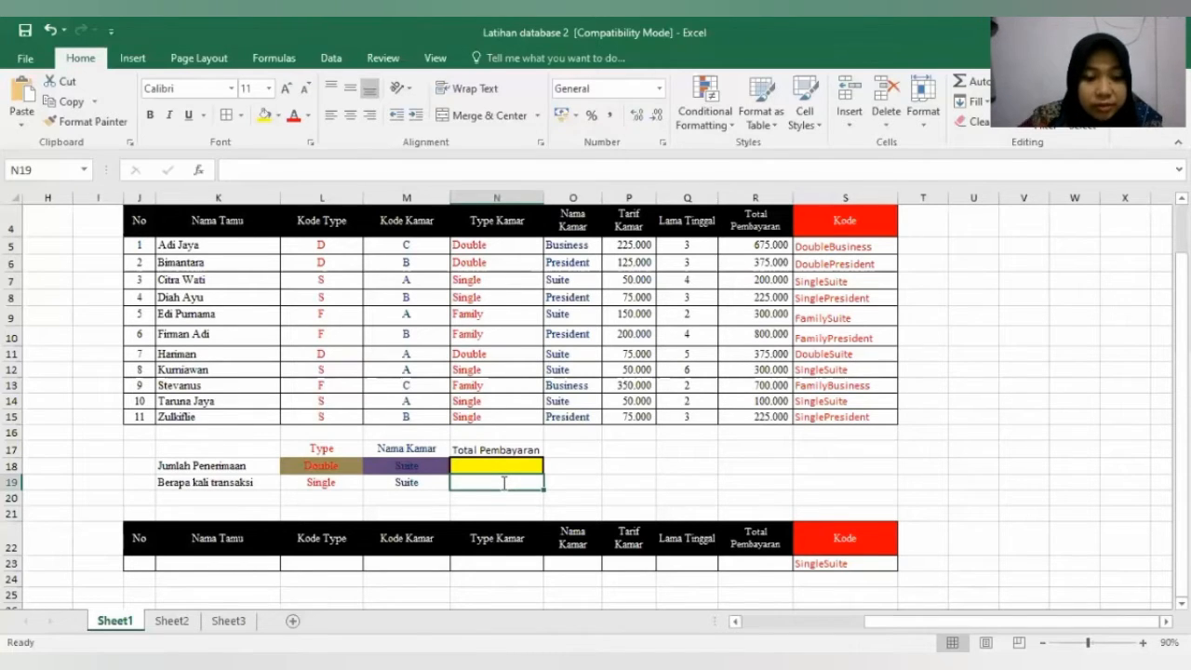
text(=)
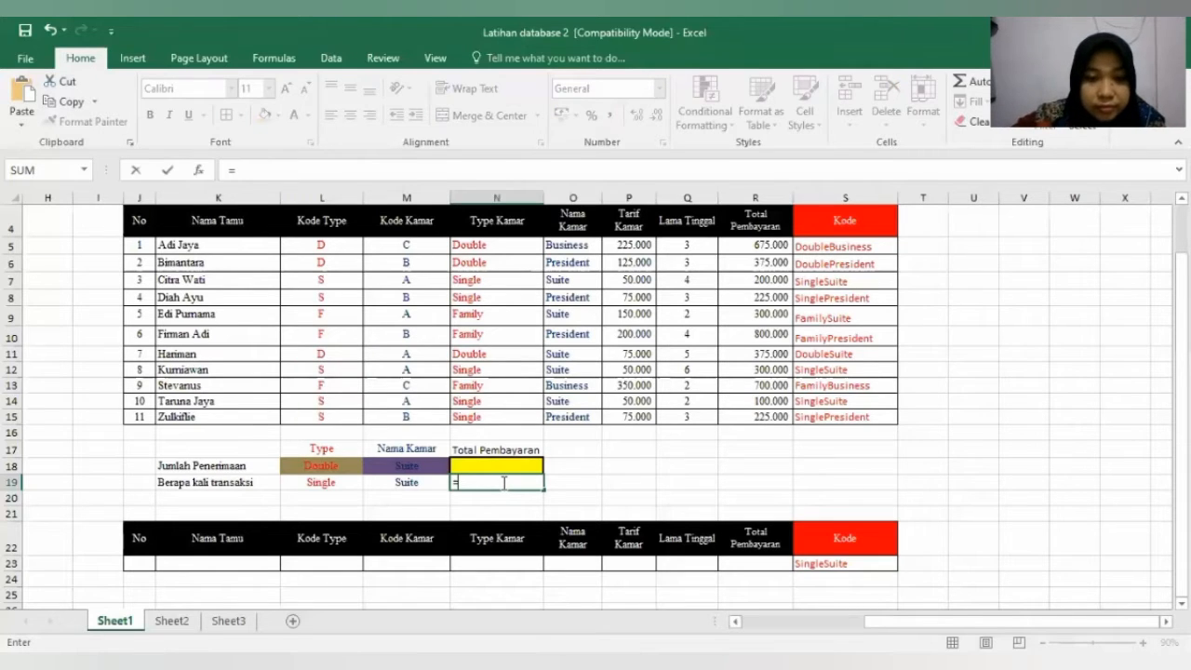
text(dcount()
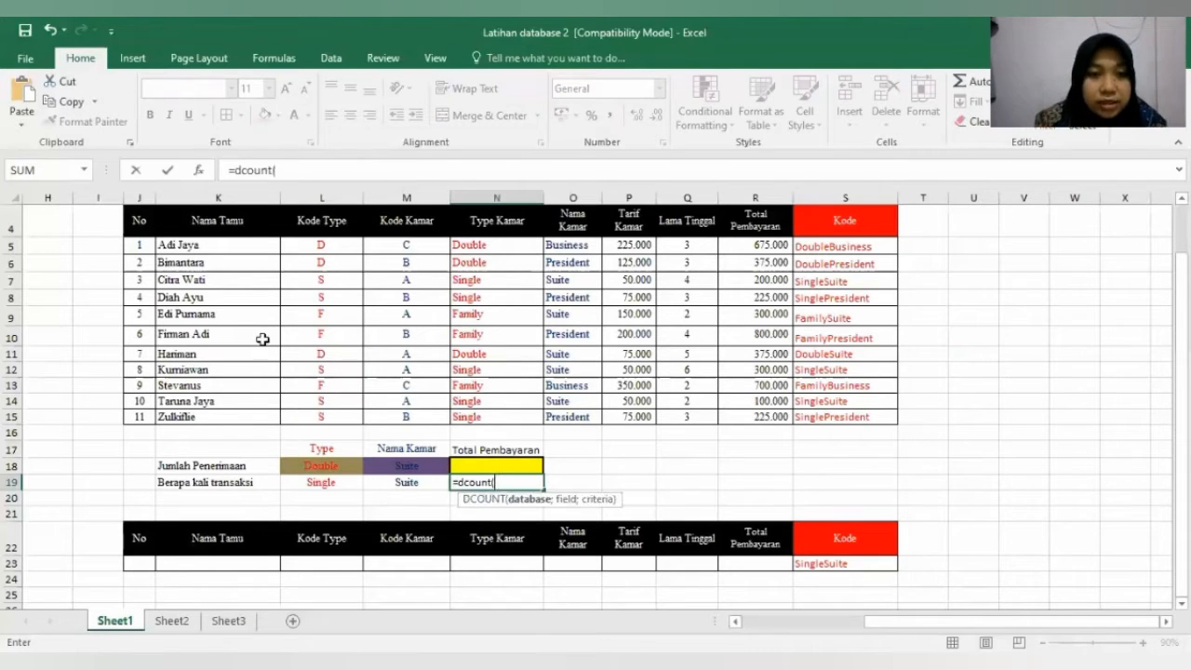
drag(137, 213, 271, 276)
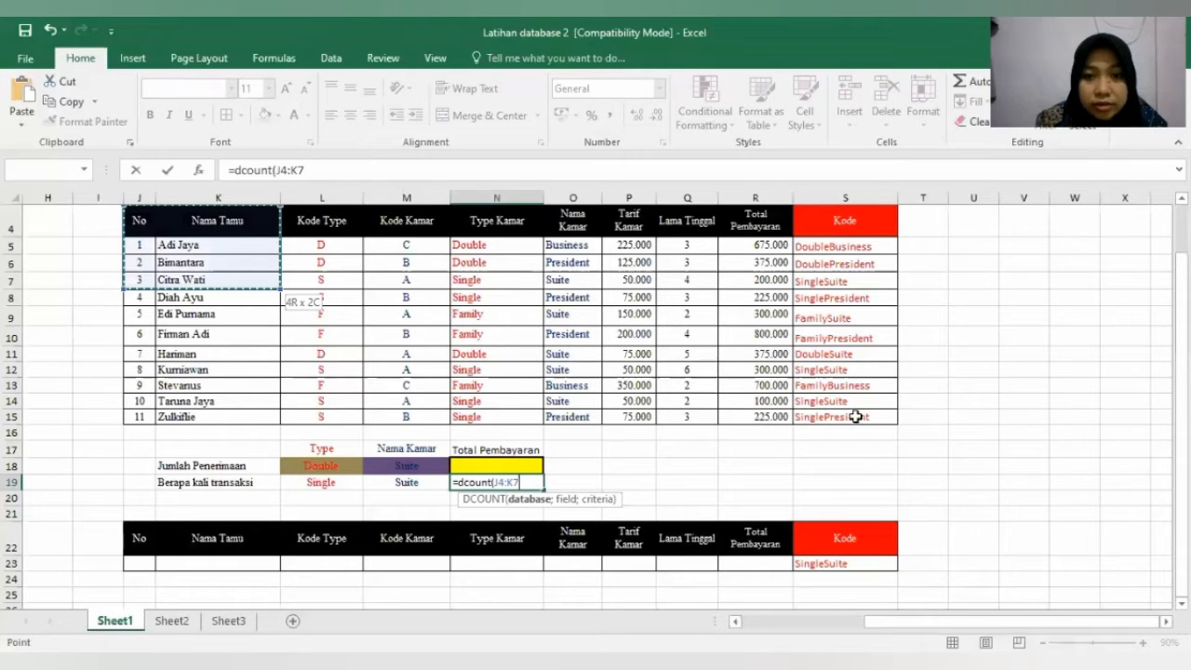
drag(855, 417, 855, 417)
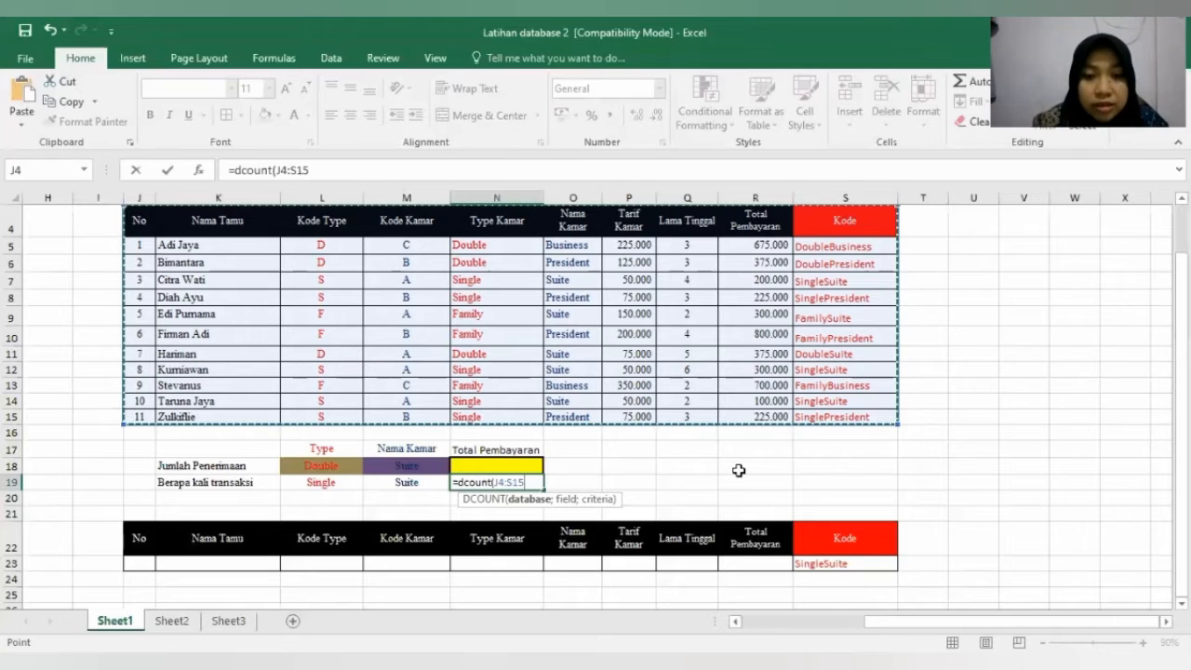
text(;)
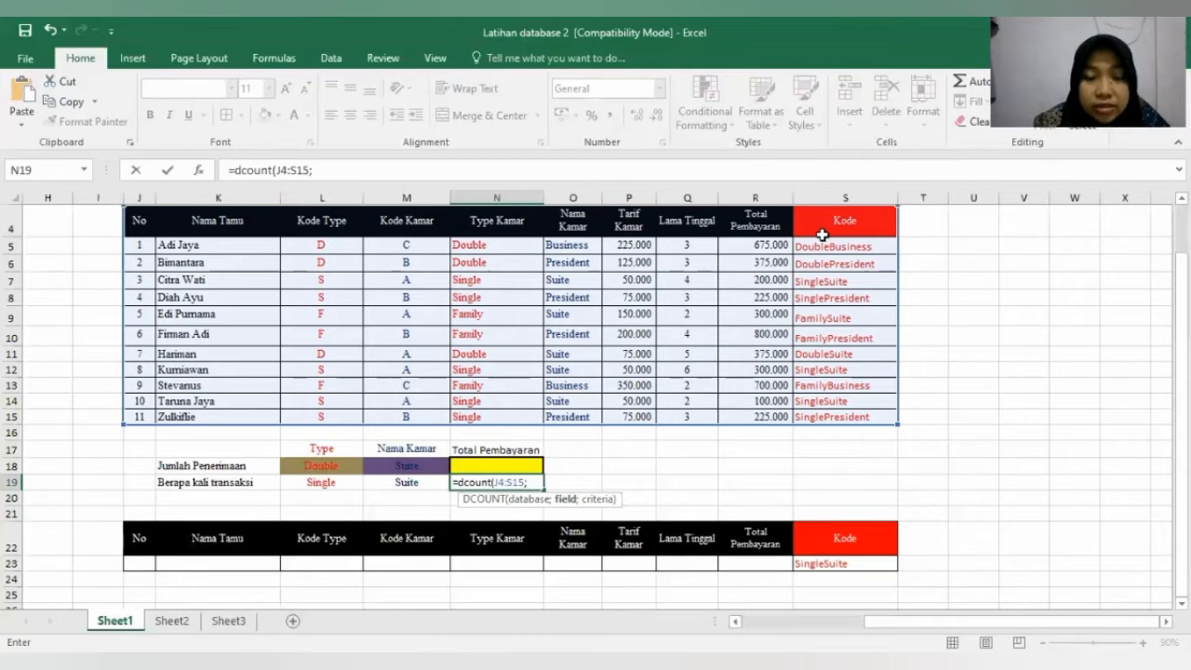
click(757, 547)
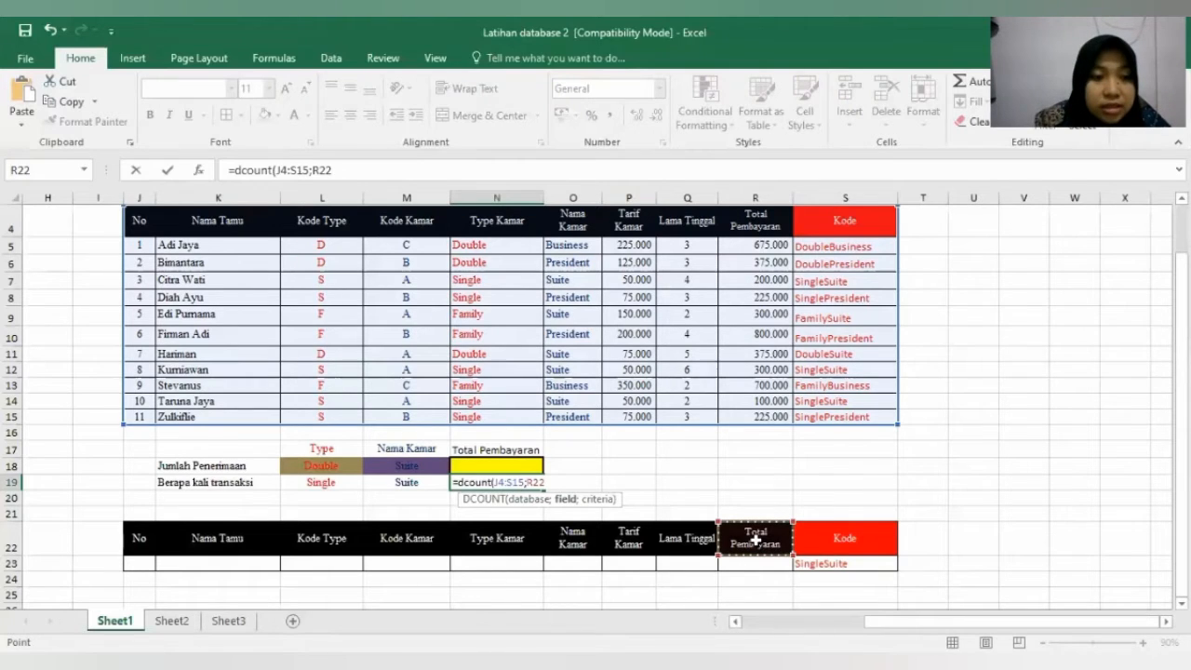
text(;)
drag(140, 539, 829, 563)
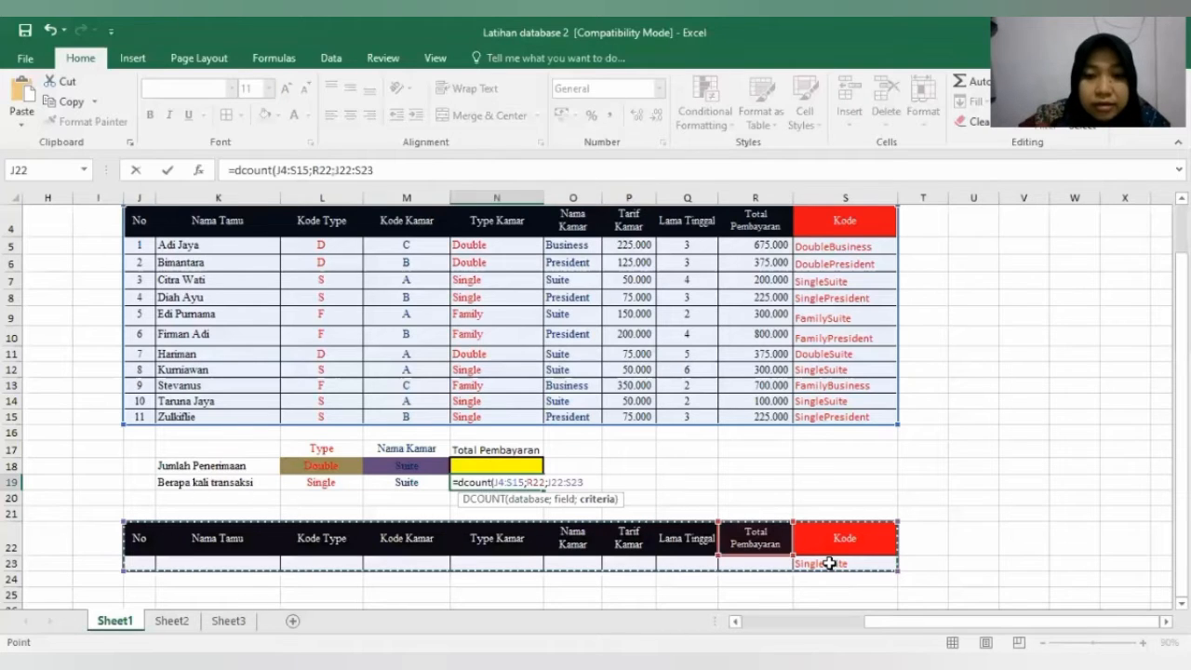
text())
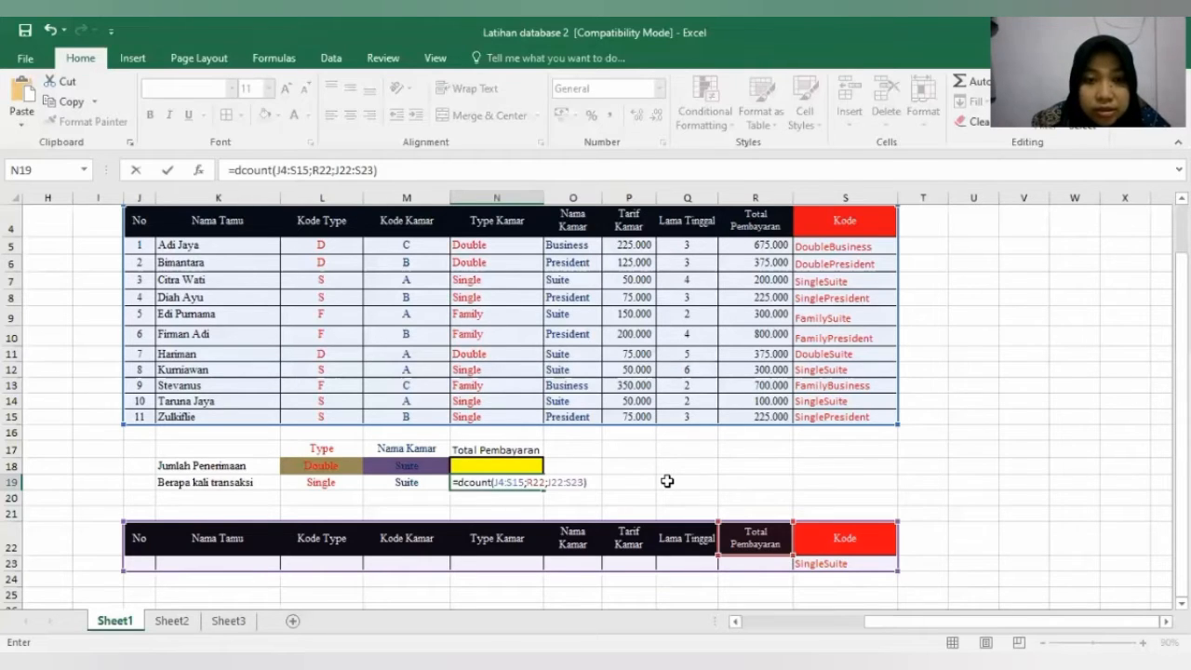
key(Return)
key(Up)
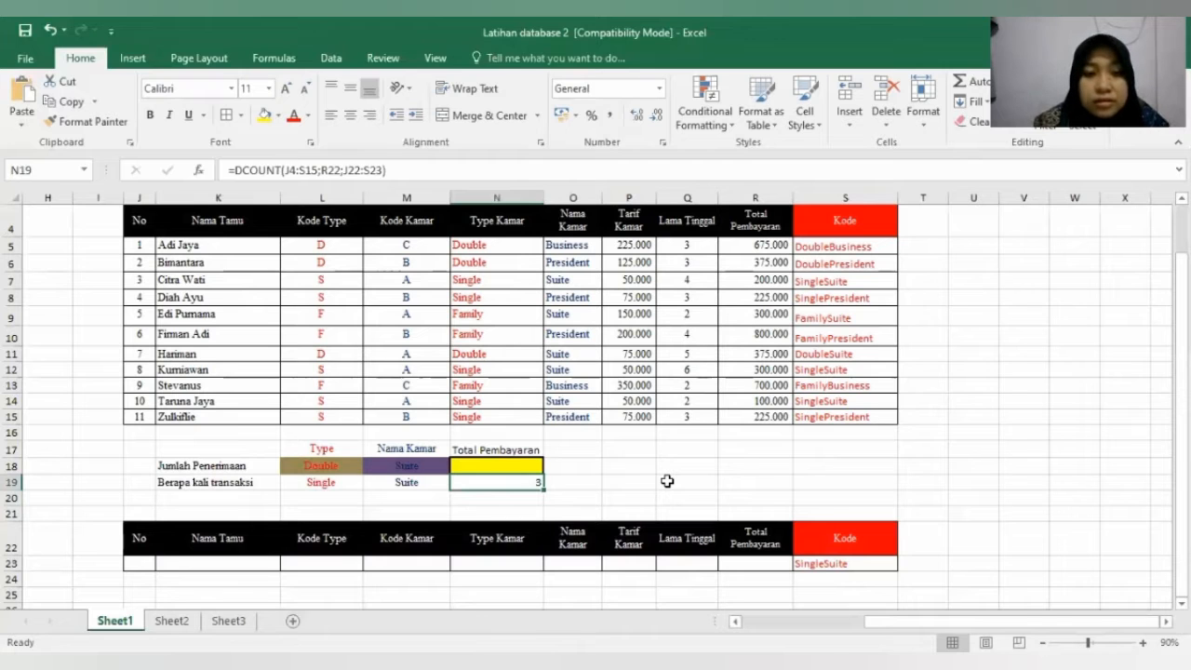
key(Left)
key(Left)
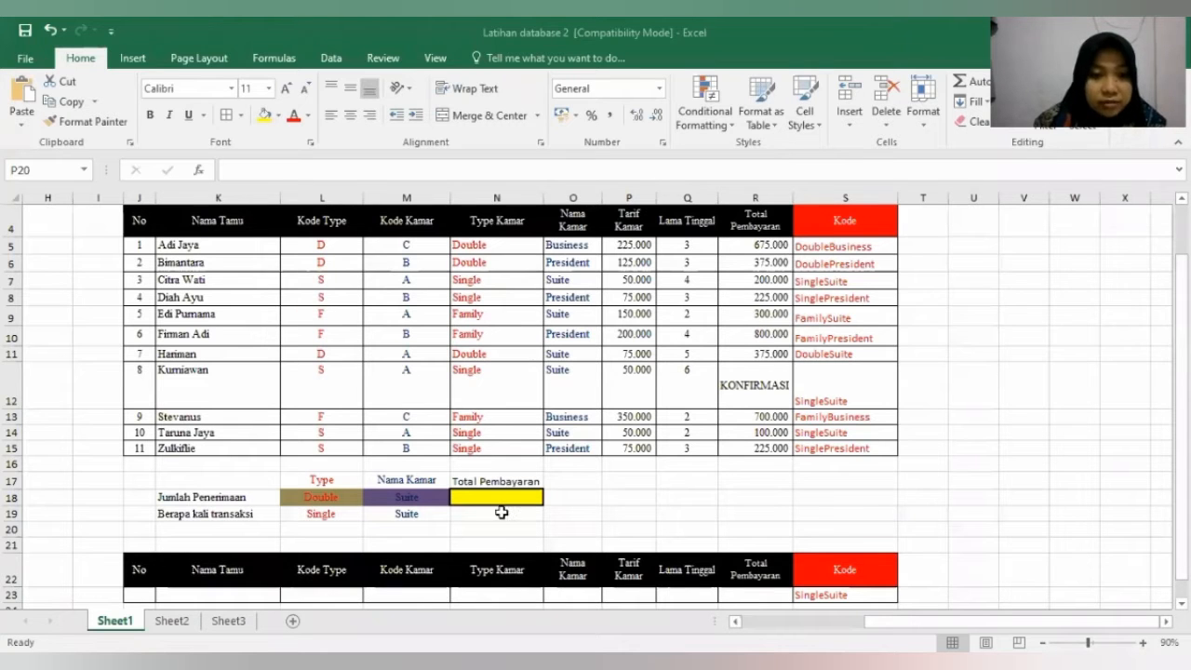
Count the transactions including the KONFIRMASI text entry in N19 with the formula =DCOUNTA(J4:S15;R22;J22:S23)
click(502, 513)
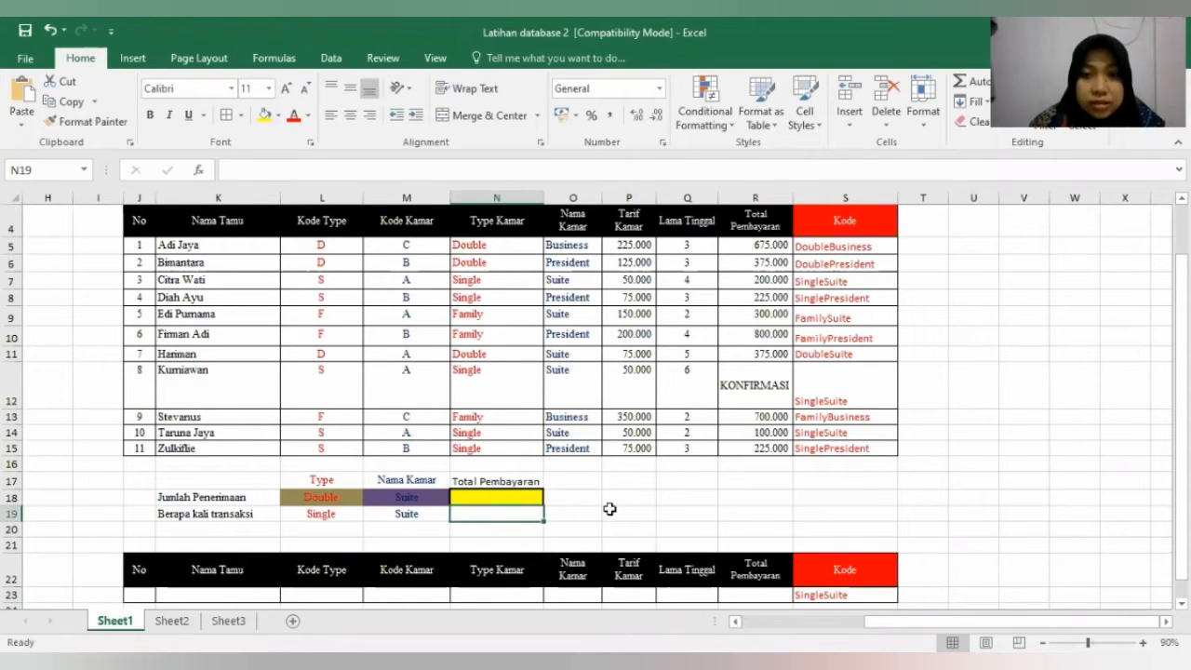
click(741, 386)
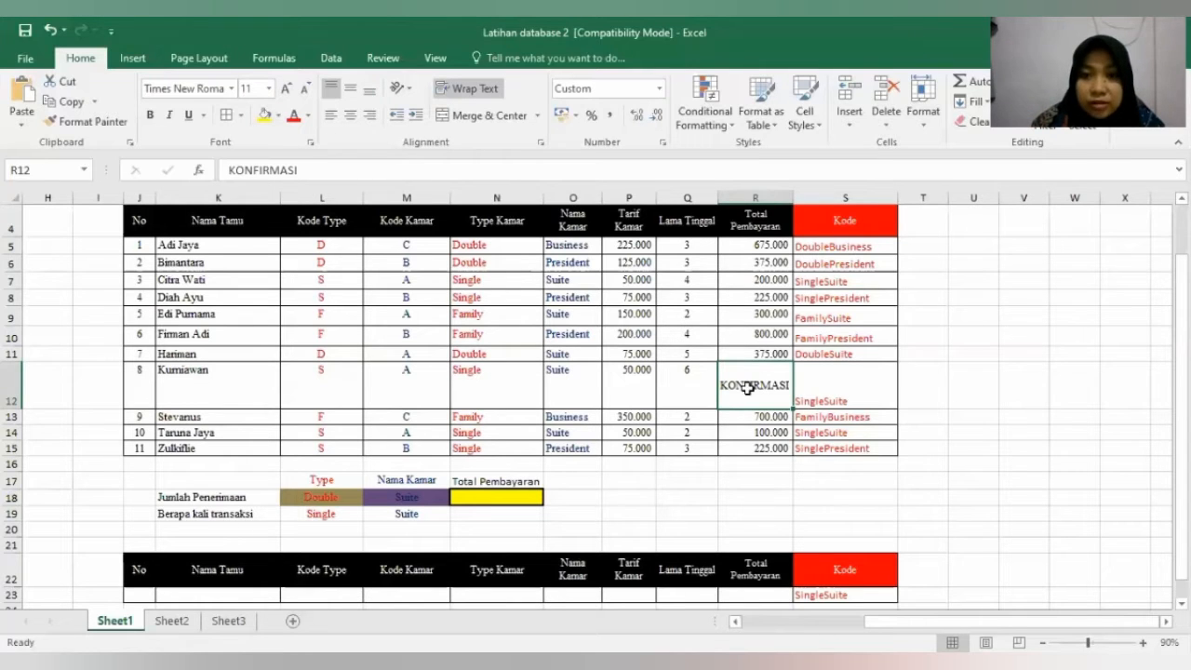
click(496, 513)
text(=)
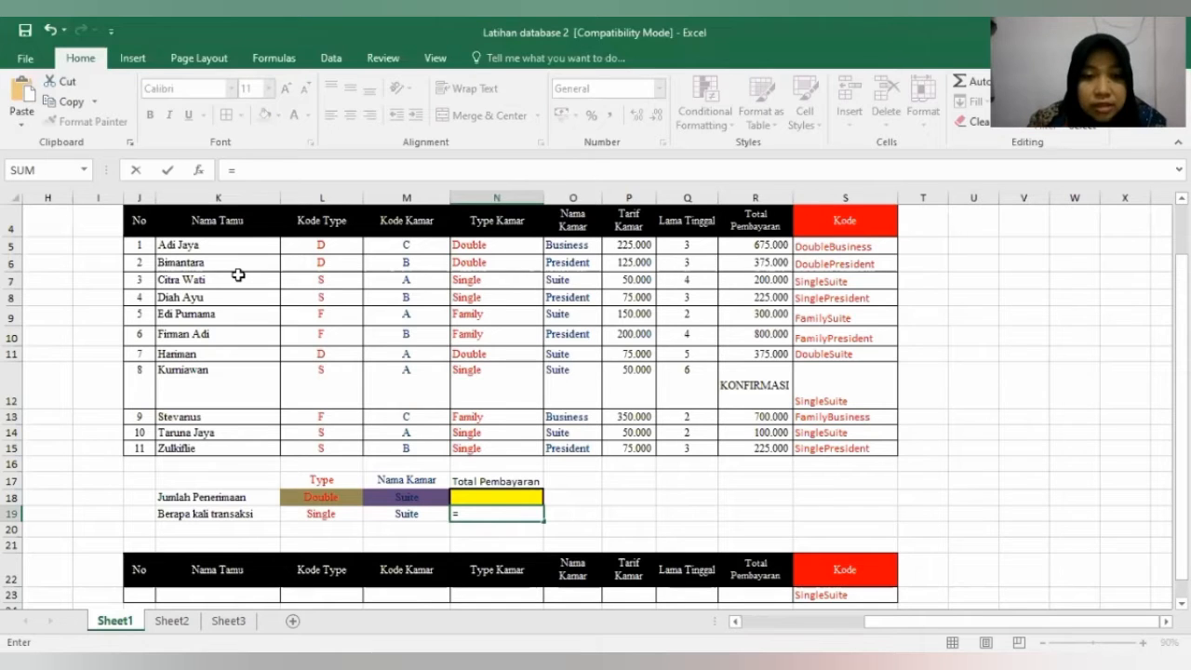
text(DCOUNTA()
drag(140, 220, 854, 447)
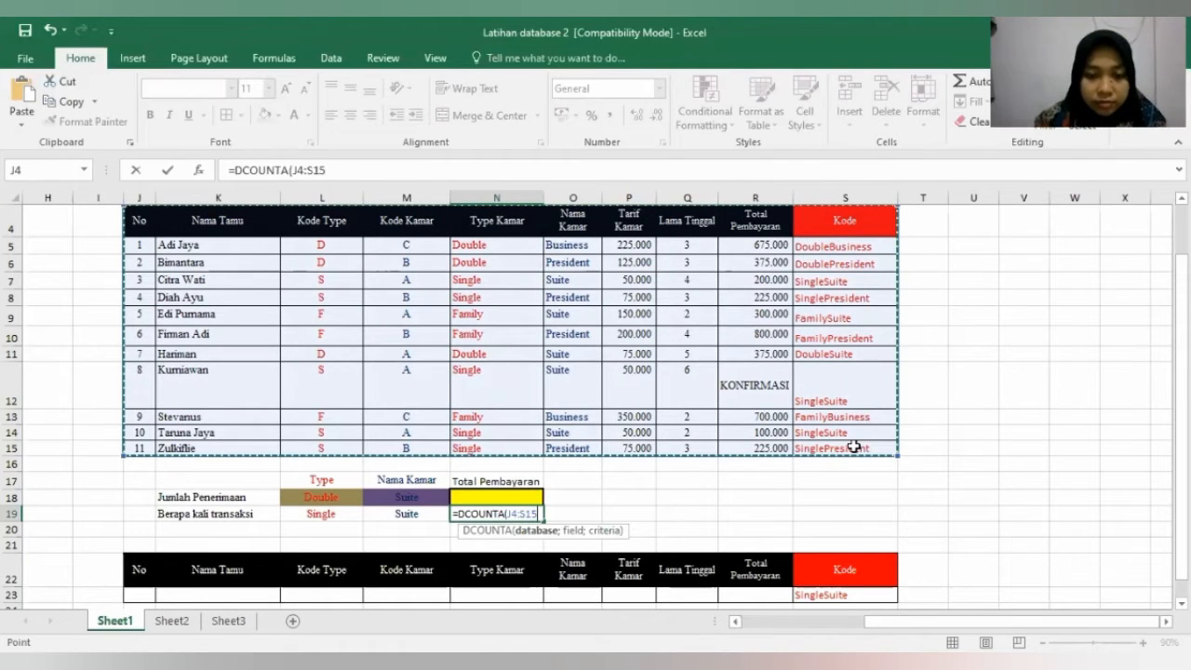
text(;)
click(749, 569)
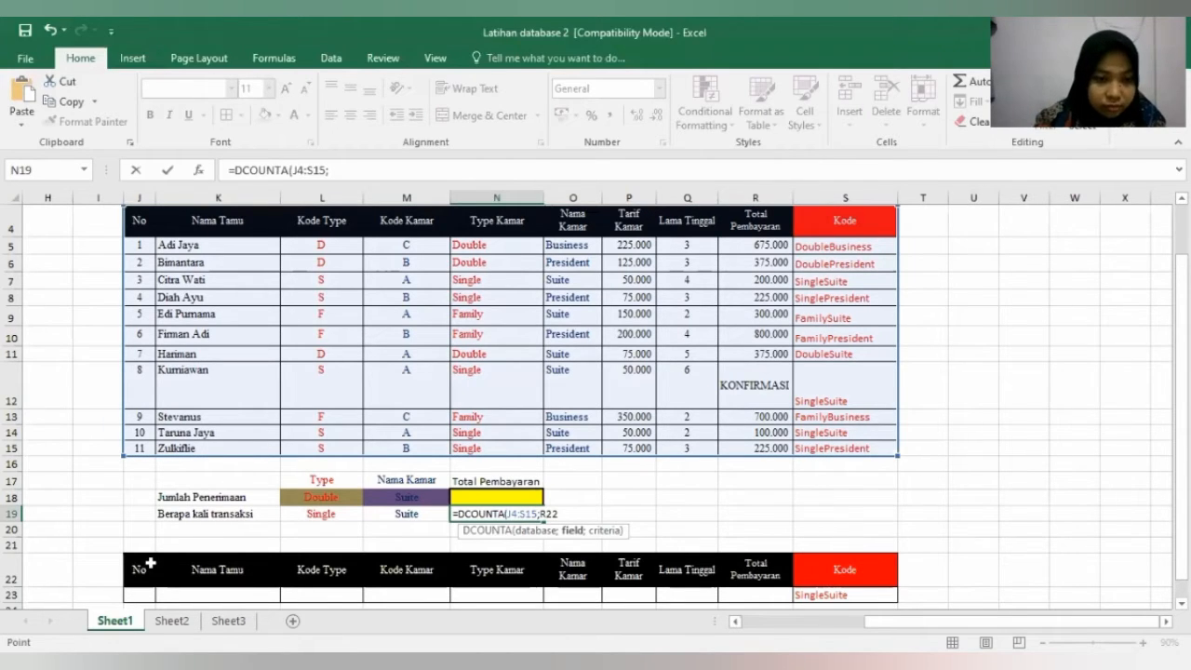
text(;)
drag(149, 563, 851, 594)
text())
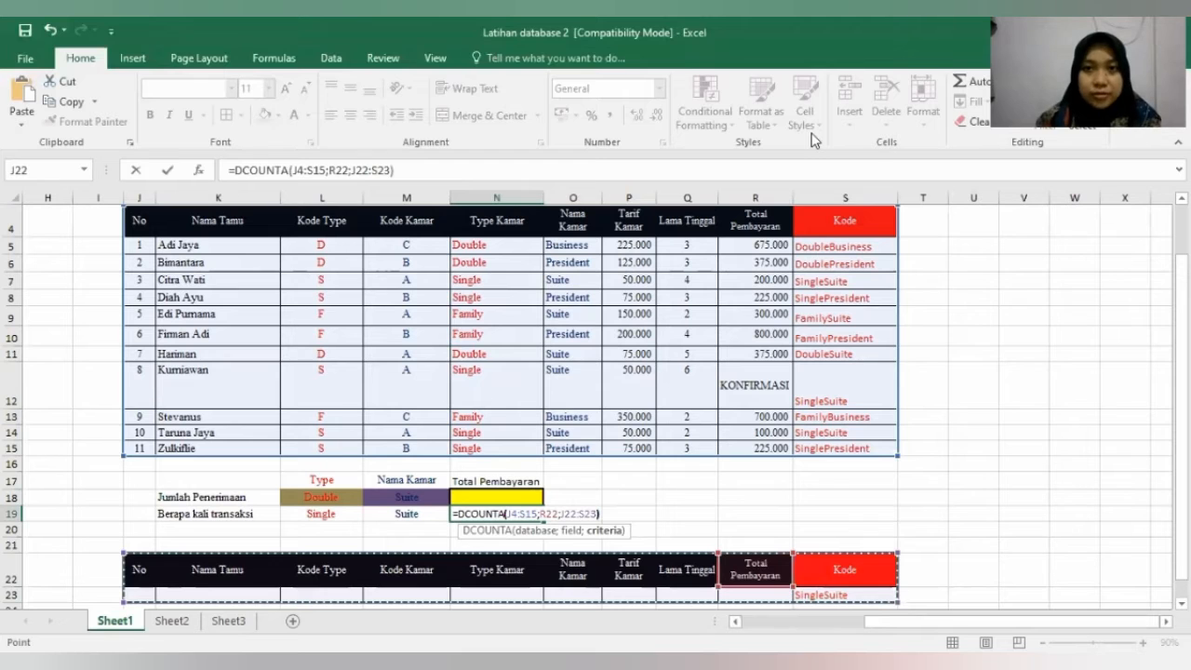
key(Return)
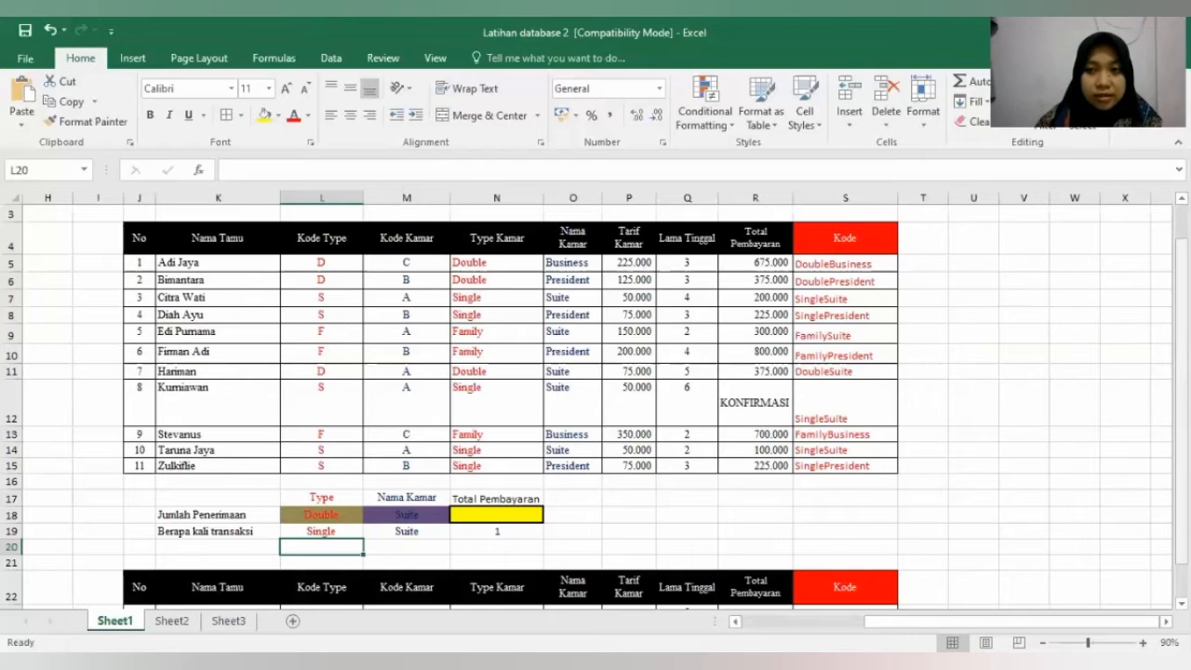
click(406, 546)
click(322, 546)
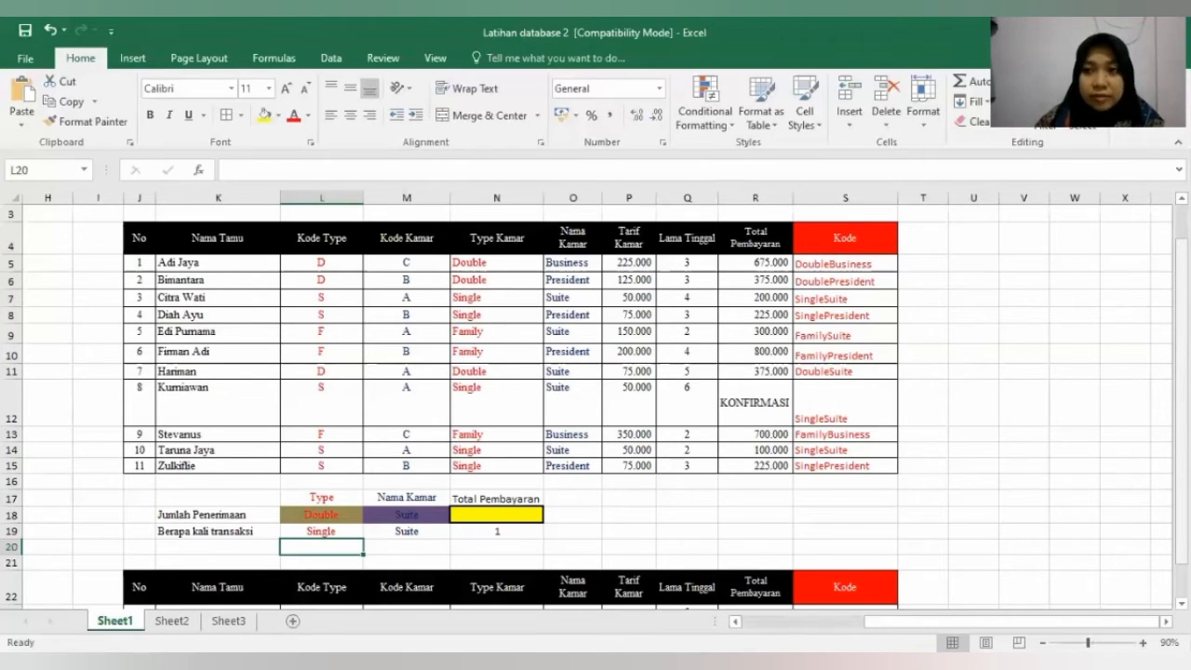
click(582, 545)
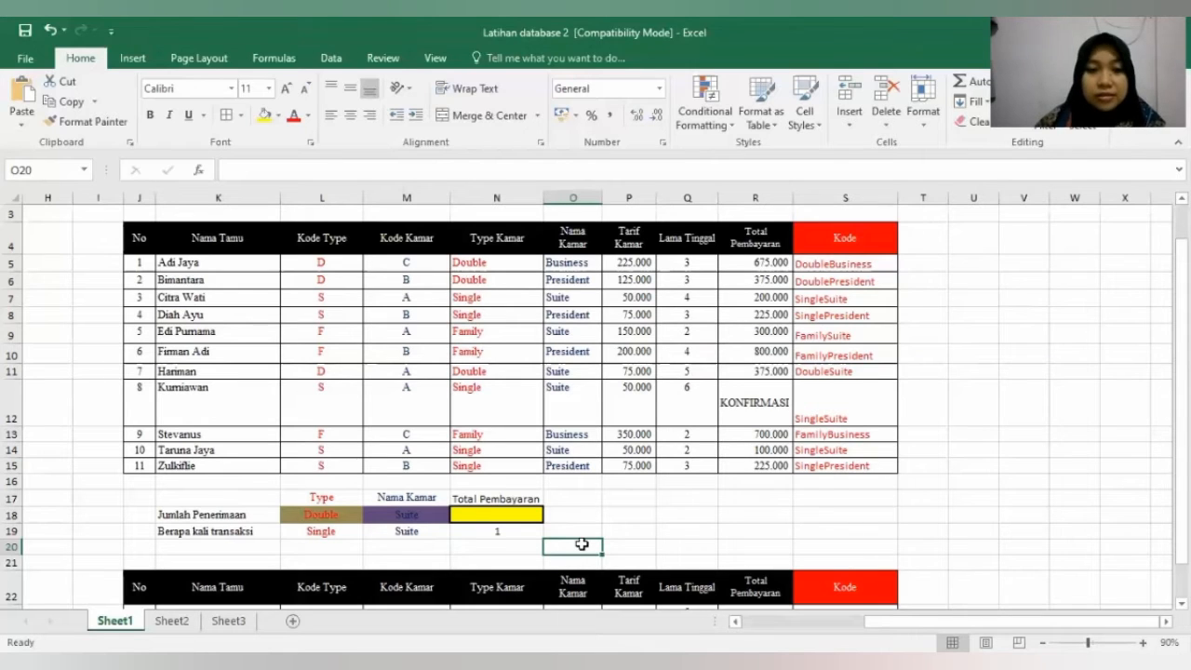
click(488, 544)
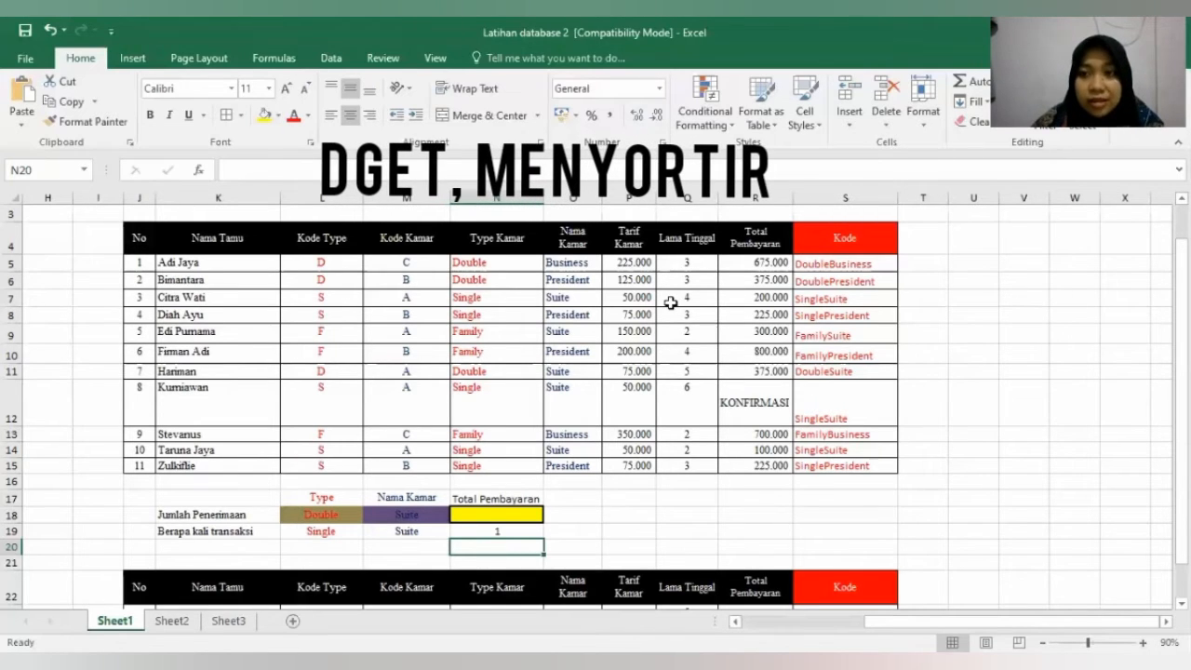
click(693, 235)
key(Down)
key(Down)
key(Down)
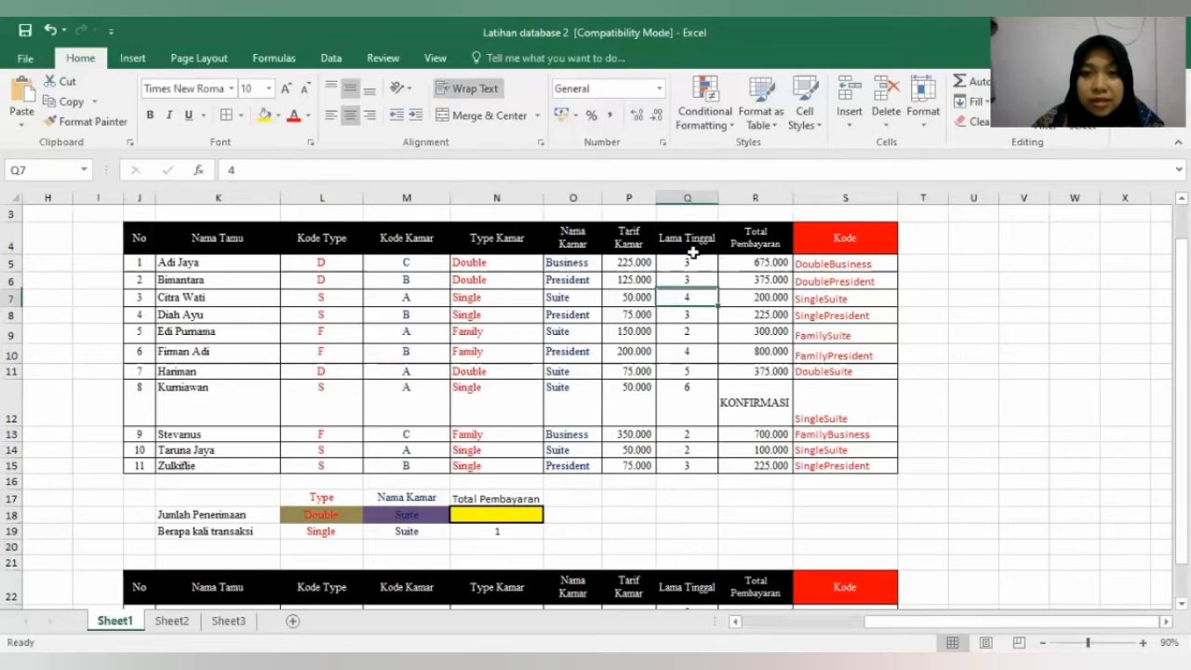
click(692, 235)
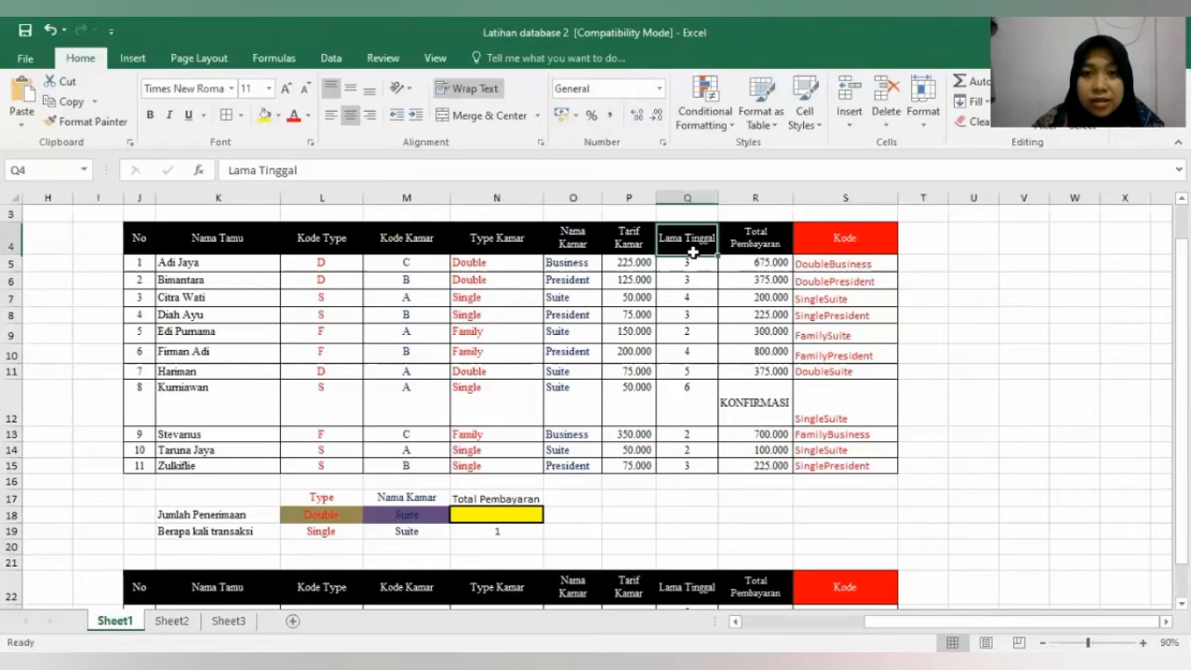
Retrieve the guest name matching the Lama Tinggal criterion in N20 with the formula =DGET(J4:S15;K22;J22:S23)
click(500, 546)
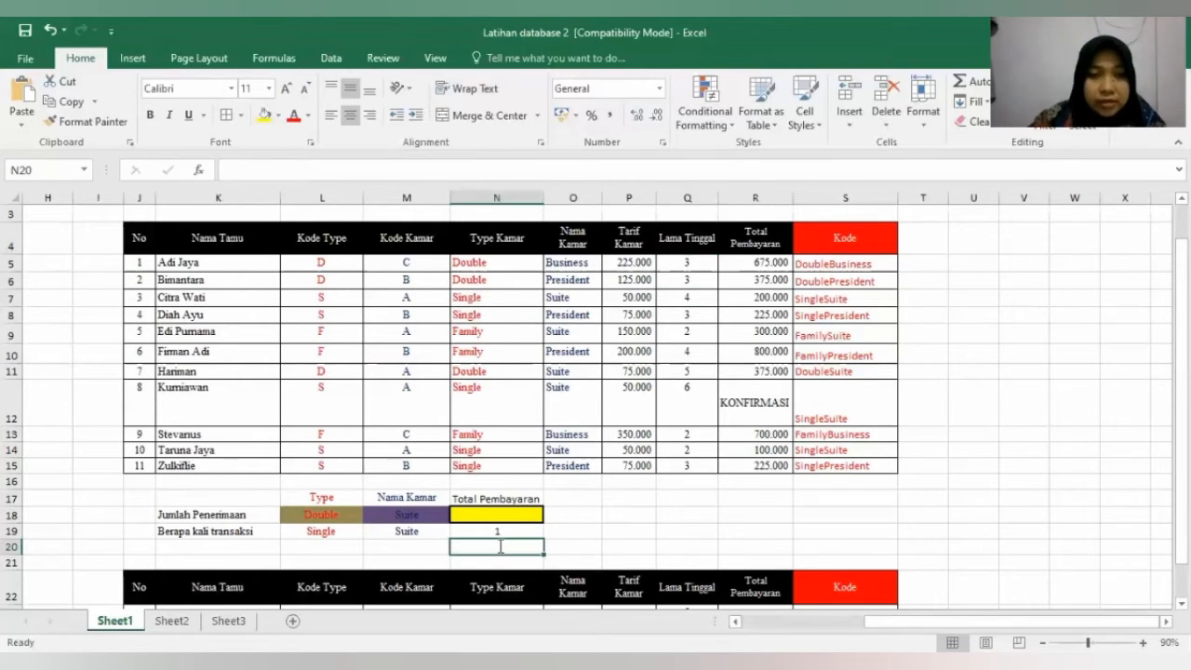
text(=)
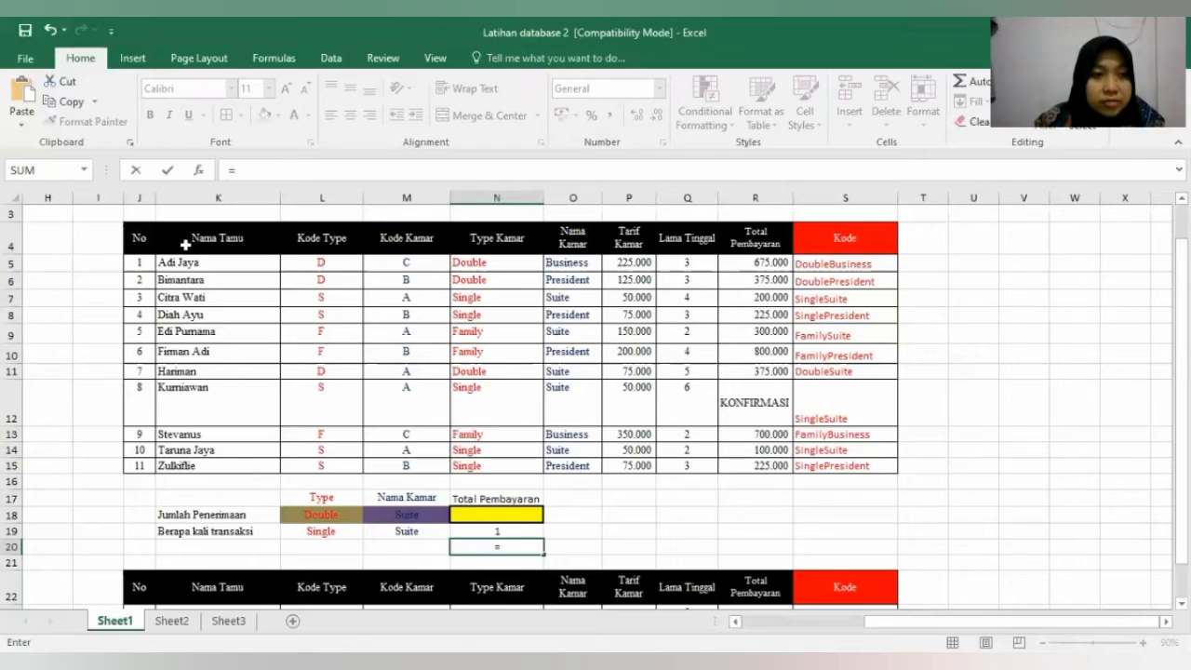
text(DGET()
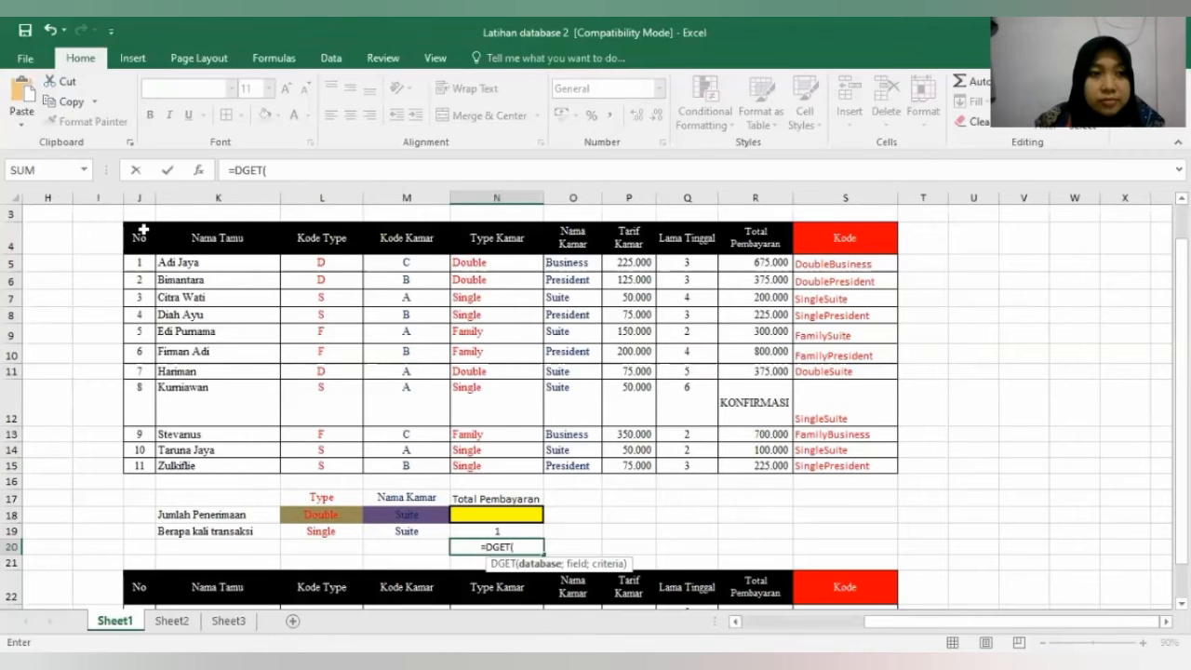
drag(137, 237, 840, 466)
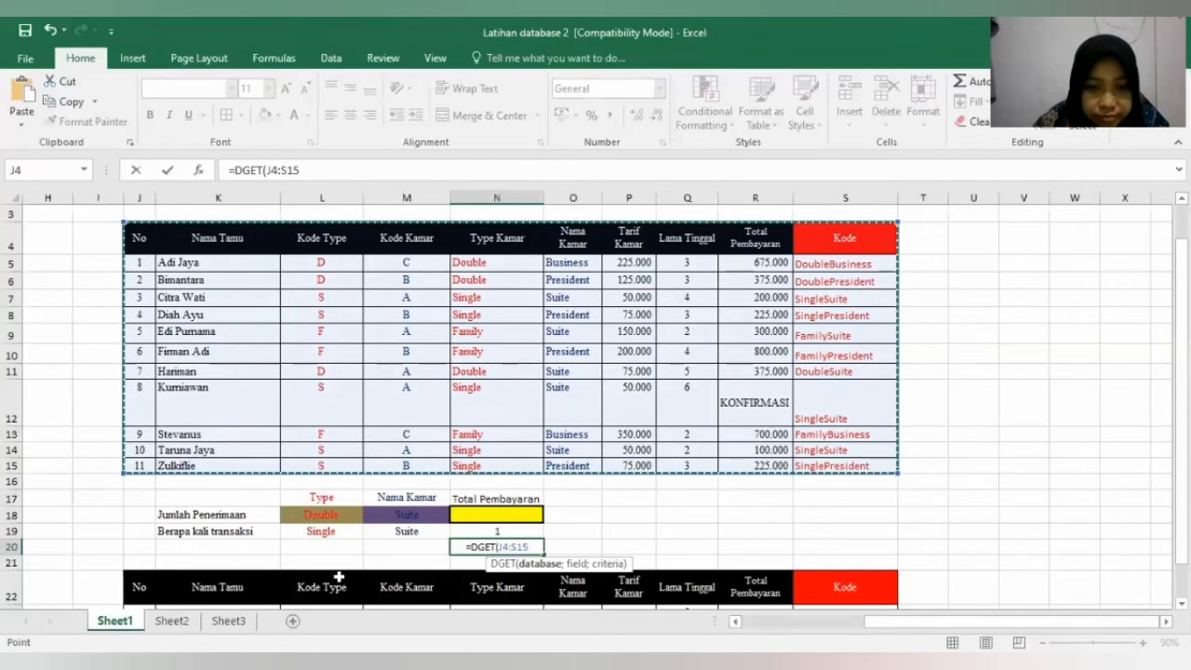
text(;)
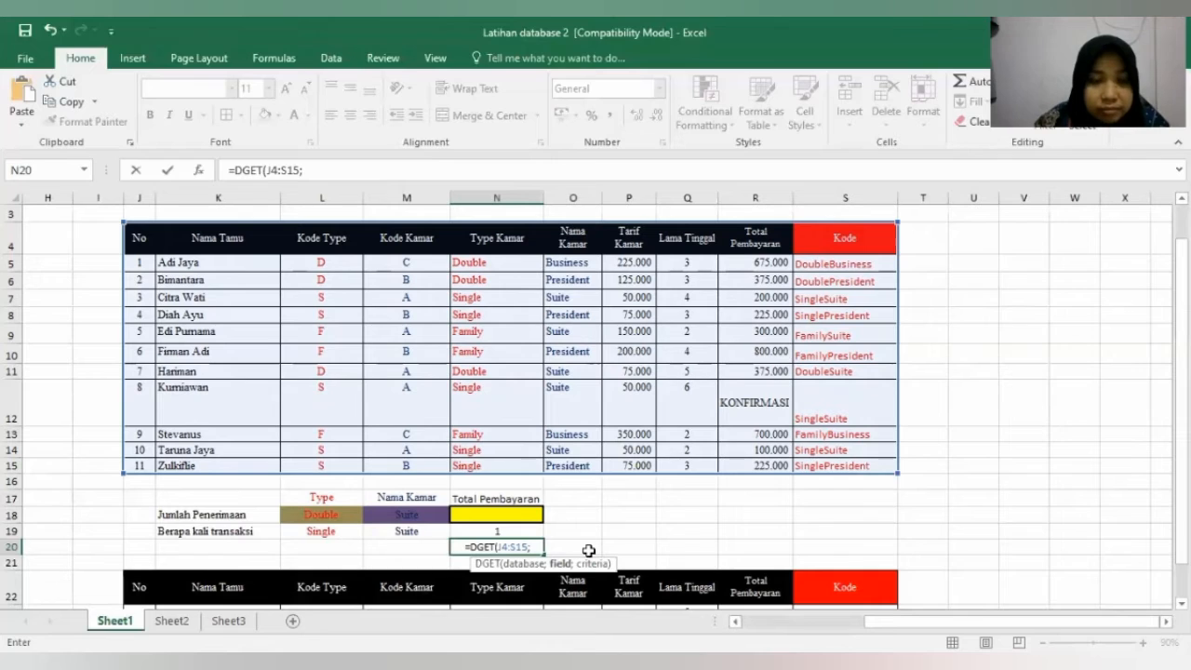
click(226, 590)
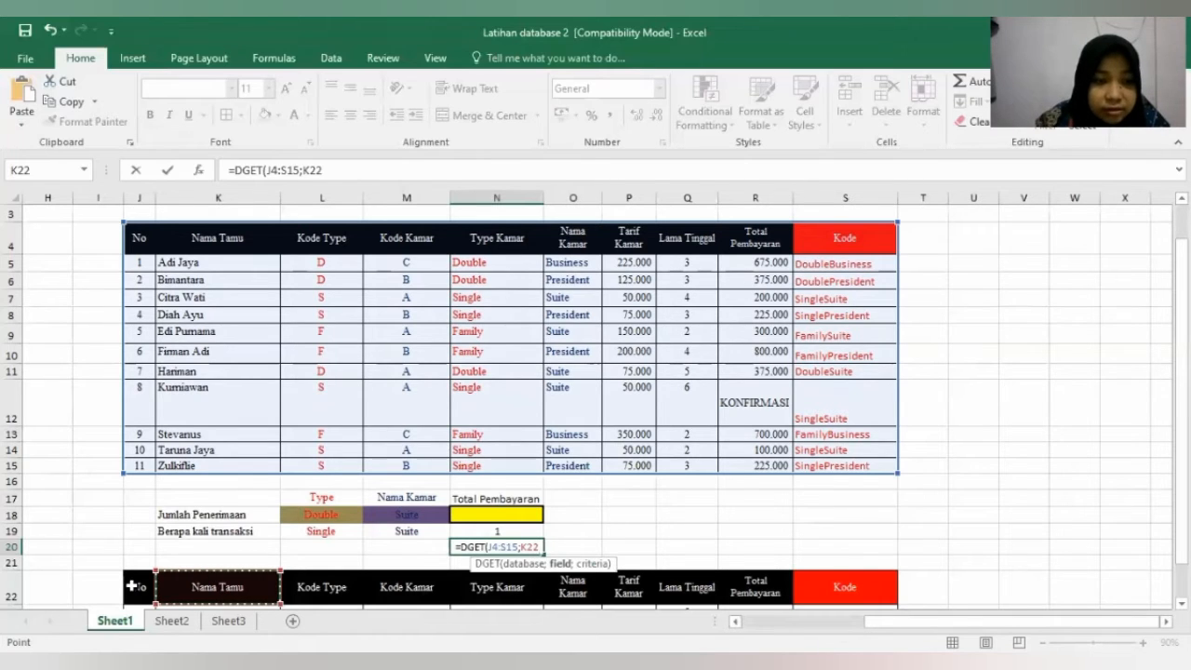
text(;)
drag(131, 586, 847, 597)
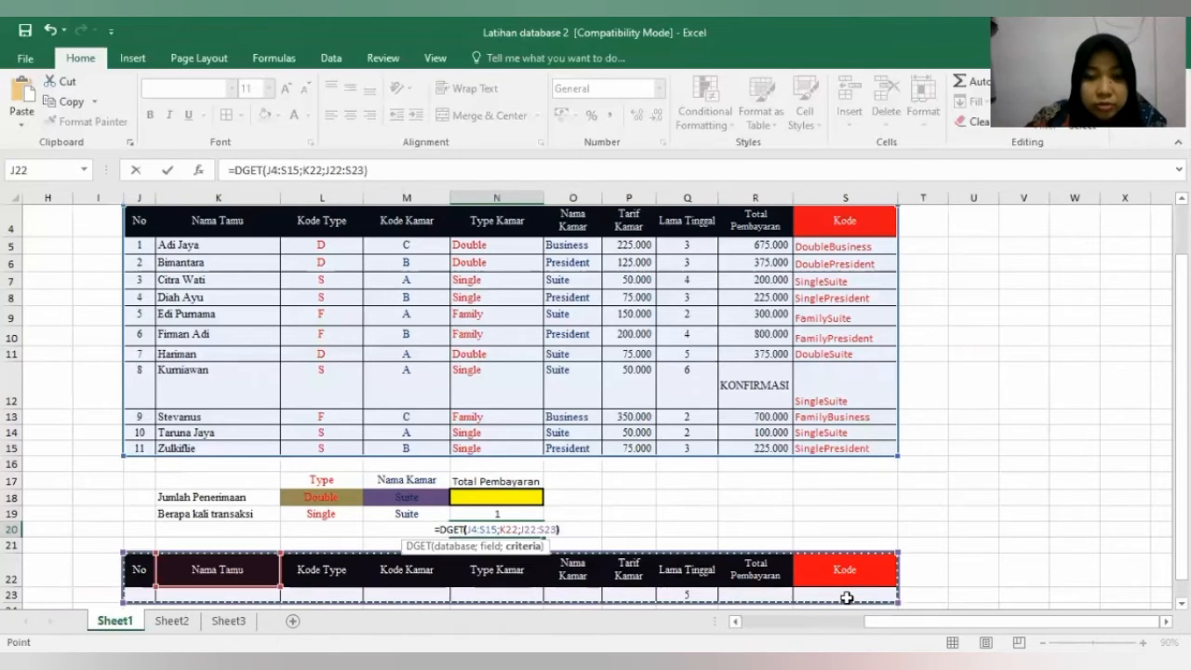
text())
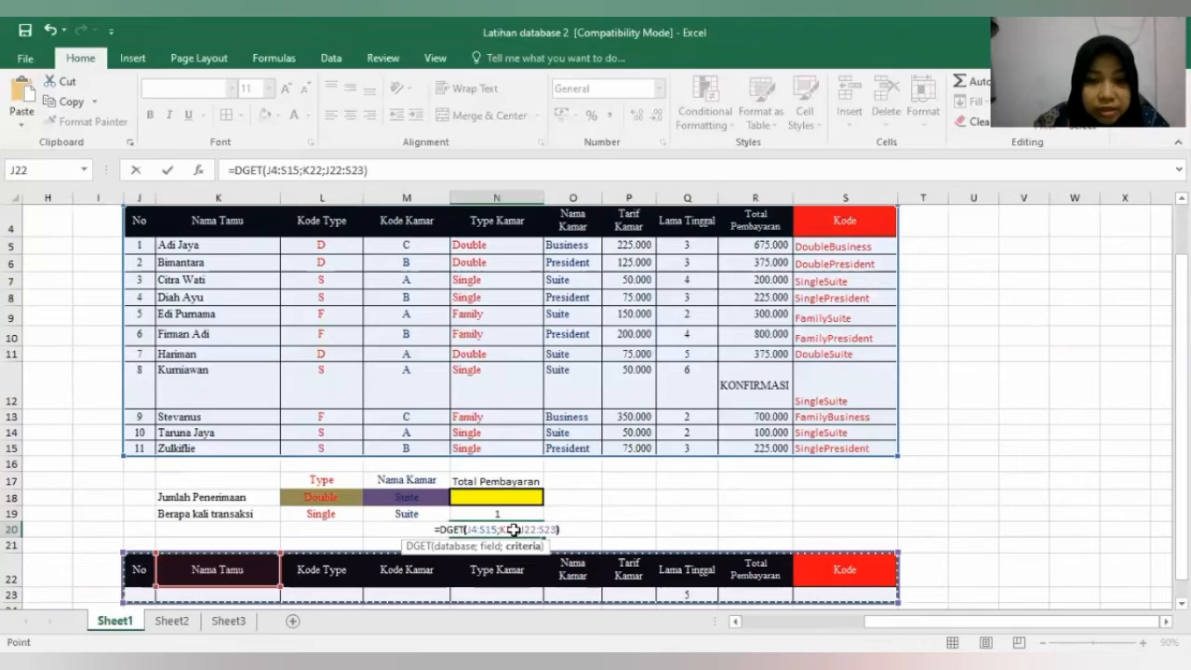
key(Return)
key(Up)
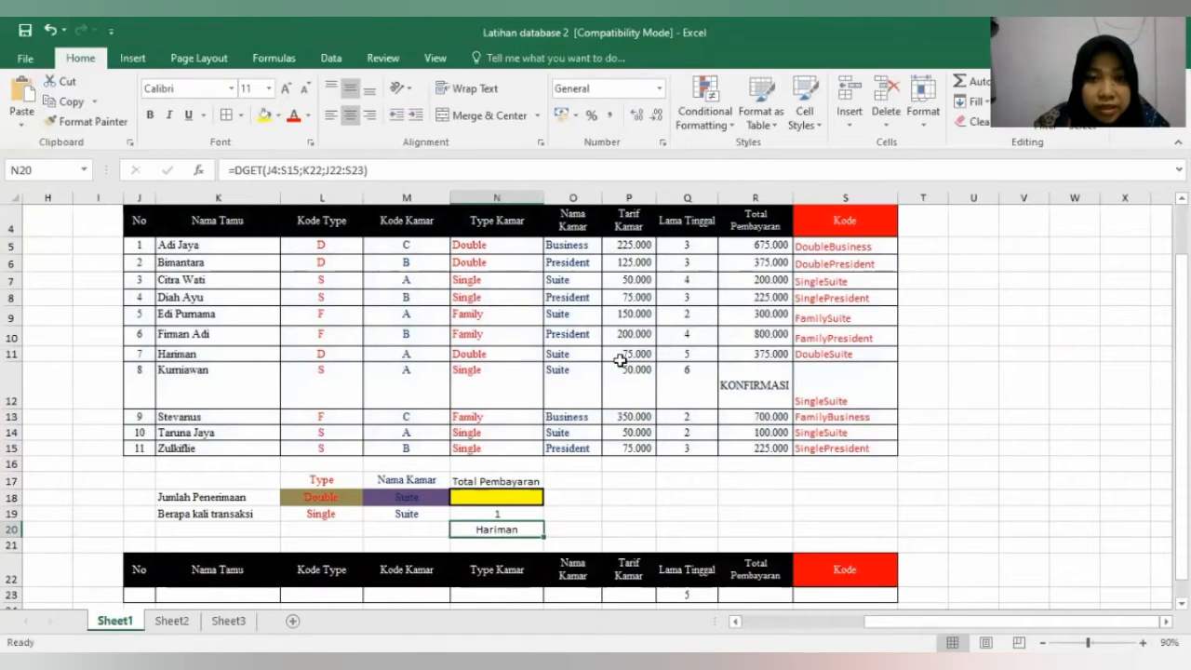
Compare the guest record in row 11, whose Lama Tinggal is 5, with the DGET formula in N20
click(684, 355)
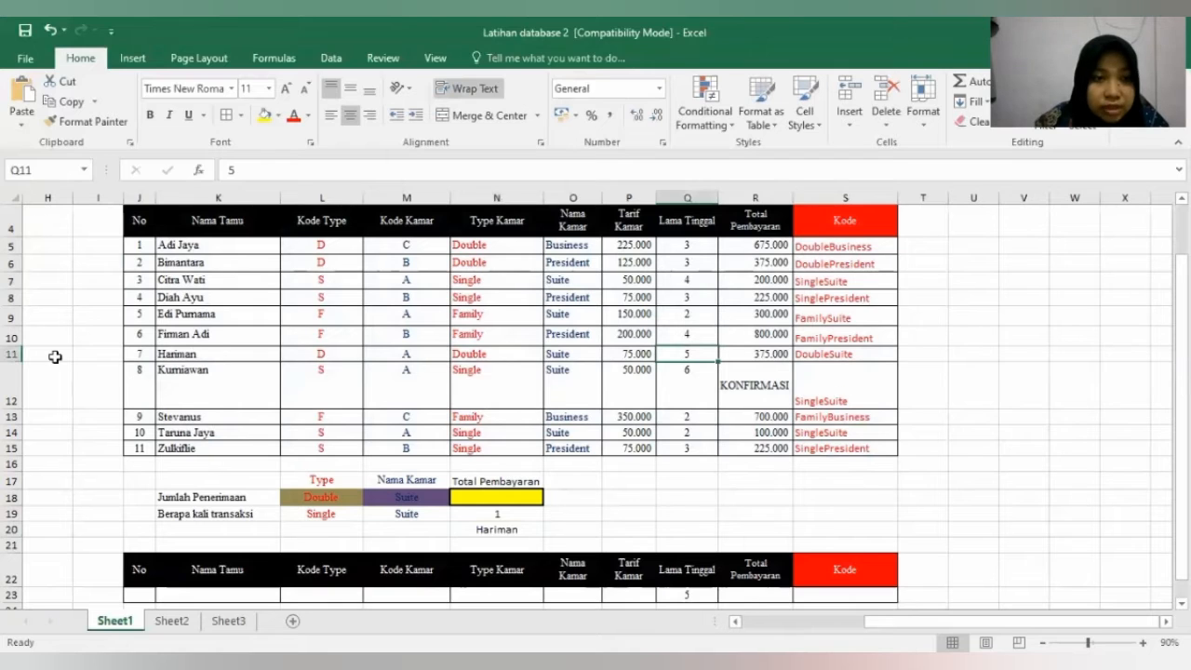
key(shift+space)
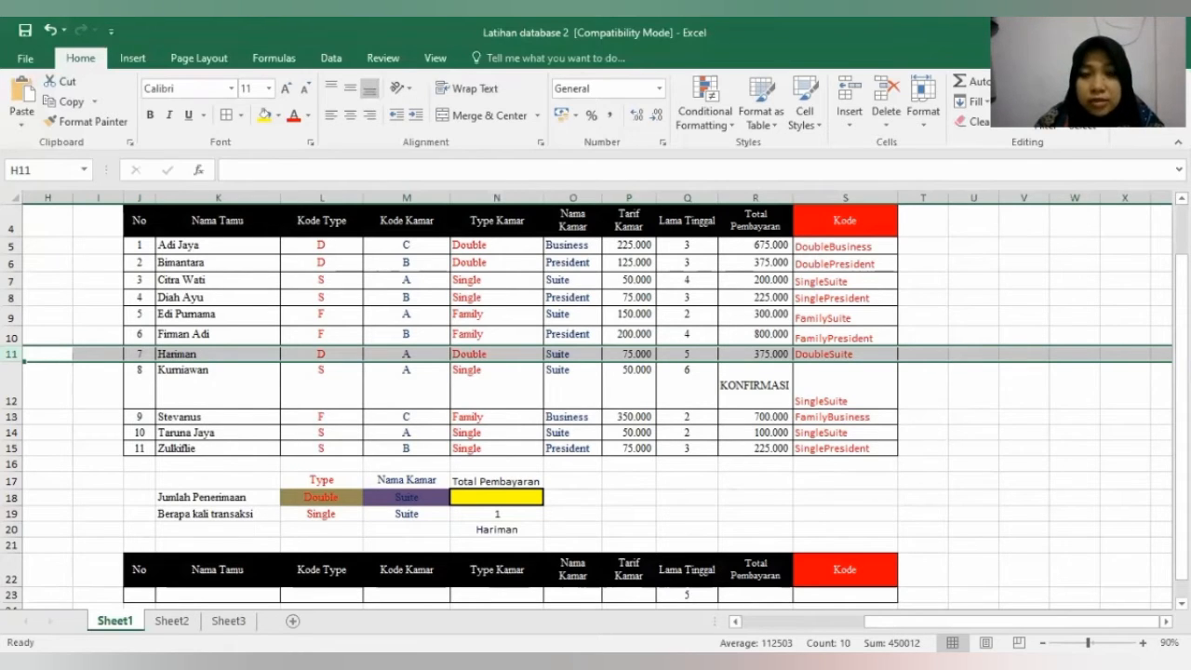
scroll(698, 374, up, 1)
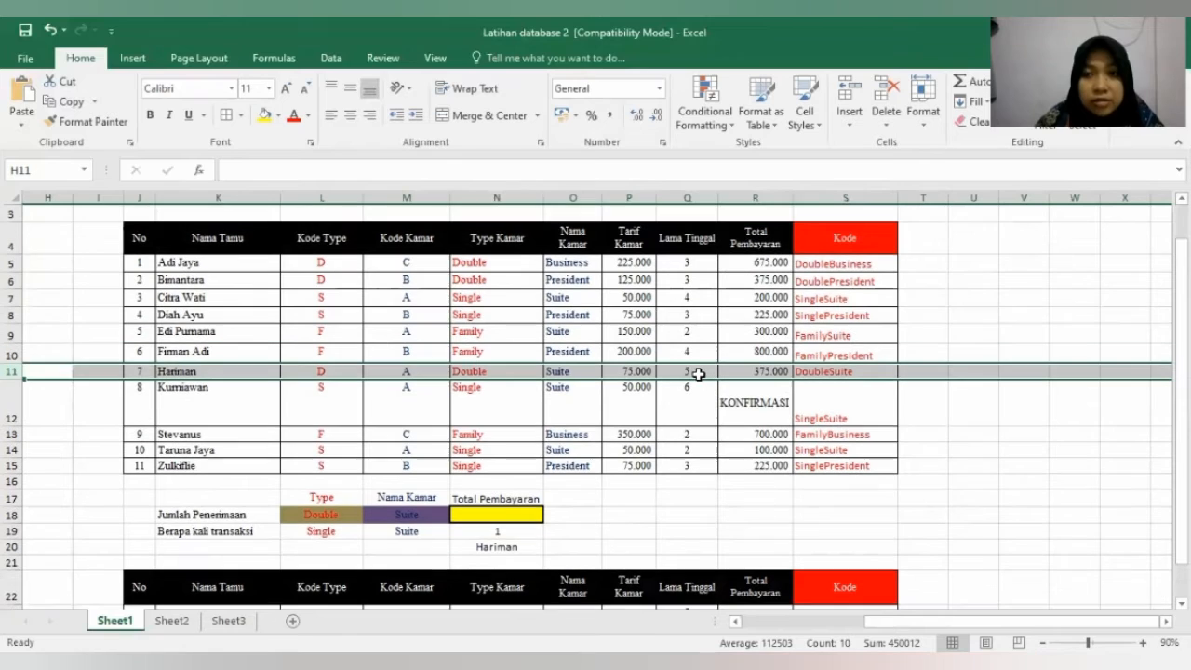
click(697, 374)
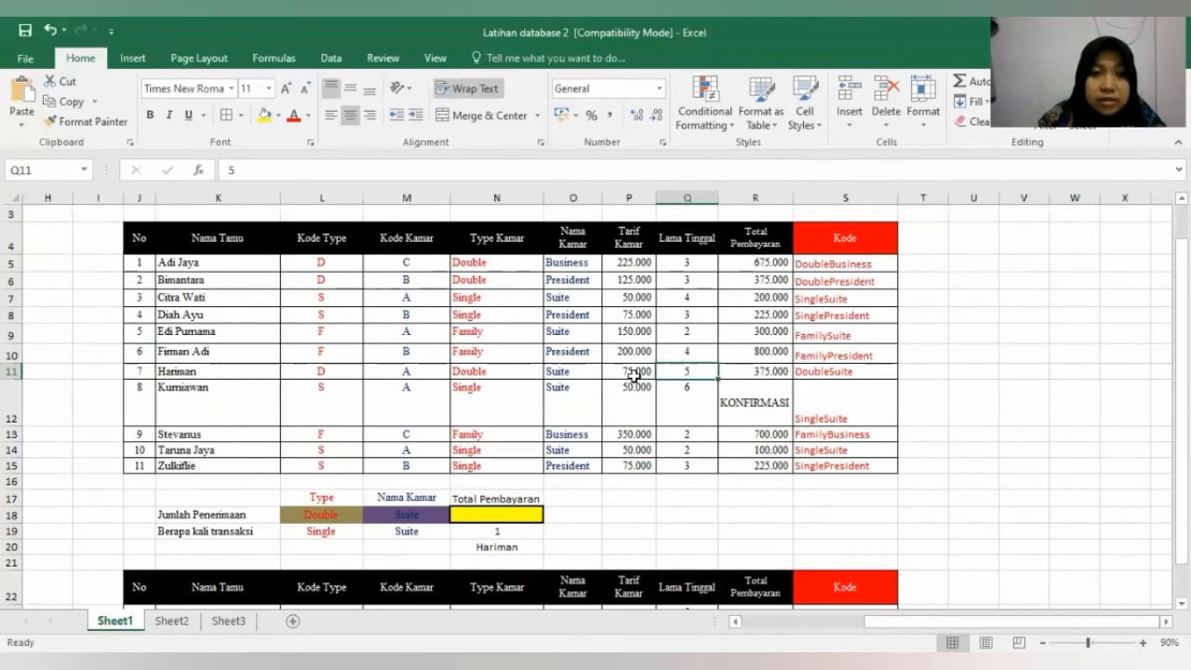
click(521, 547)
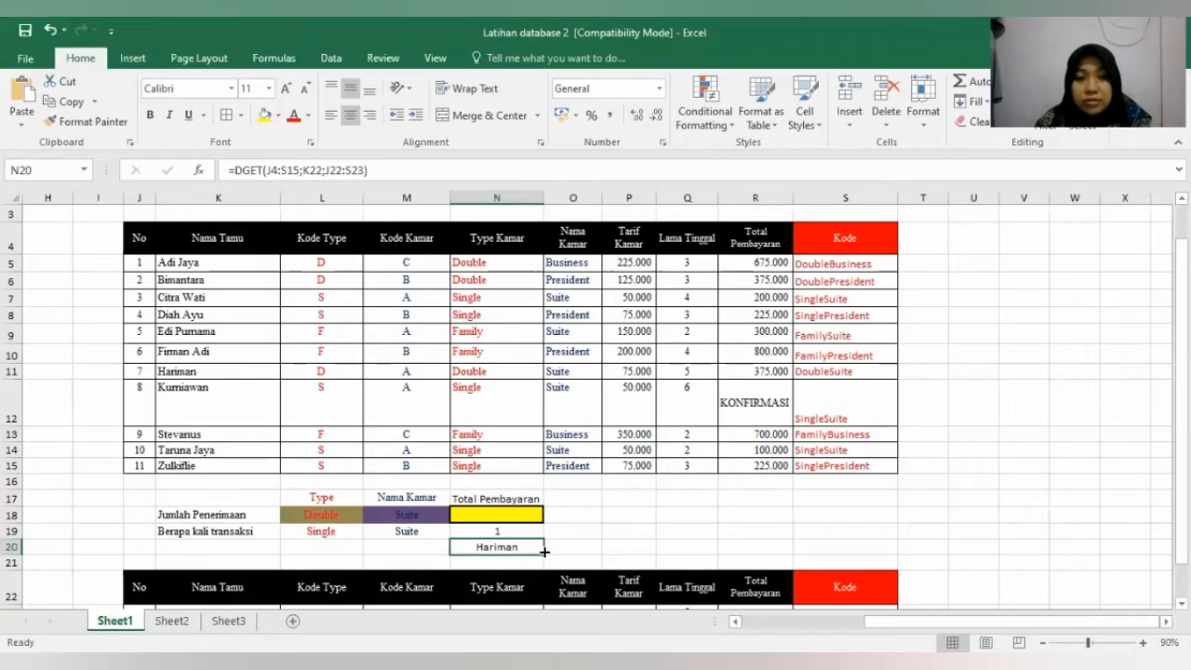
Set the Lama Tinggal criterion in Q23 of the criteria table to 3
key(Down)
key(Down)
key(Down)
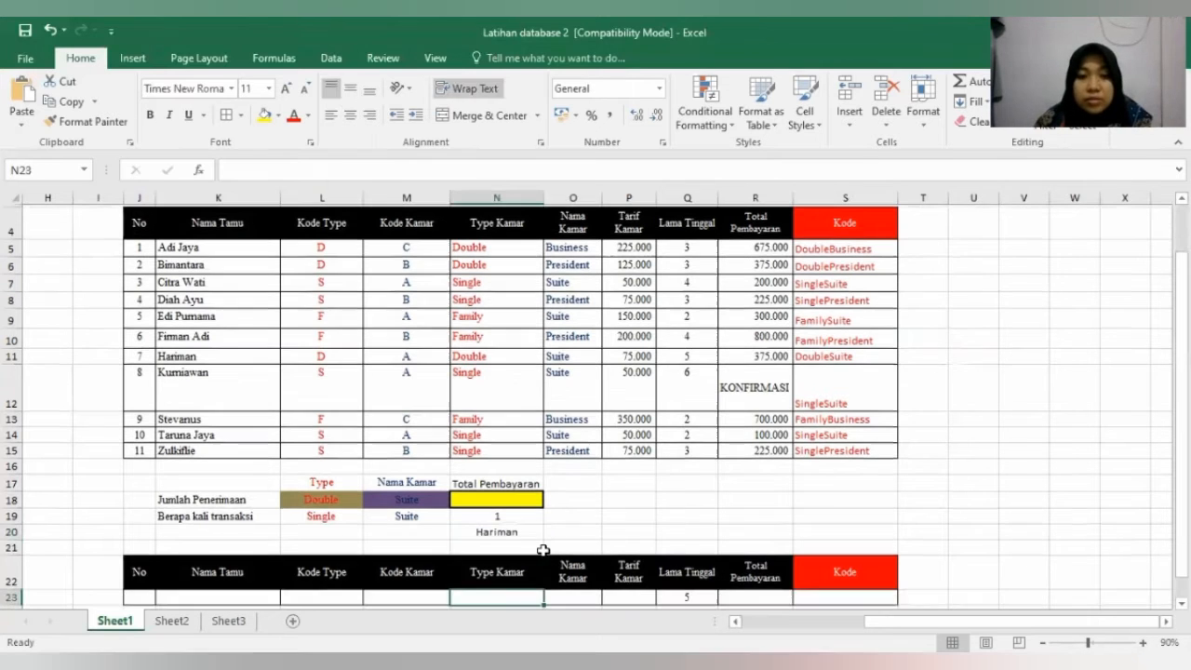
scroll(544, 551, down, 1)
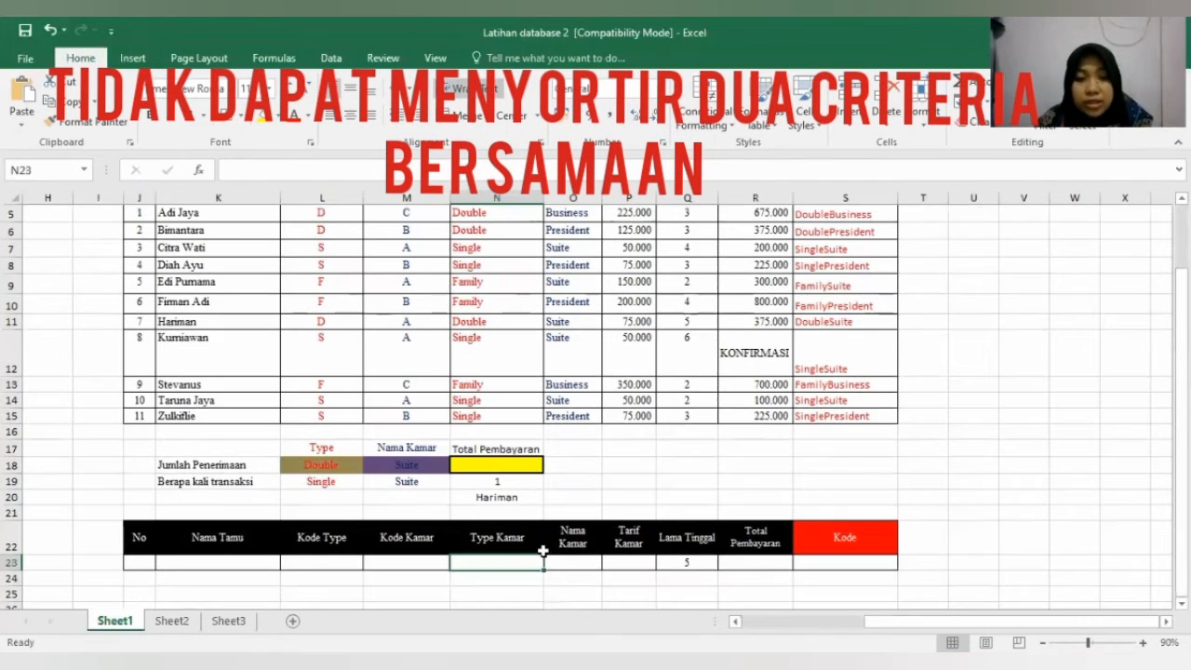
key(Right)
key(Right)
key(Right)
text(3)
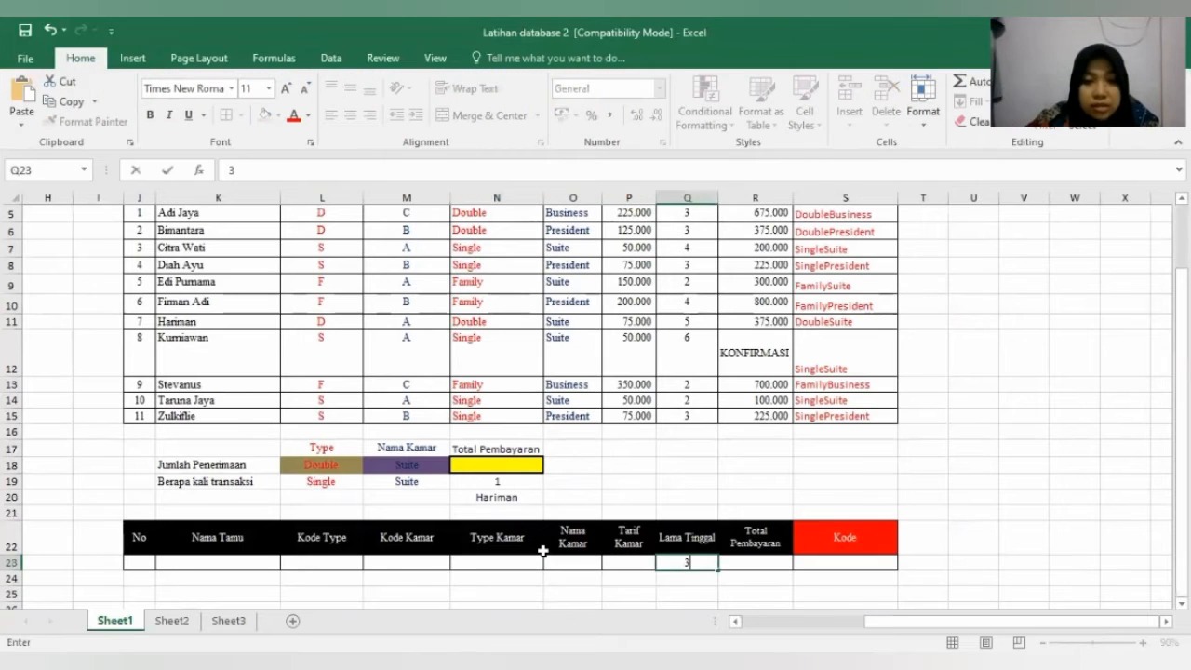
click(947, 558)
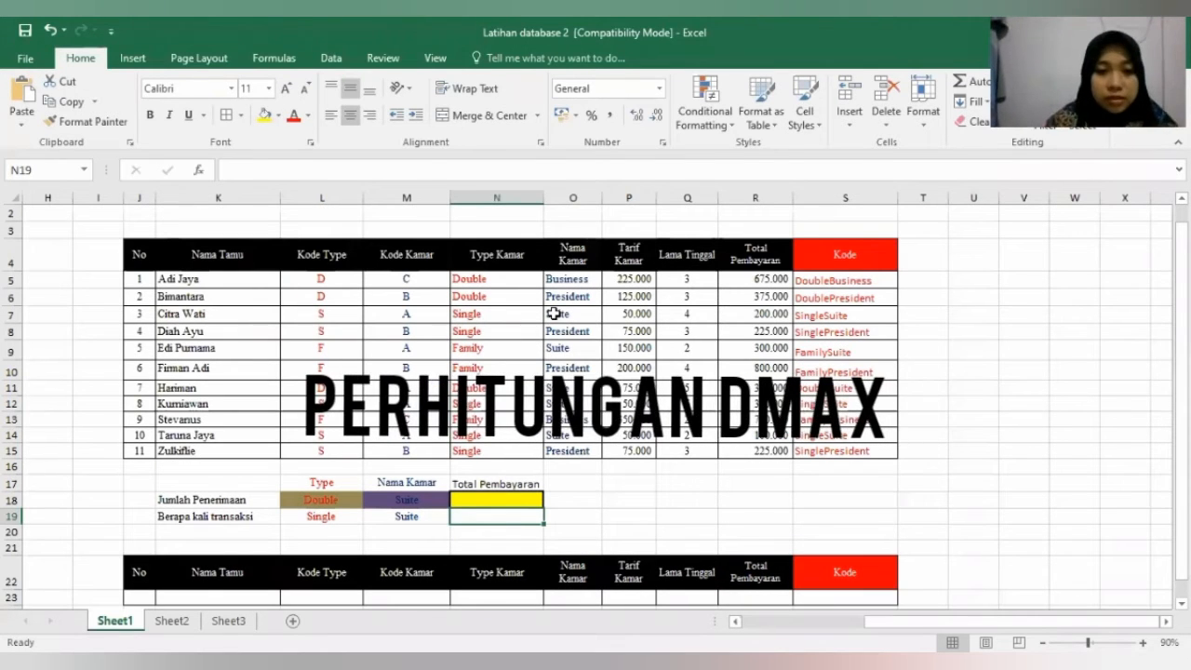
Find the longest Lama Tinggal in N20 with the formula =DMAX(J4:S15;Q22;J22:S23)
click(485, 533)
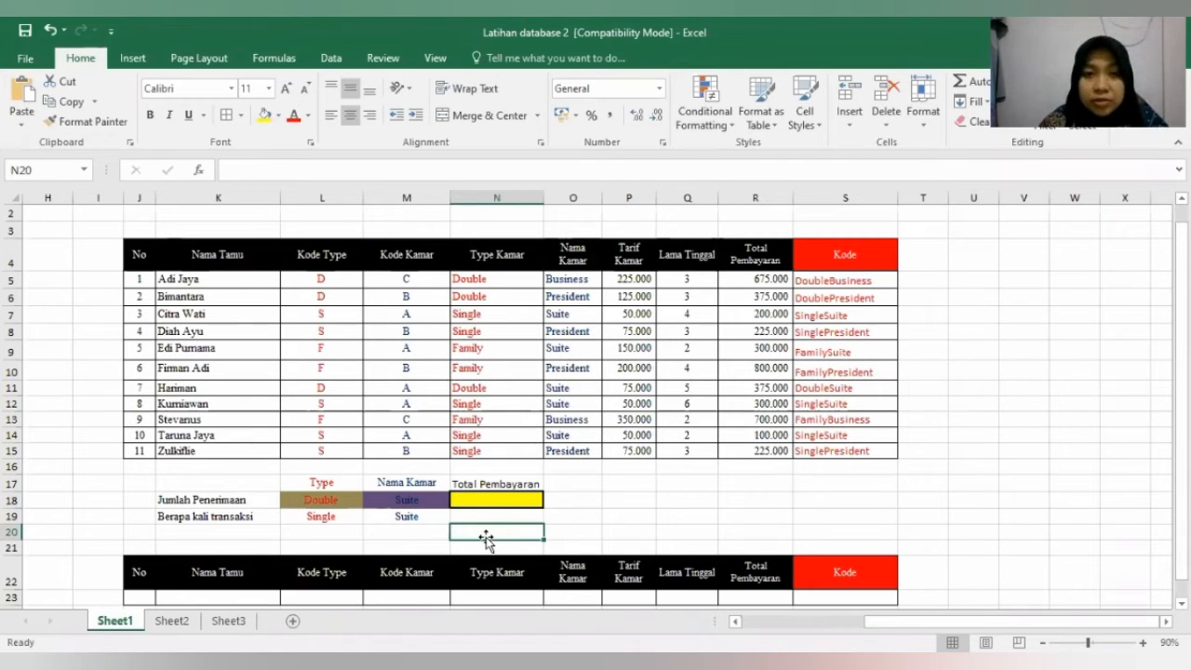
text(=)
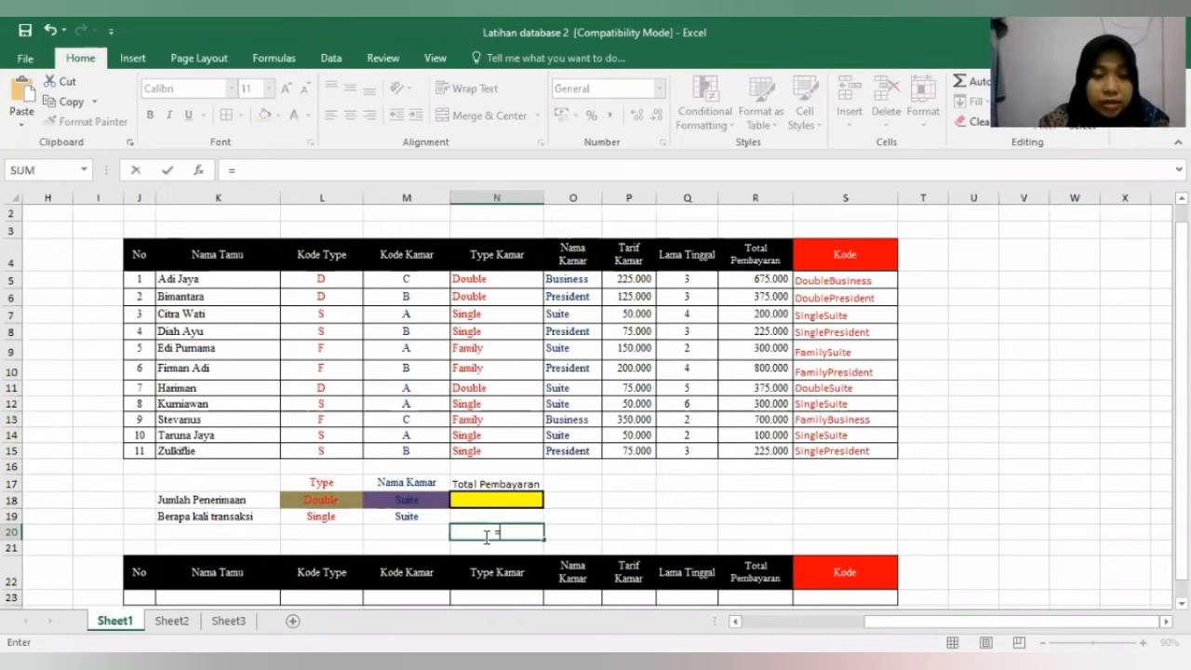
text(DMAX)
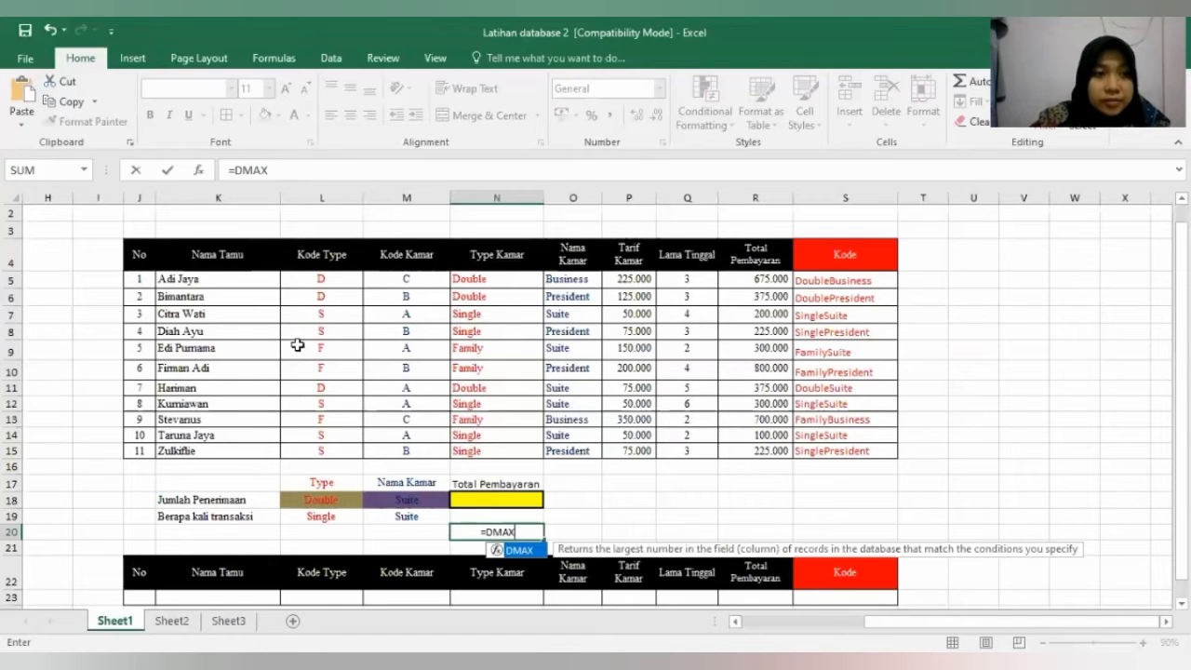
text(()
drag(139, 254, 854, 457)
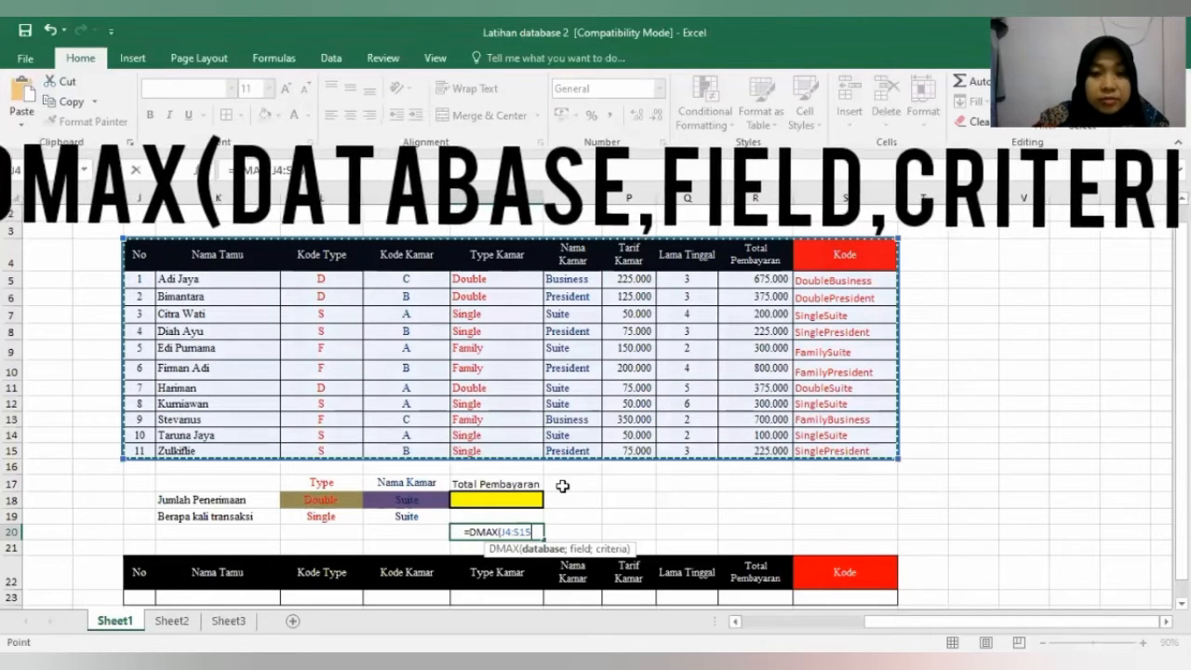
text(;)
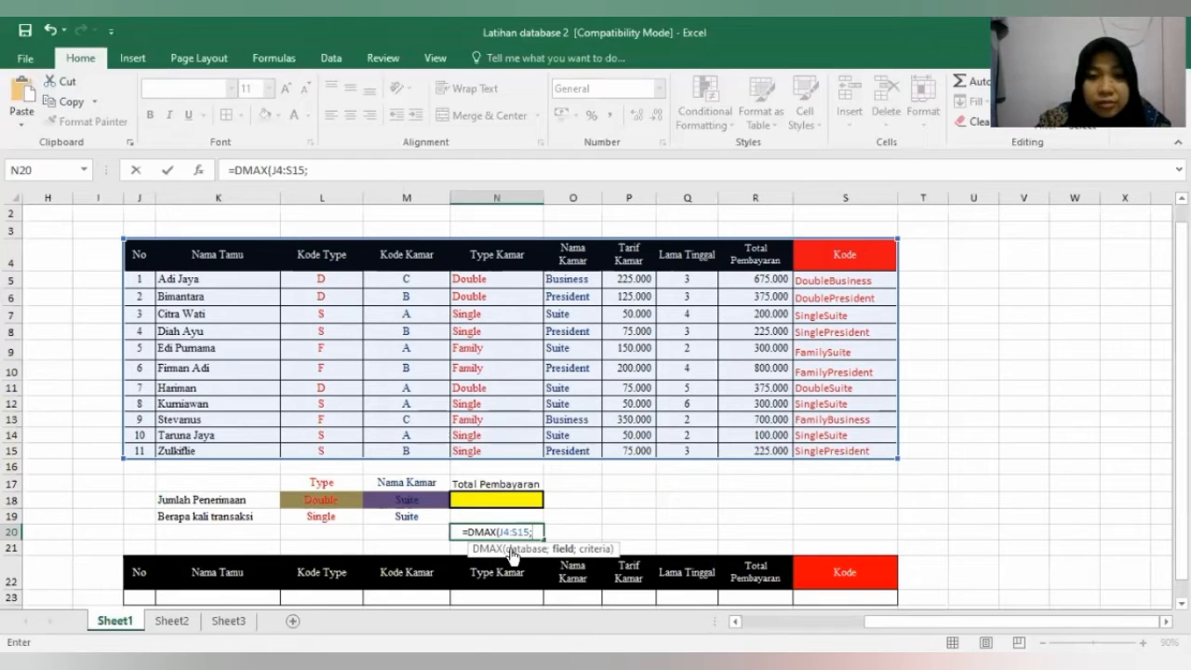
click(699, 574)
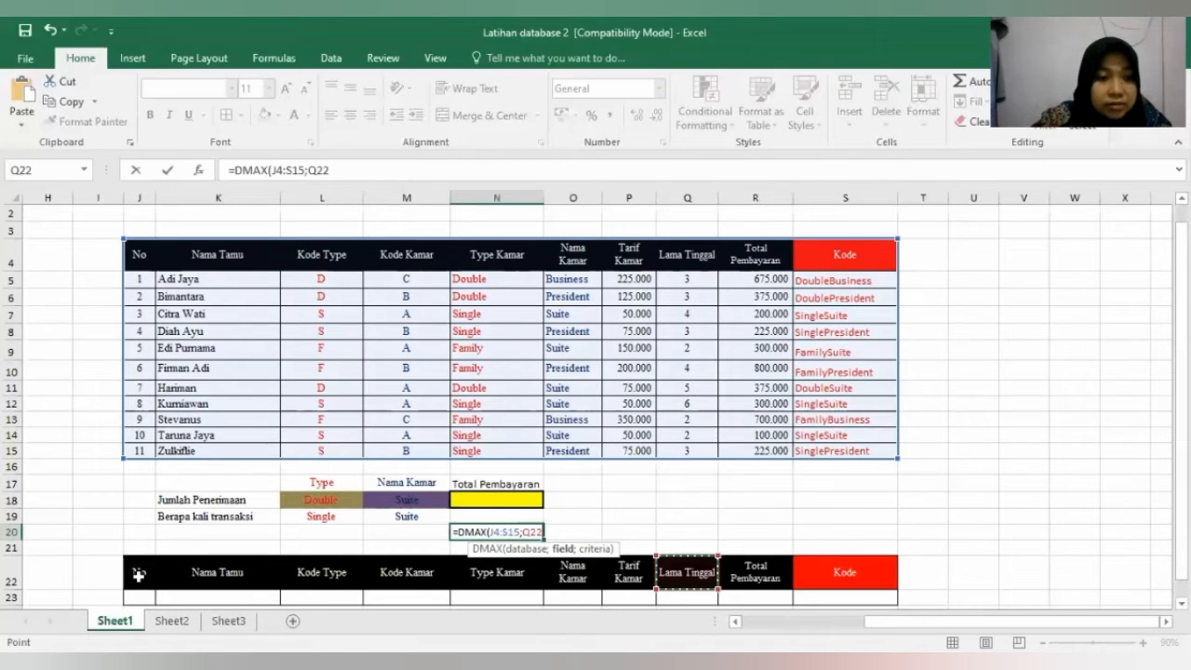
text(;)
drag(138, 575, 862, 602)
key(Return)
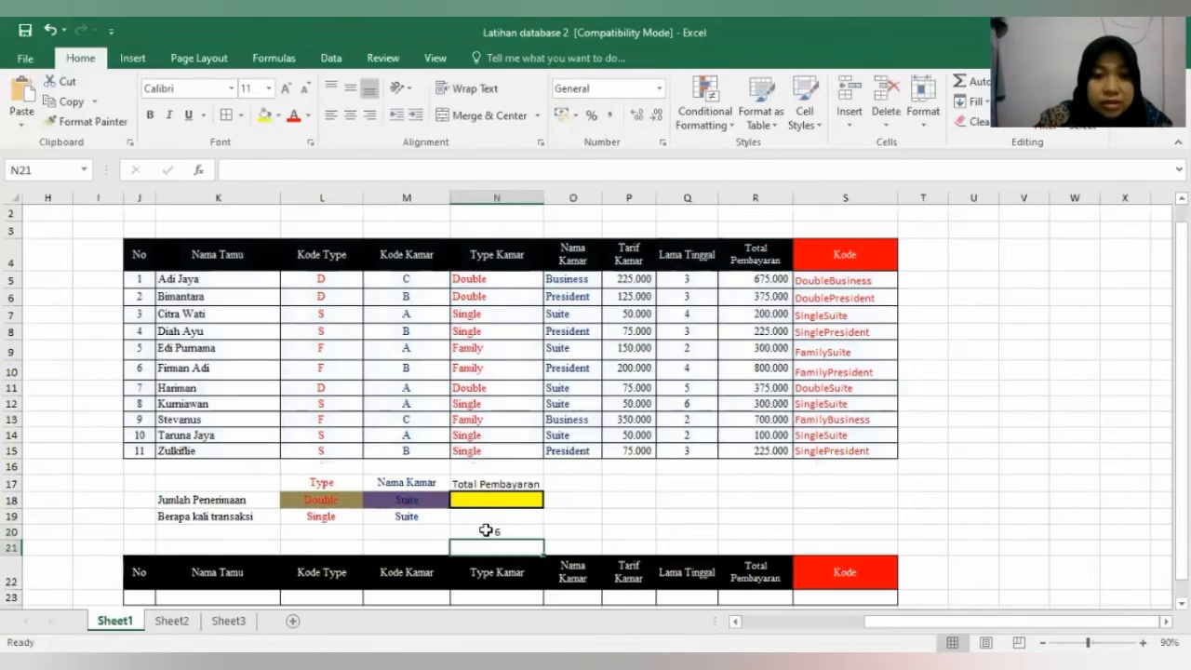
click(406, 532)
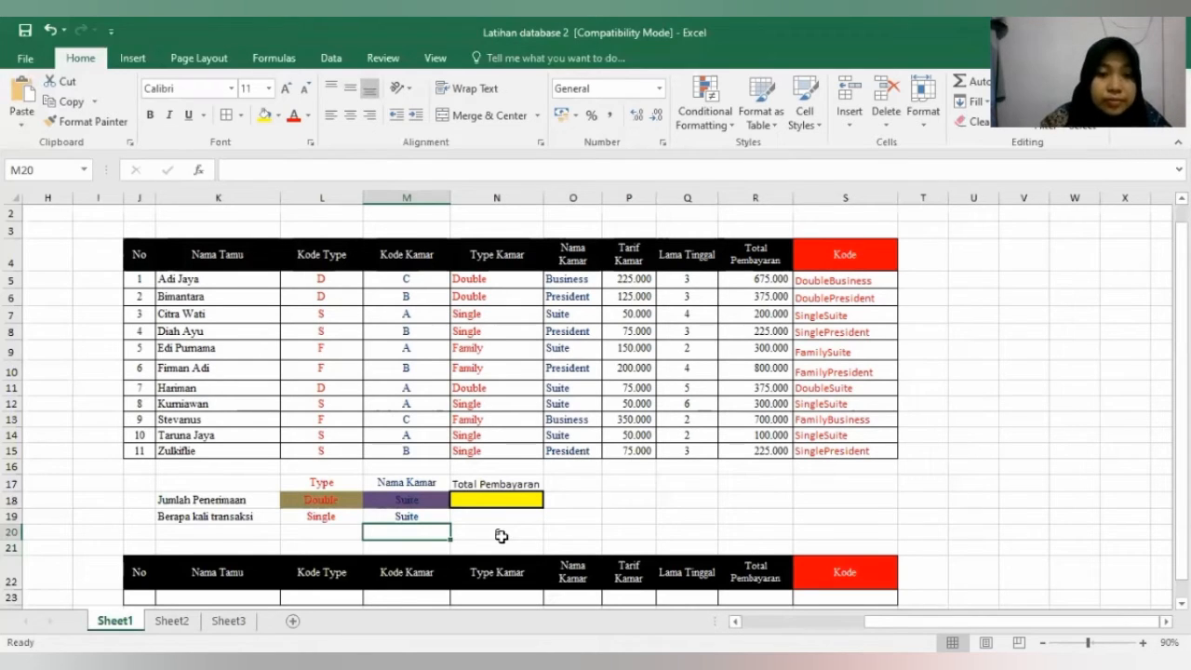
Replace the formula in N20 with =DMIN(J4:S15;Q22;J22:S23) to find the shortest Lama Tinggal
key(Right)
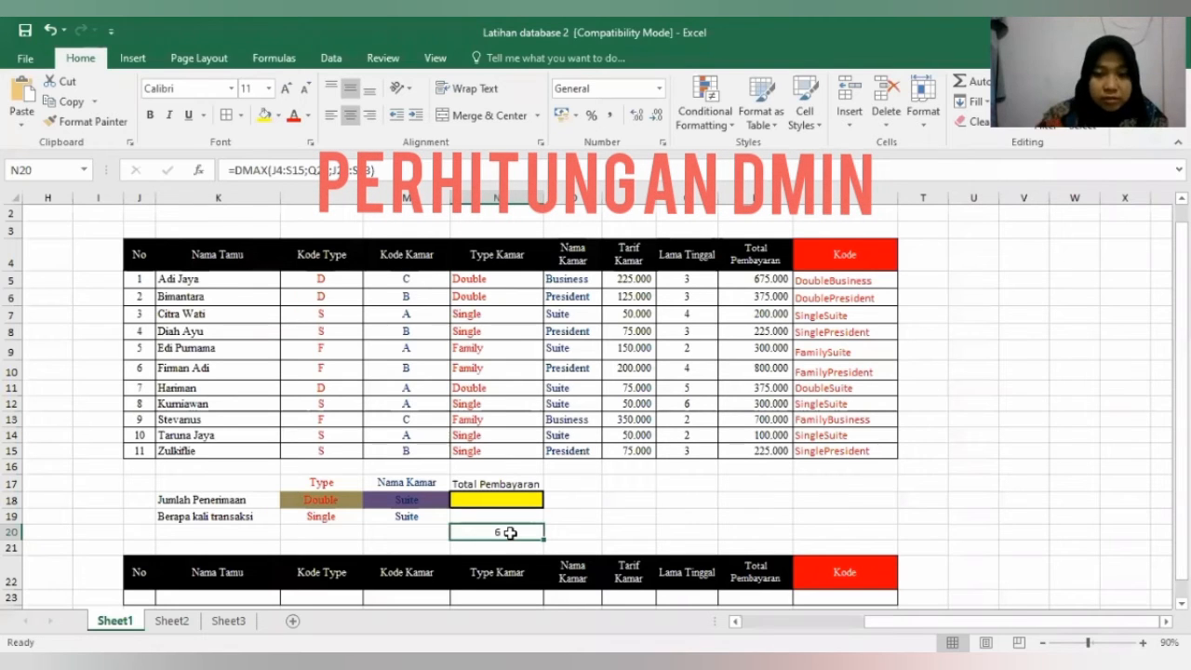
key(Delete)
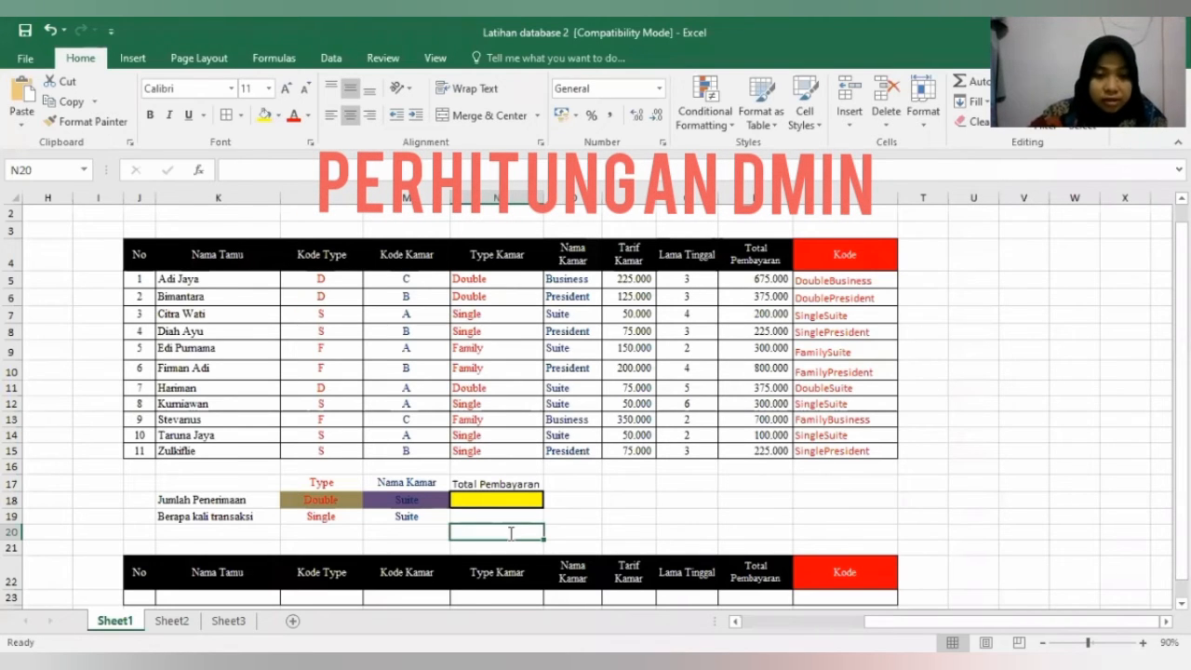
text(=)
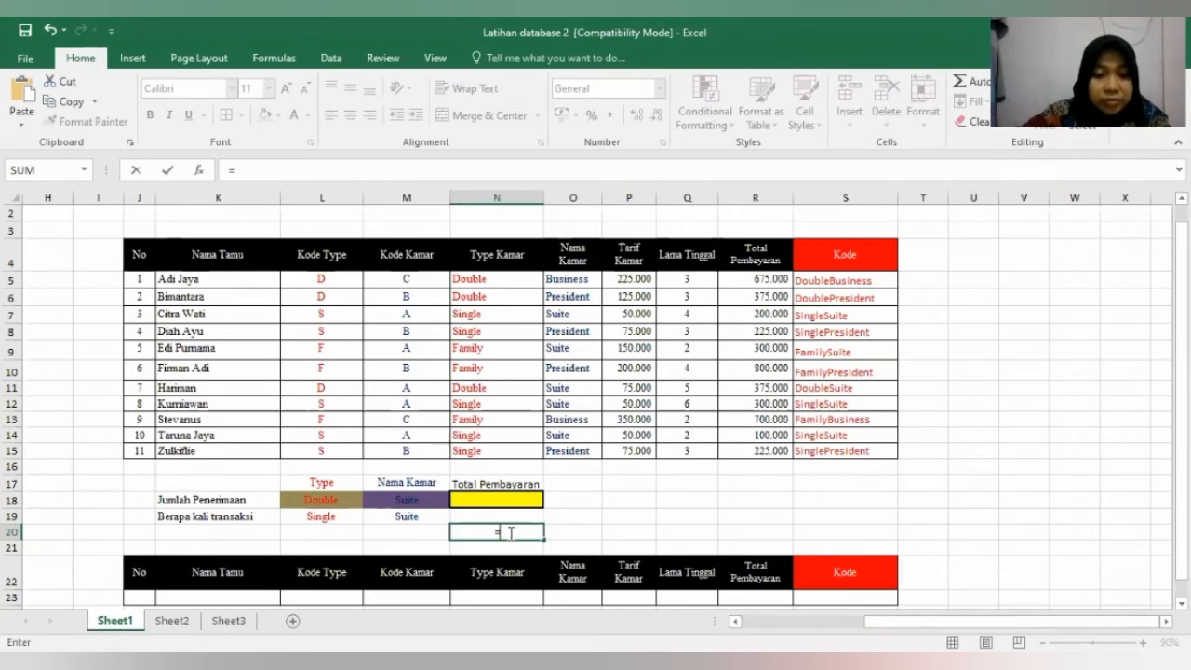
text(DMIN)
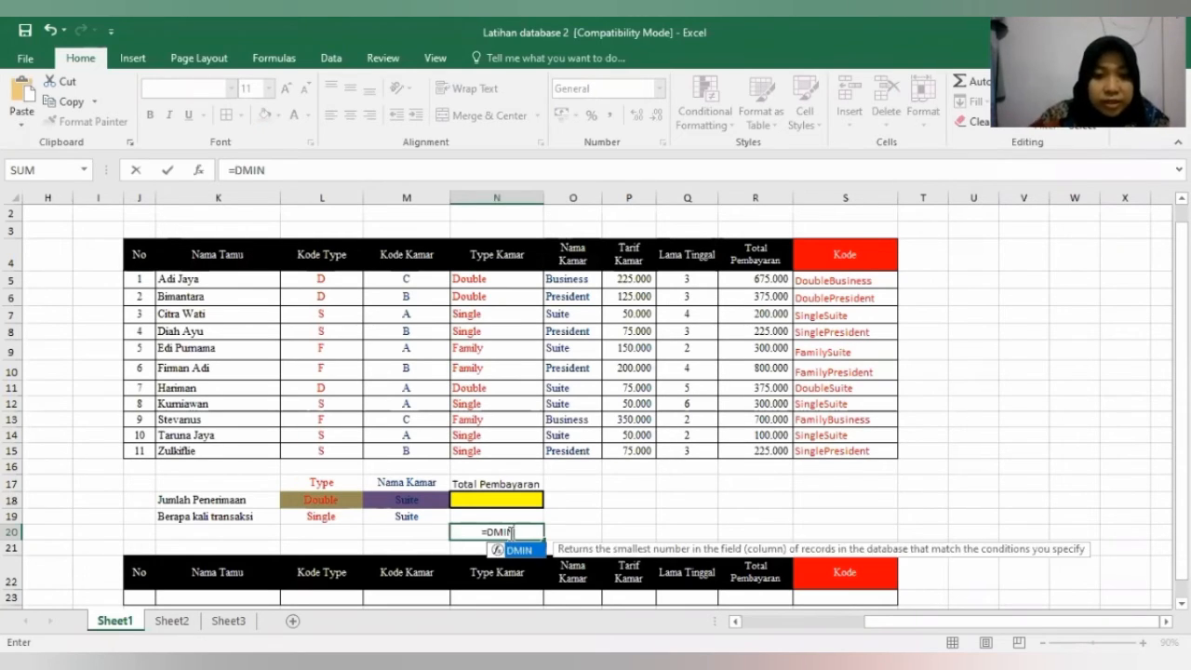
text(()
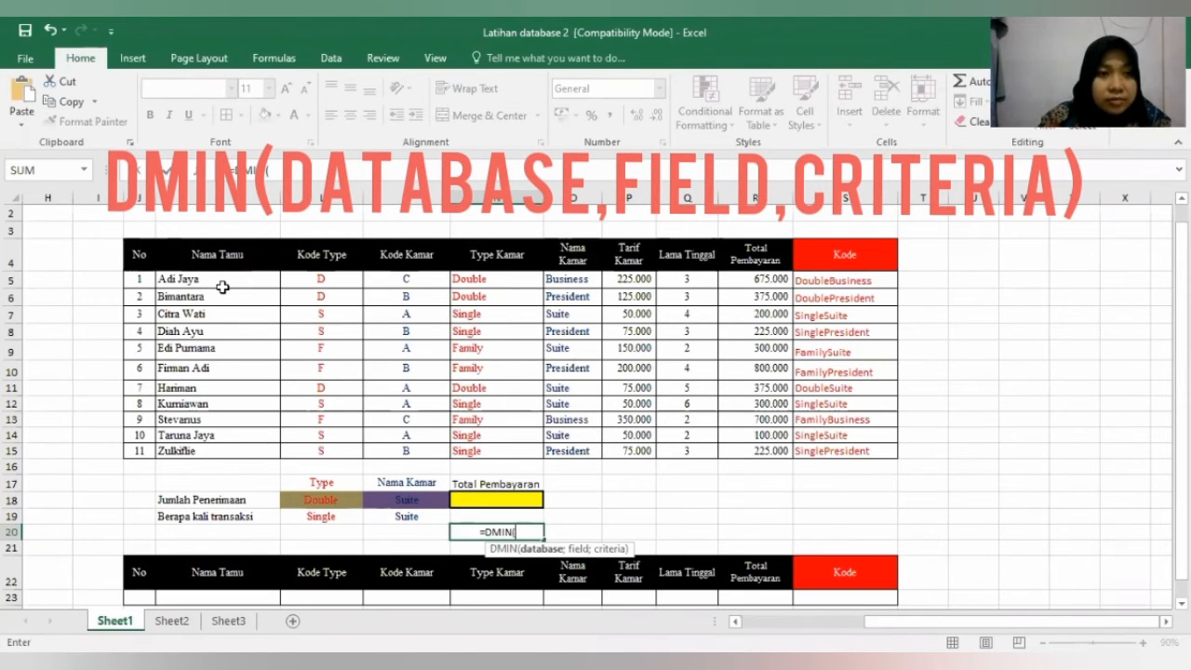
drag(139, 254, 840, 453)
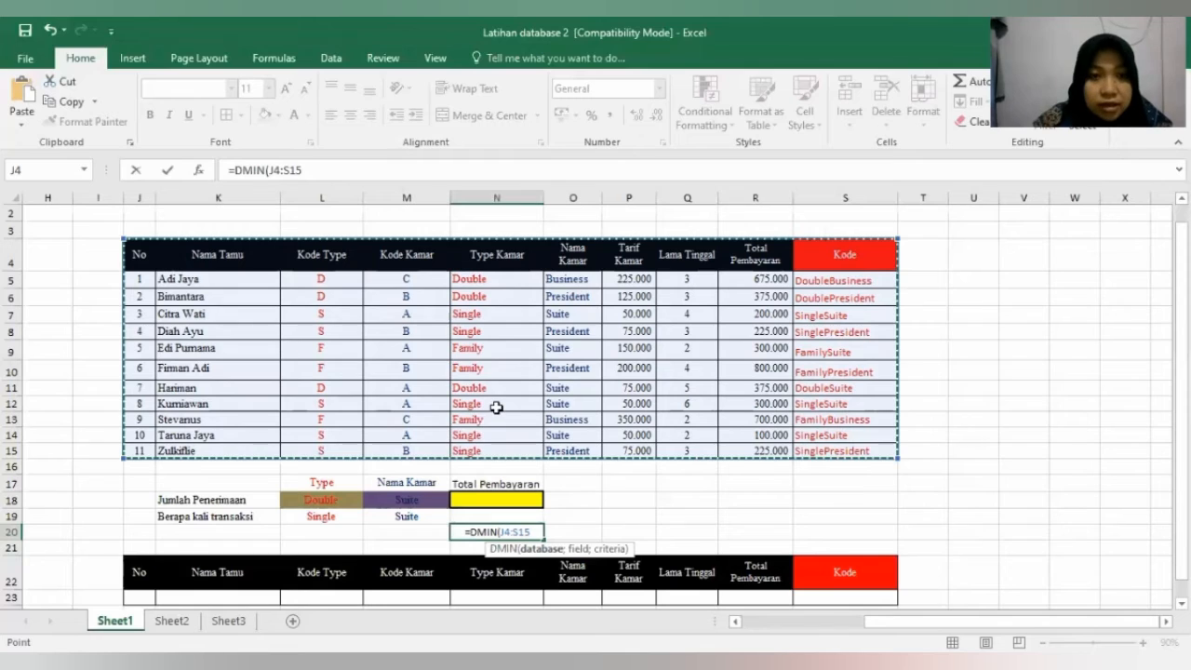
text(;)
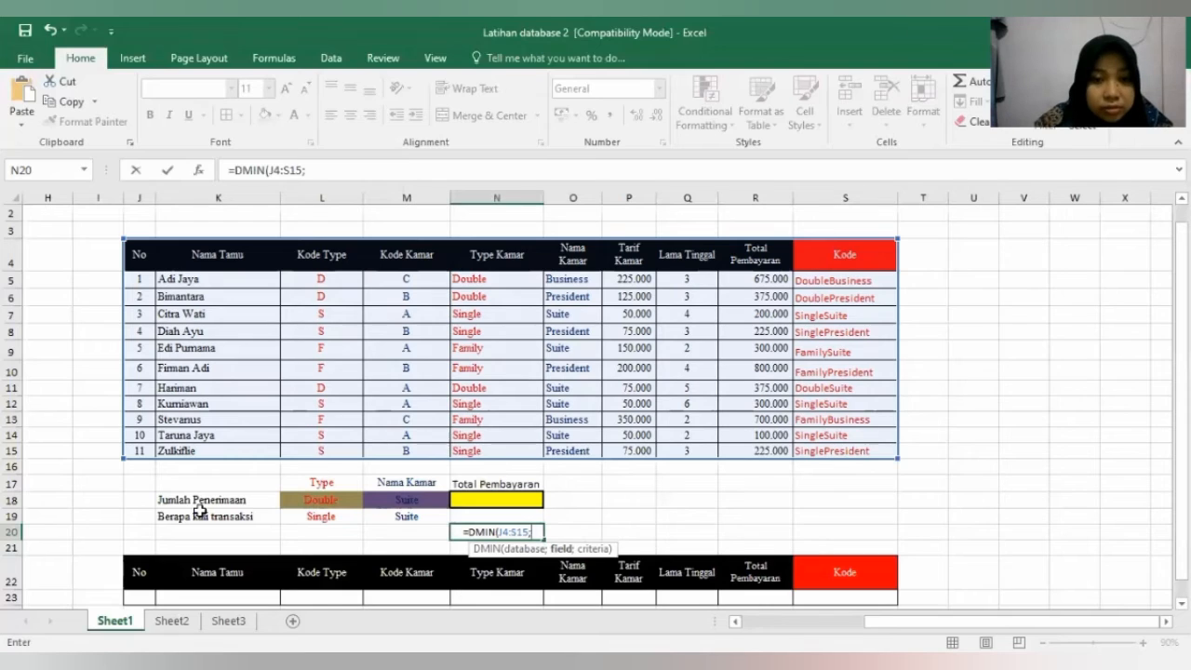
click(684, 575)
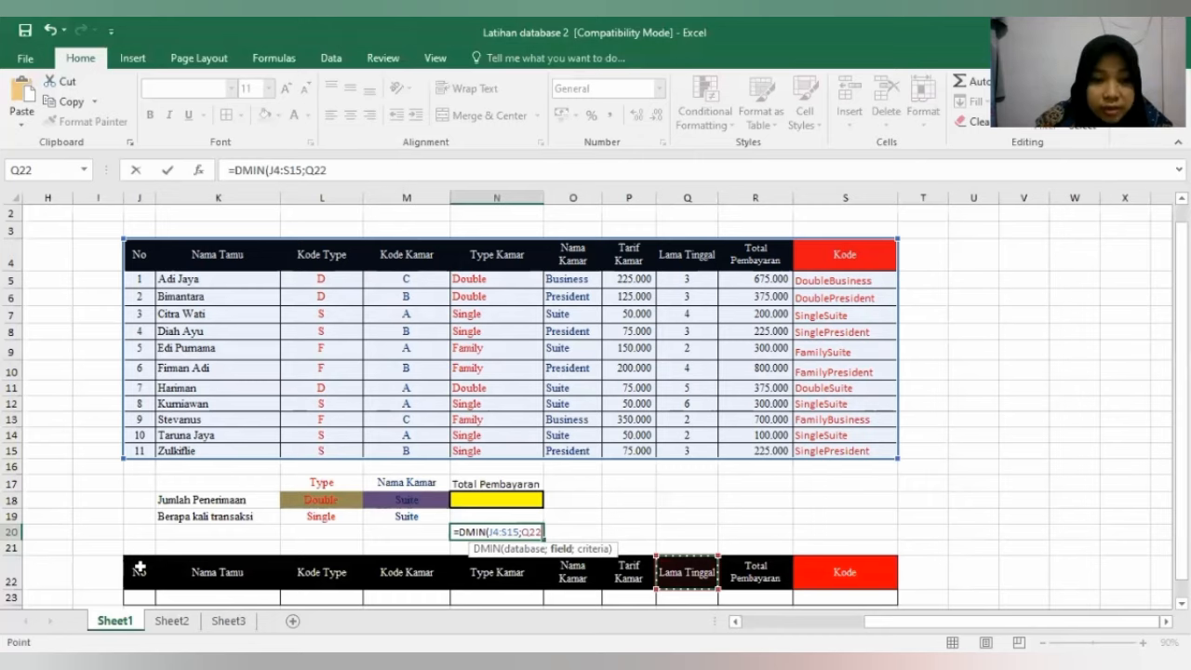
text(;)
drag(140, 567, 817, 597)
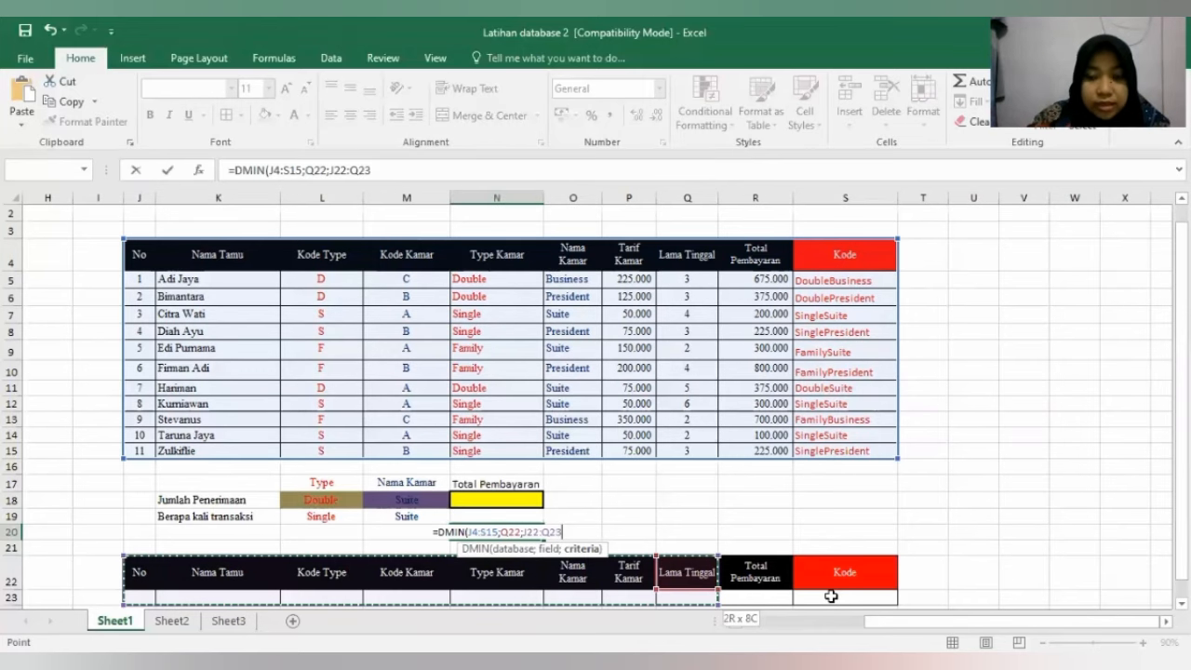
key(Return)
key(Up)
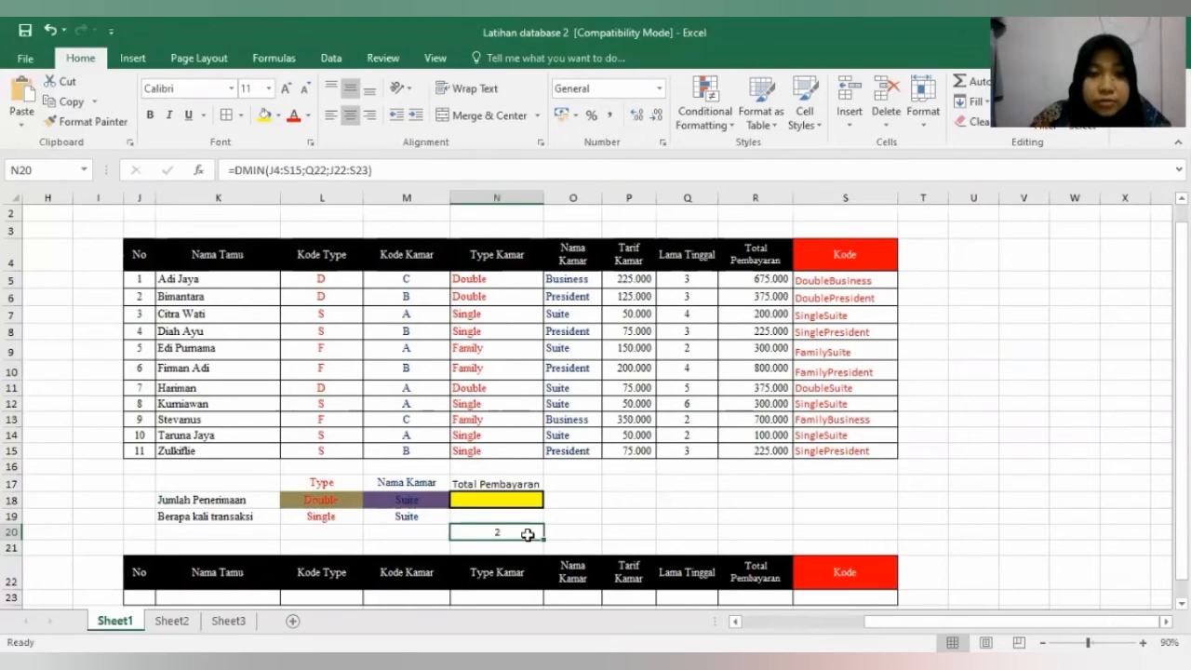
Clear the DMIN formula from N20
key(Delete)
click(391, 532)
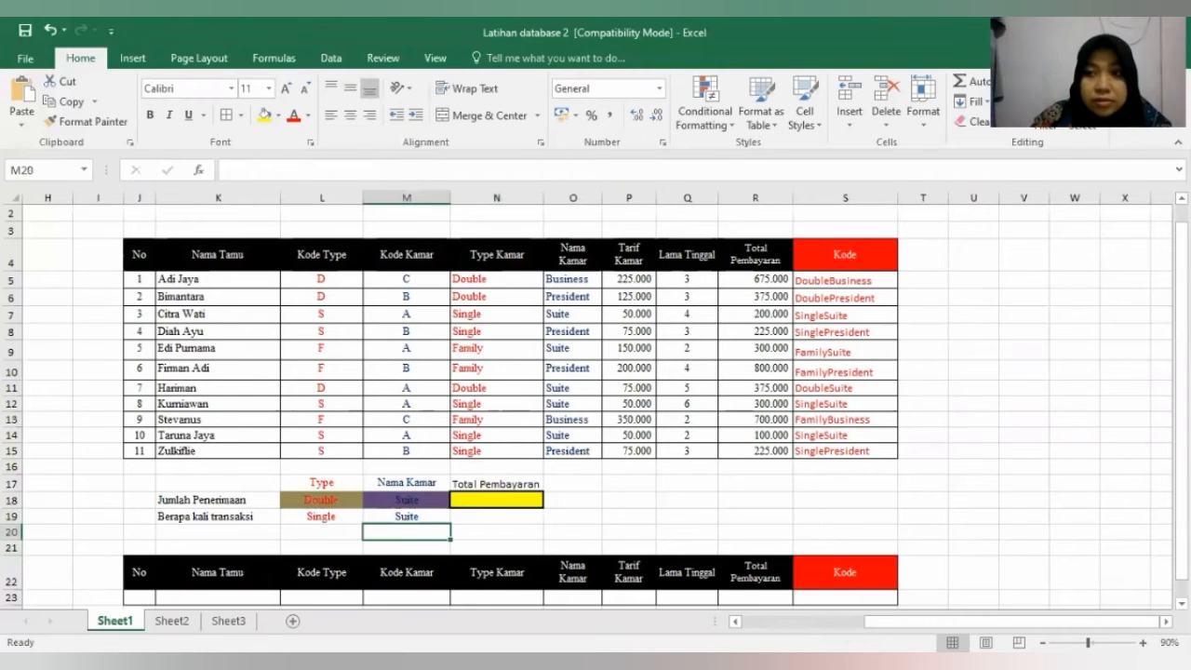
scroll(596, 419, up, 1)
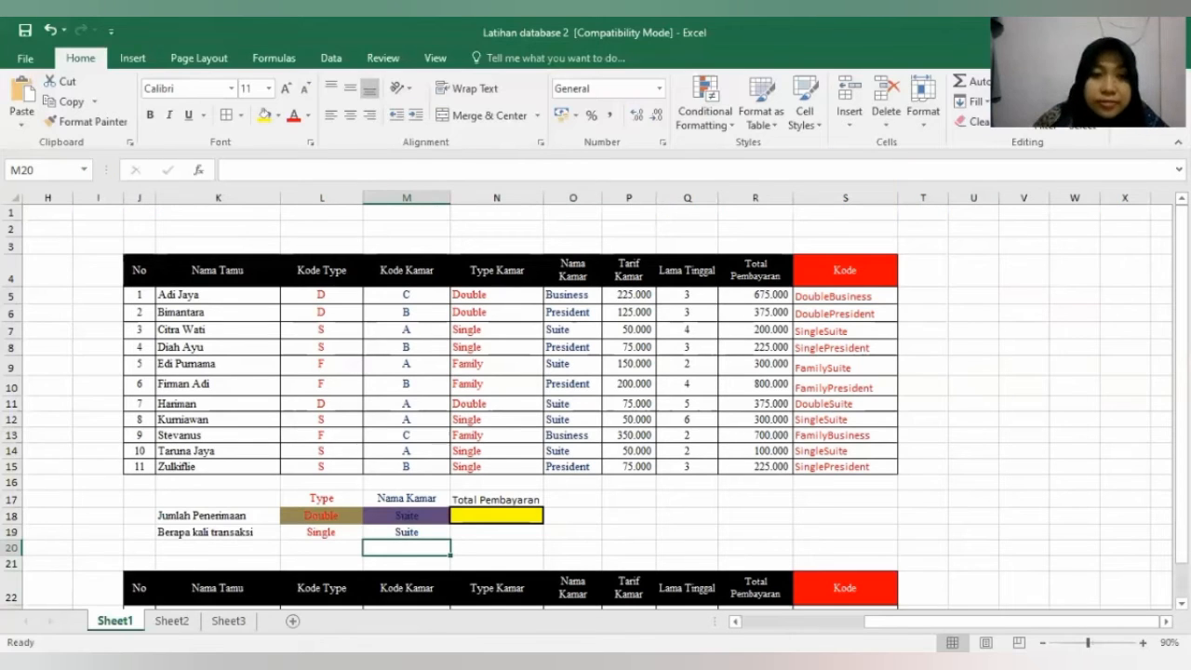
click(450, 233)
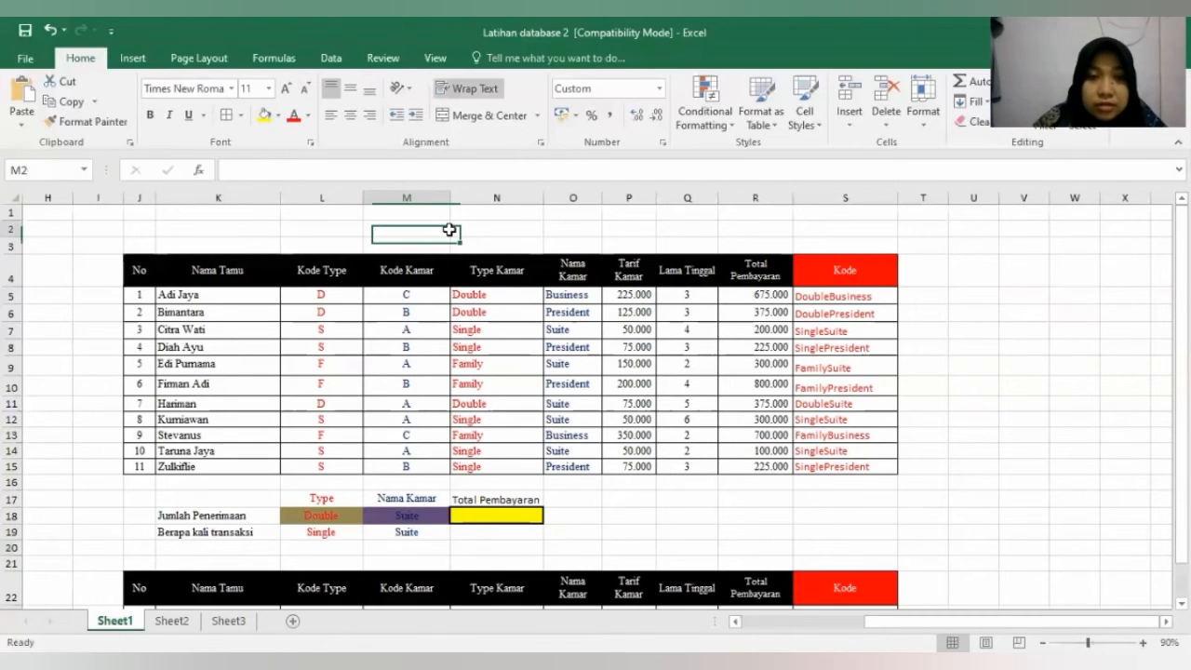
click(168, 232)
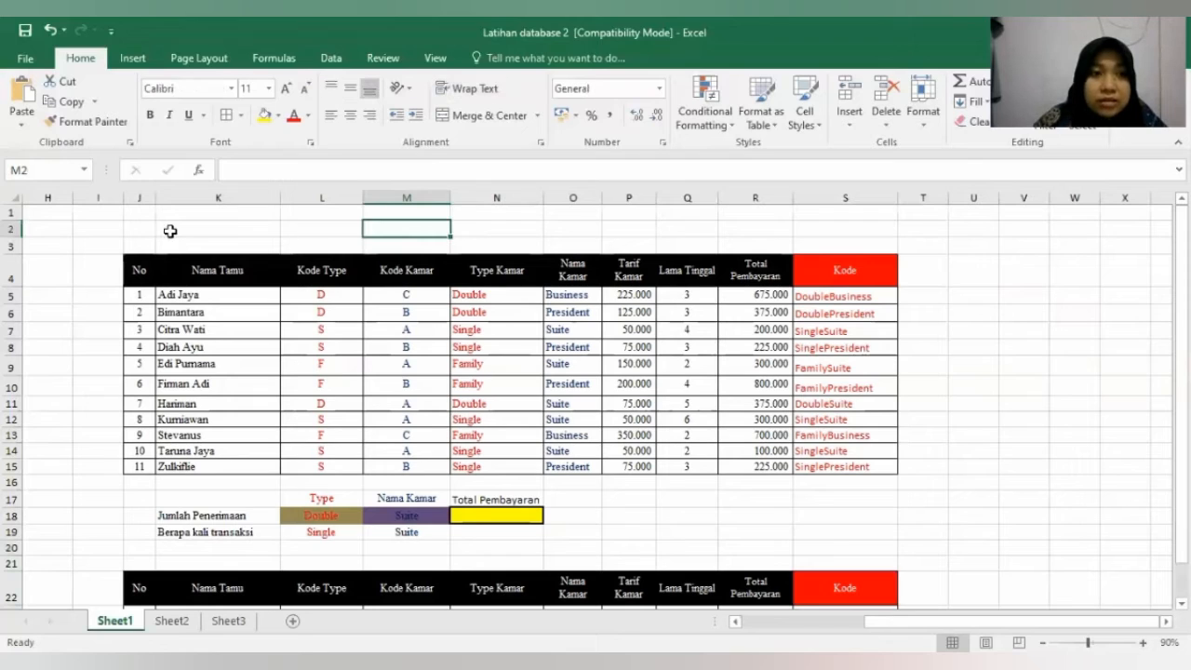
click(130, 227)
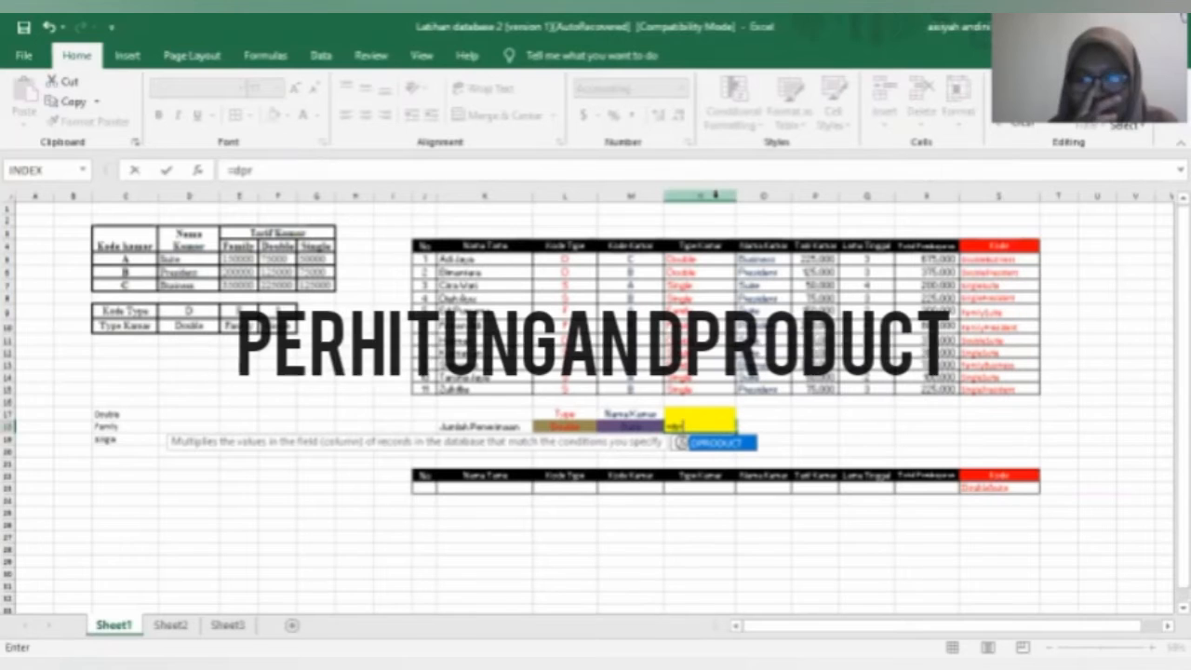
key(BackSpace)
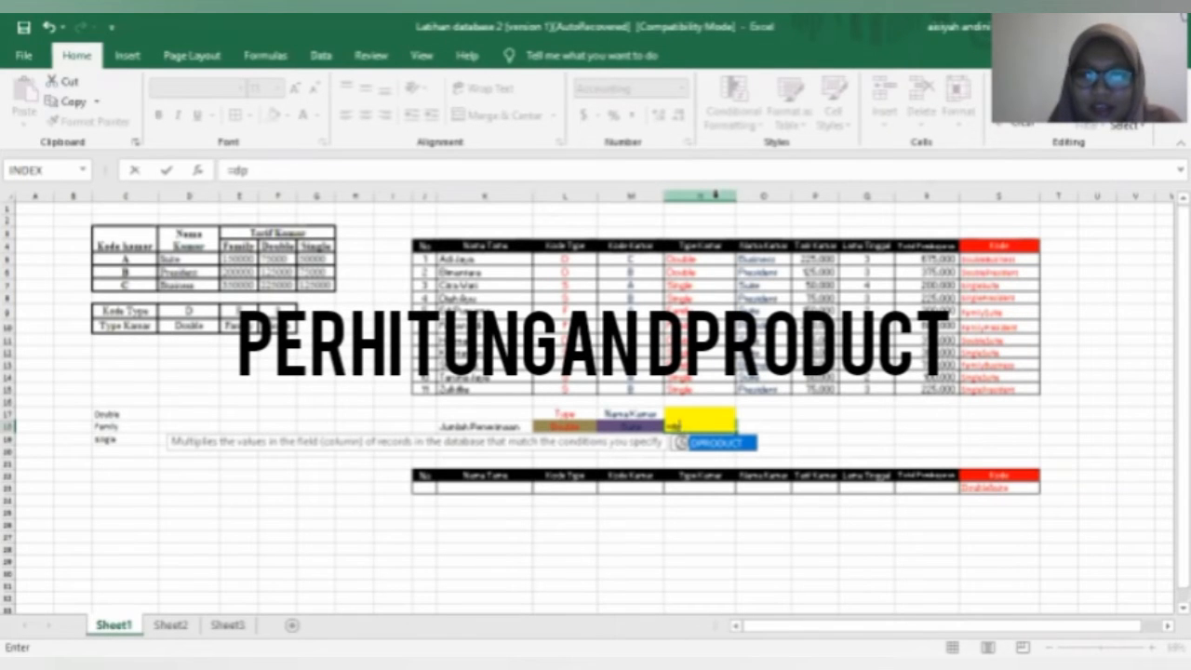
key(BackSpace)
key(BackSpace)
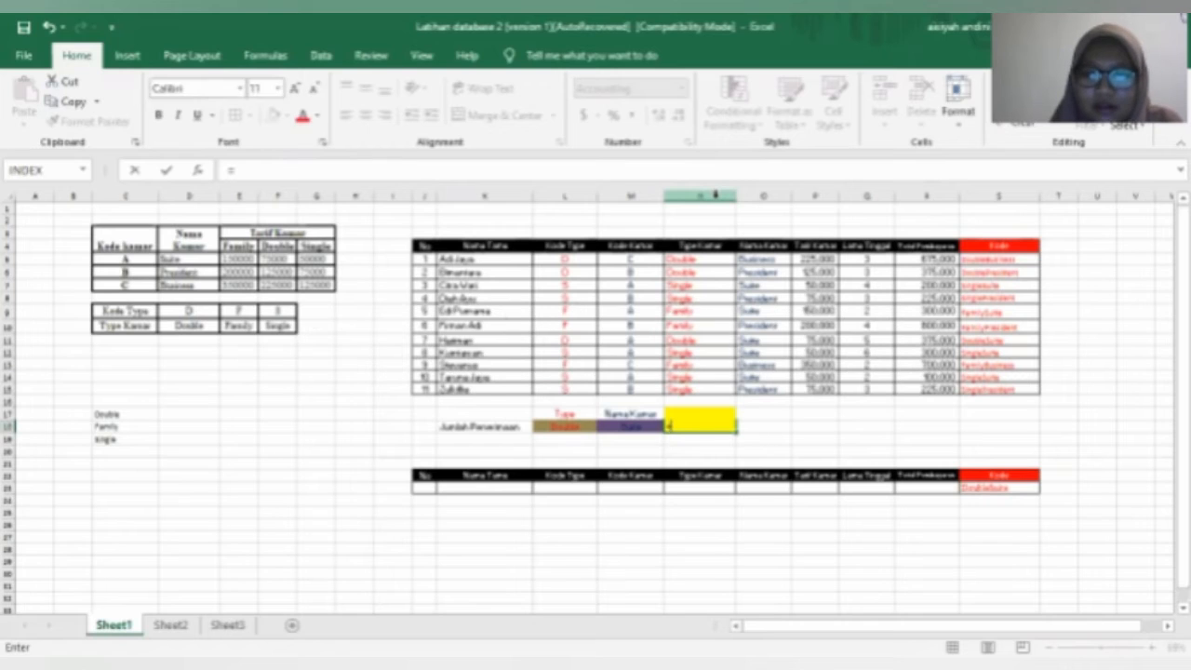
text(dproduct)
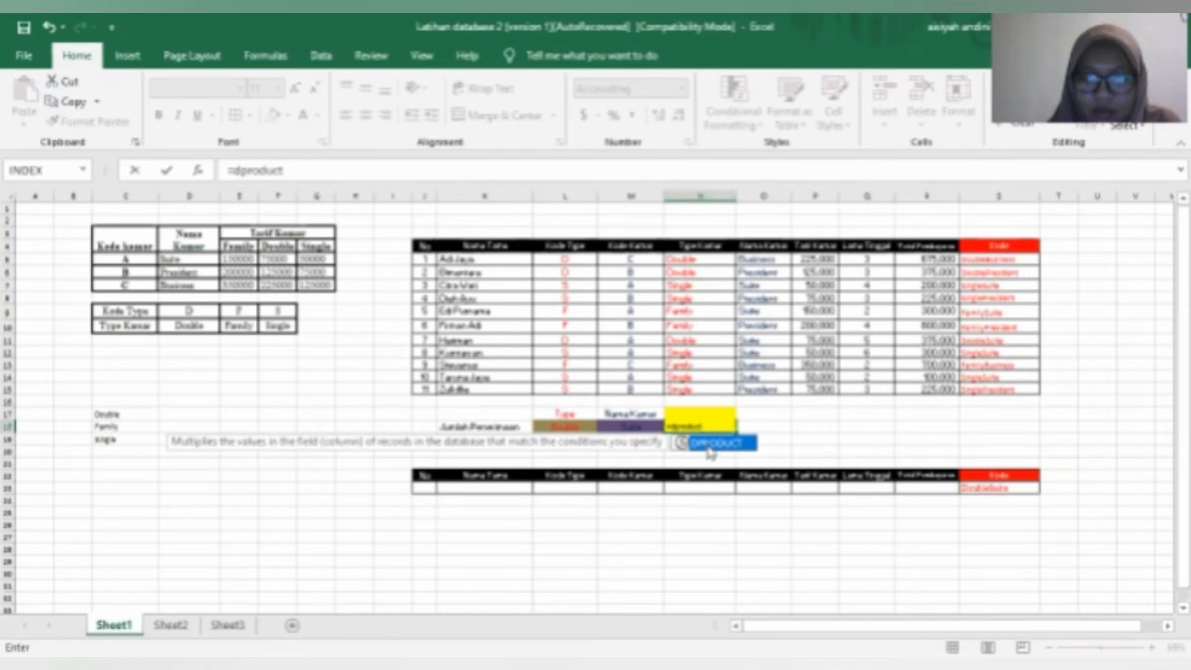
double_click(709, 444)
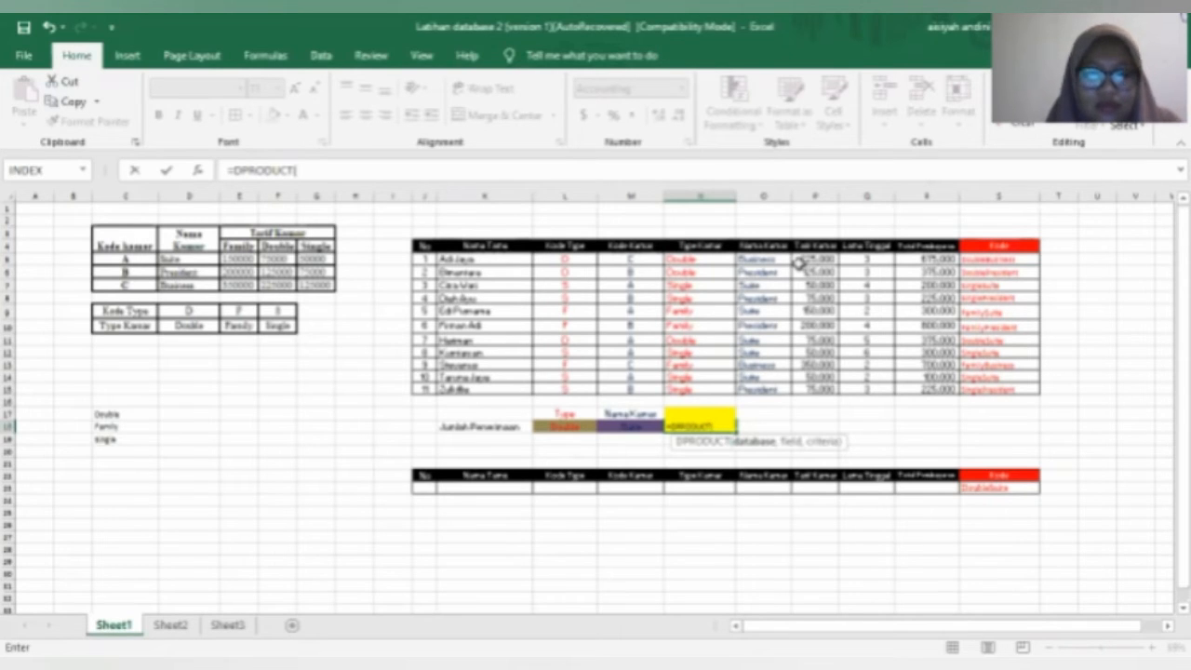
key(Escape)
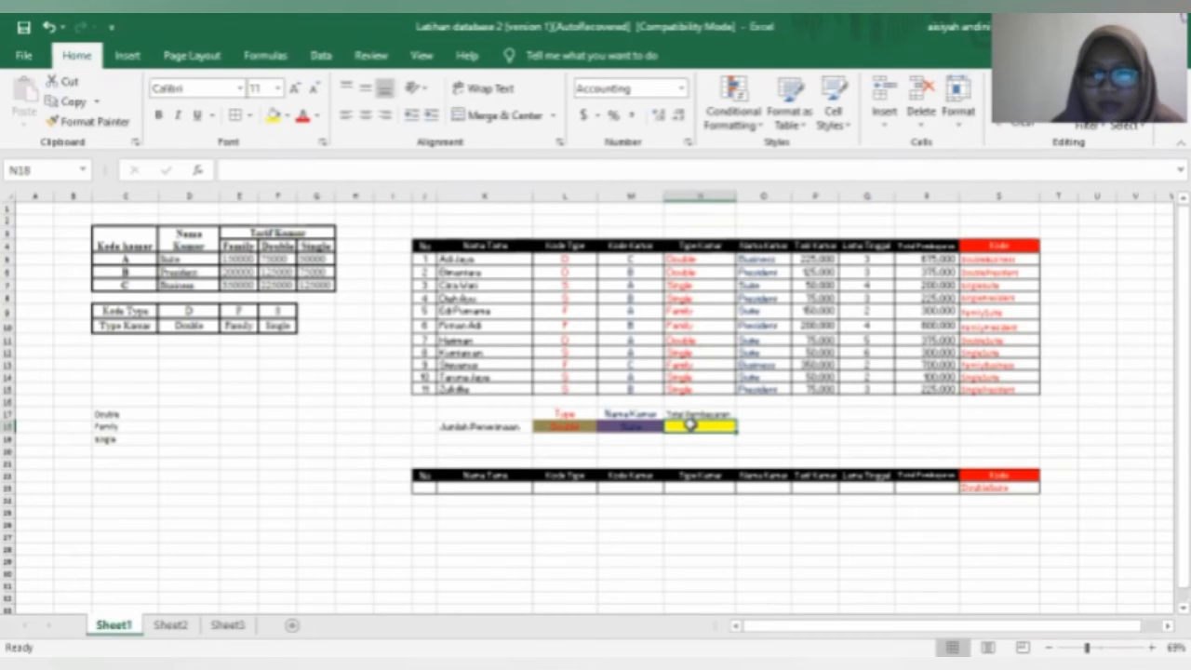
Start a DPRODUCT formula in the yellow Total Pembayaran cell N18 with the guest table J4:S15 as the database
text(=)
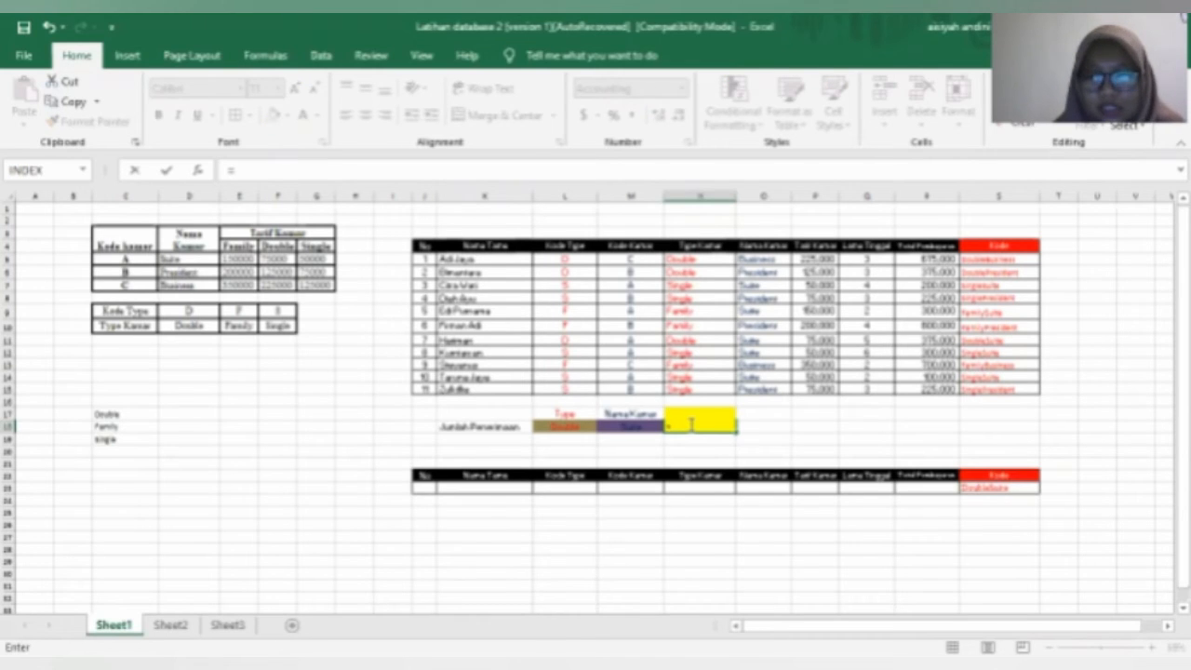
text(dpr)
double_click(720, 450)
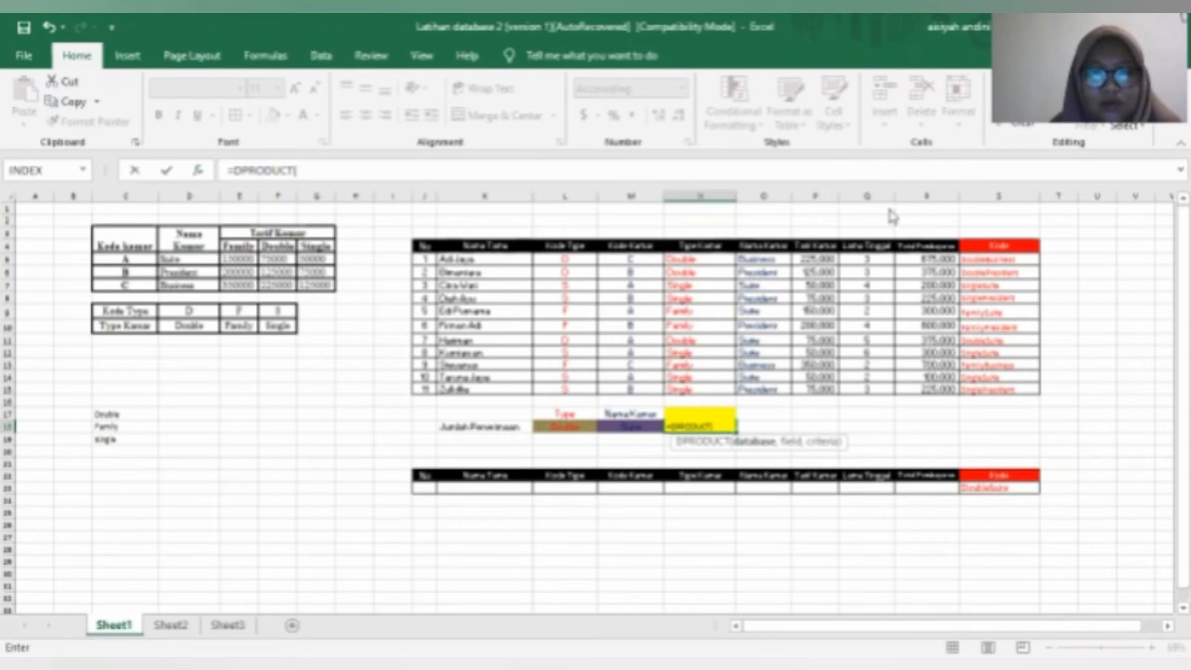
key(ctrl+a)
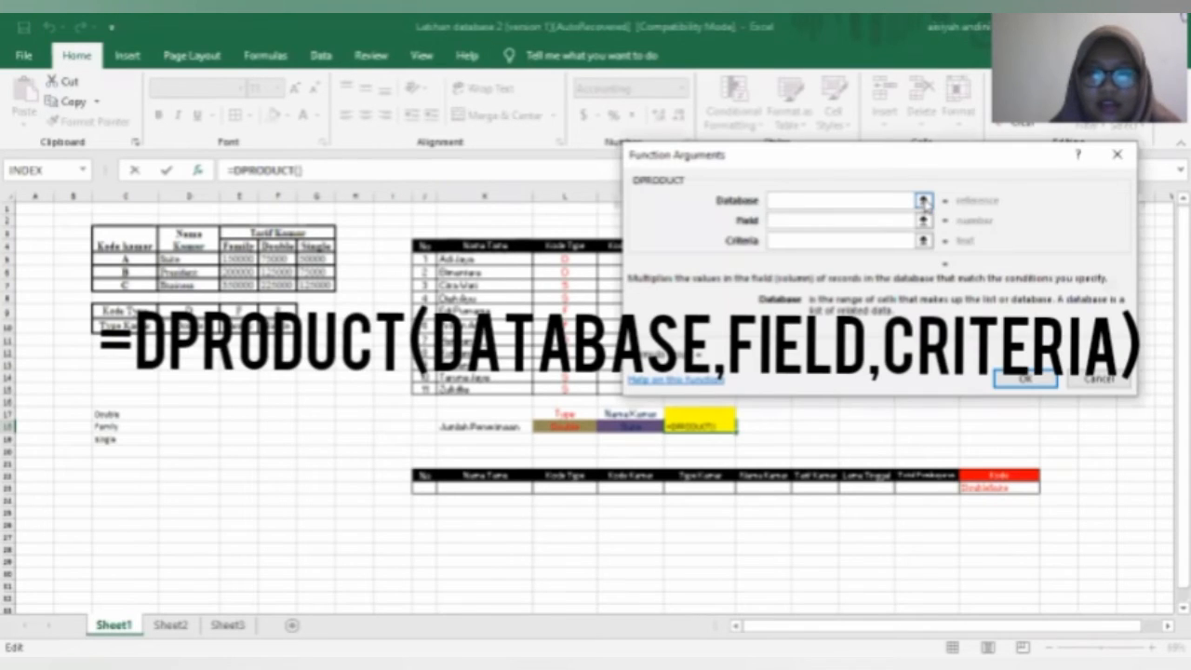
click(924, 202)
click(425, 245)
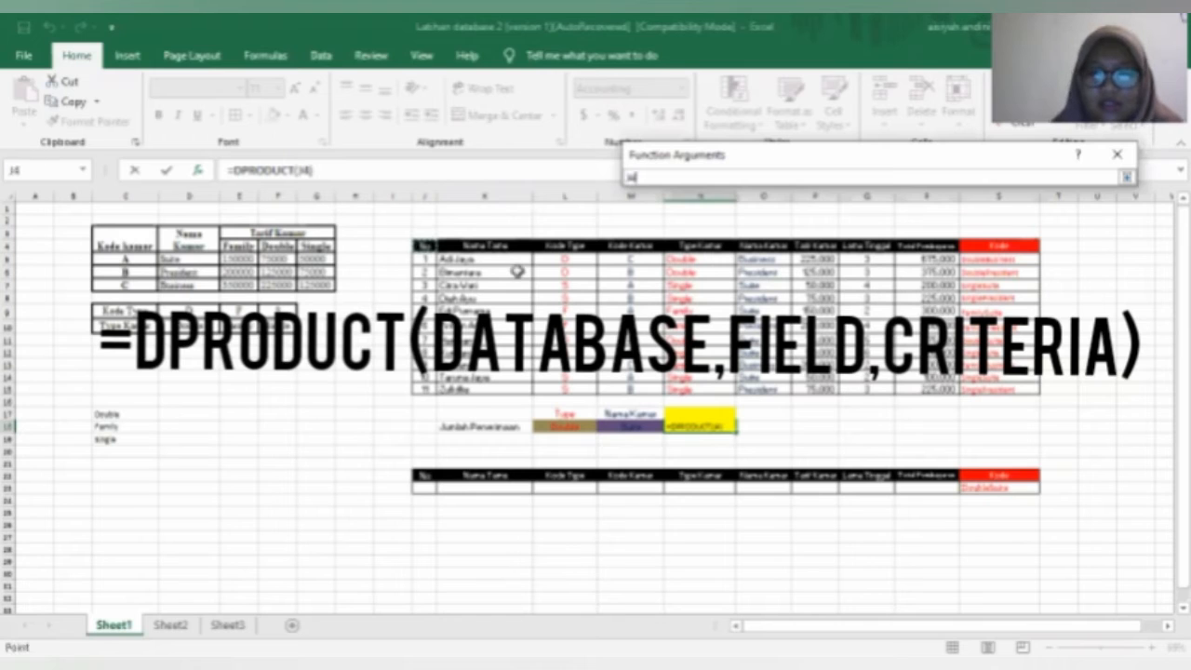
drag(424, 246, 998, 389)
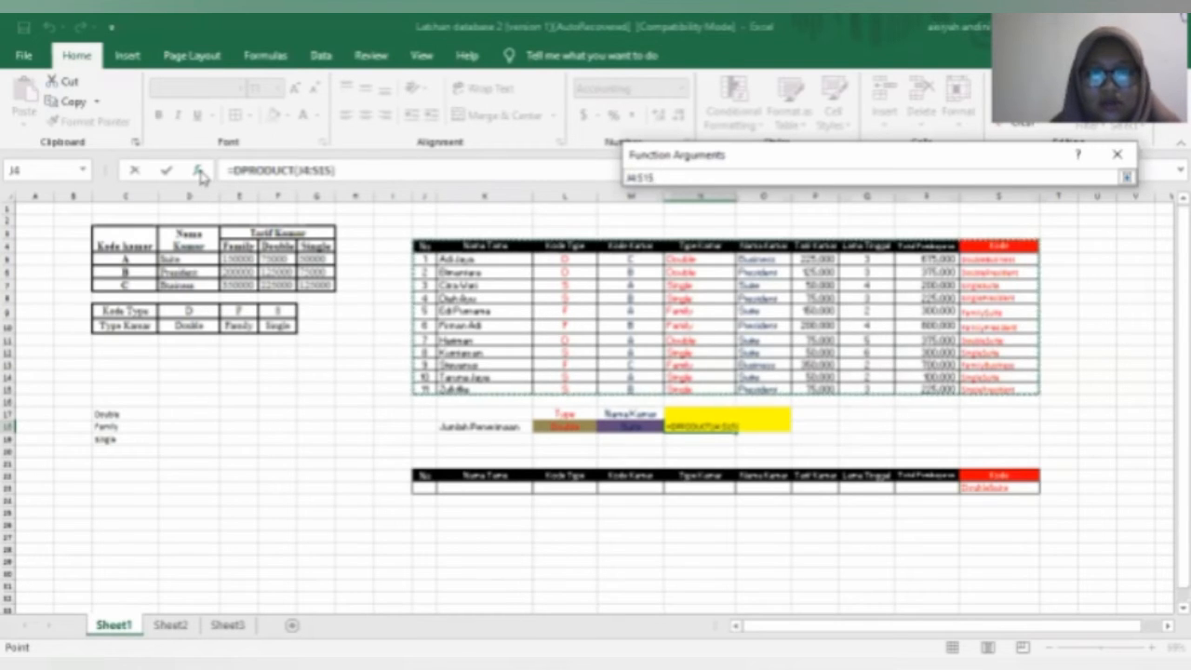
click(1127, 178)
Complete the DPRODUCT formula with the Total Pembayaran header R4 as the field and J22:S23 as the criteria
click(809, 222)
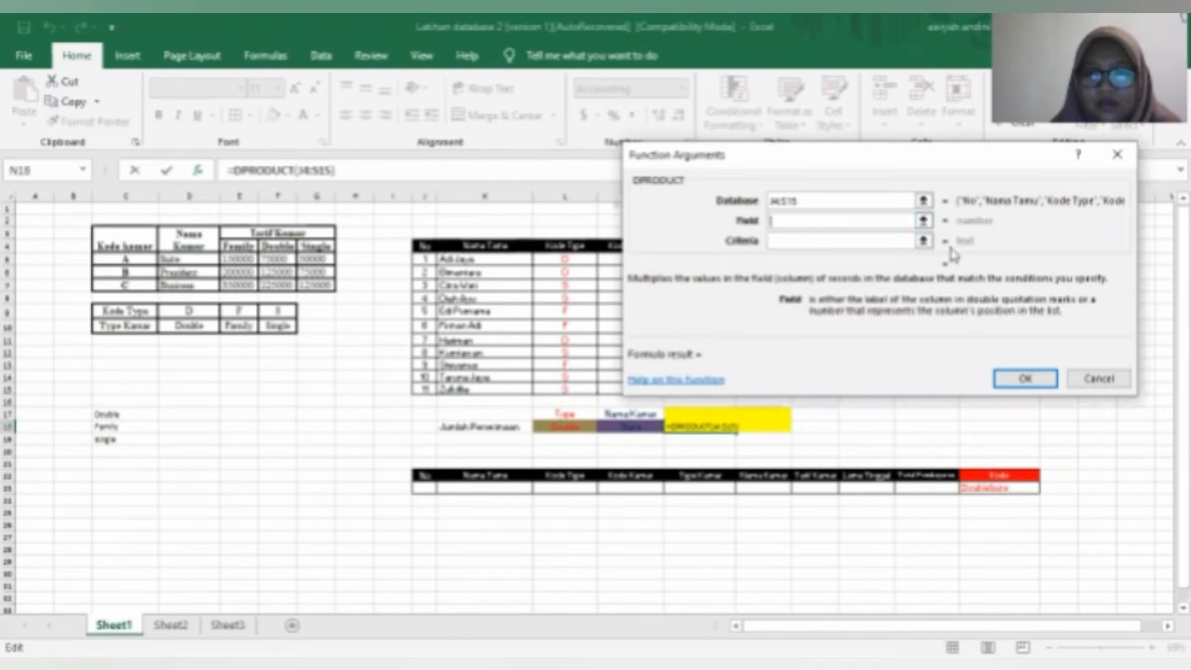
click(924, 221)
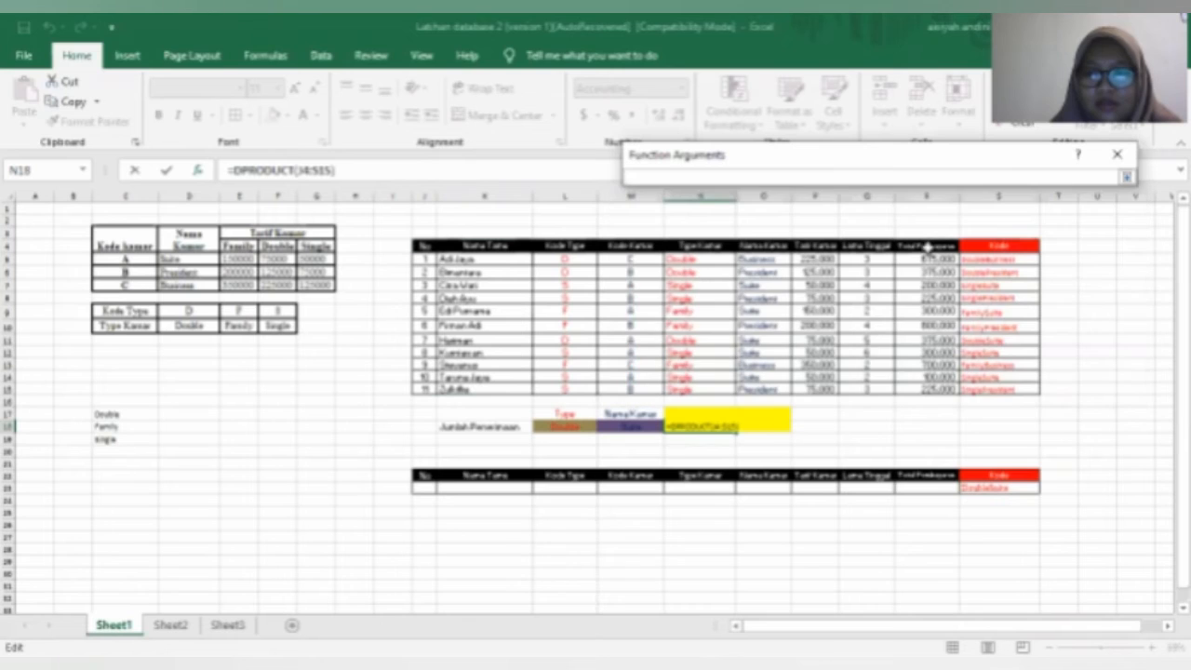
click(928, 247)
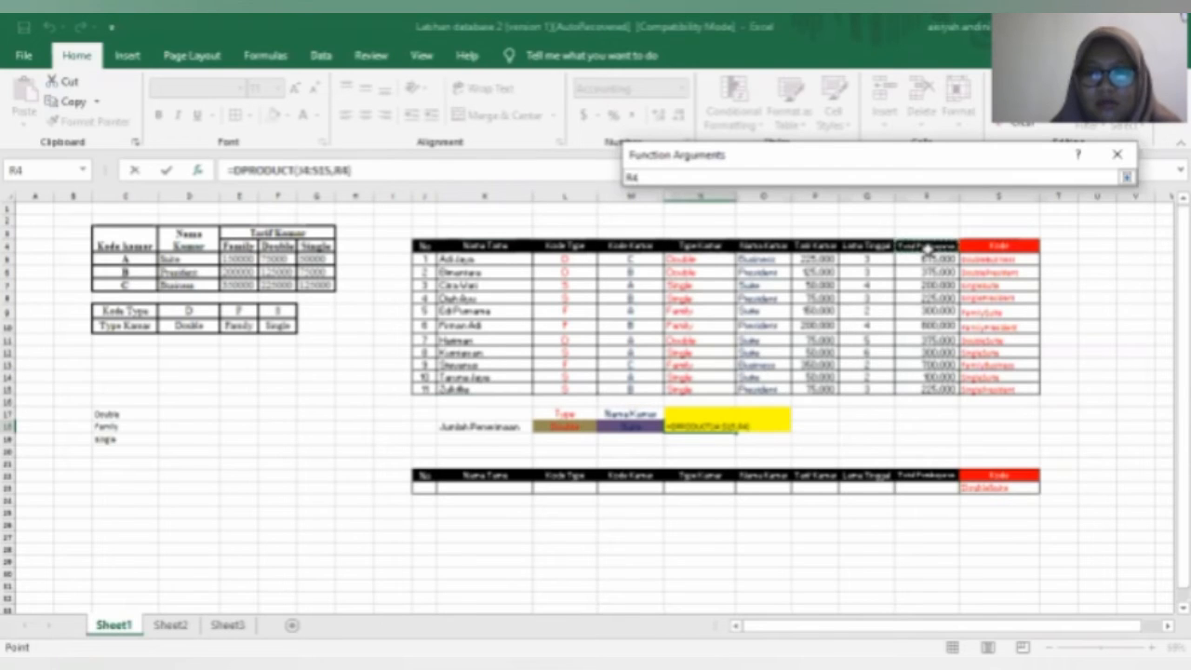
click(1117, 177)
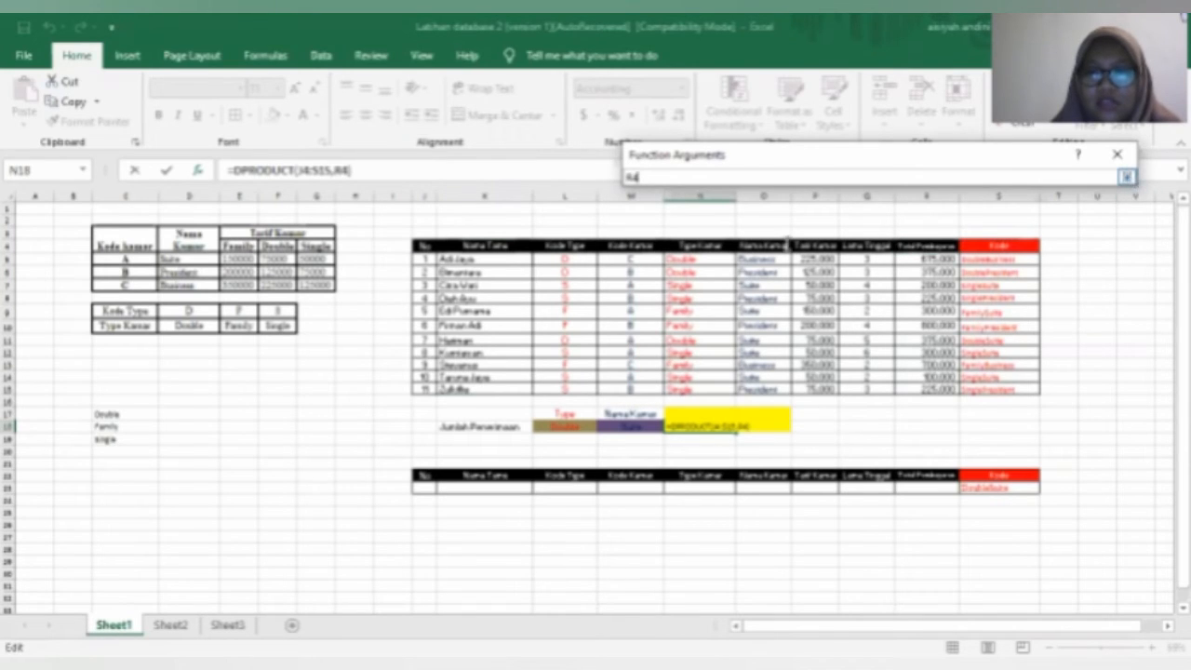
click(875, 241)
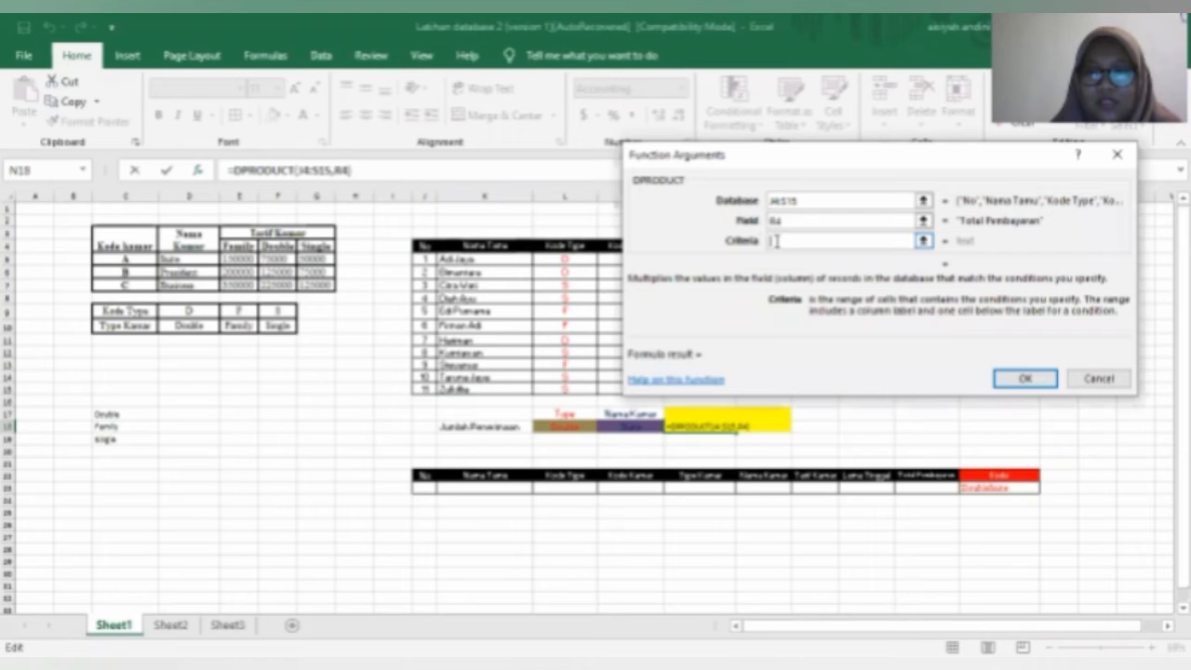
click(923, 241)
click(430, 477)
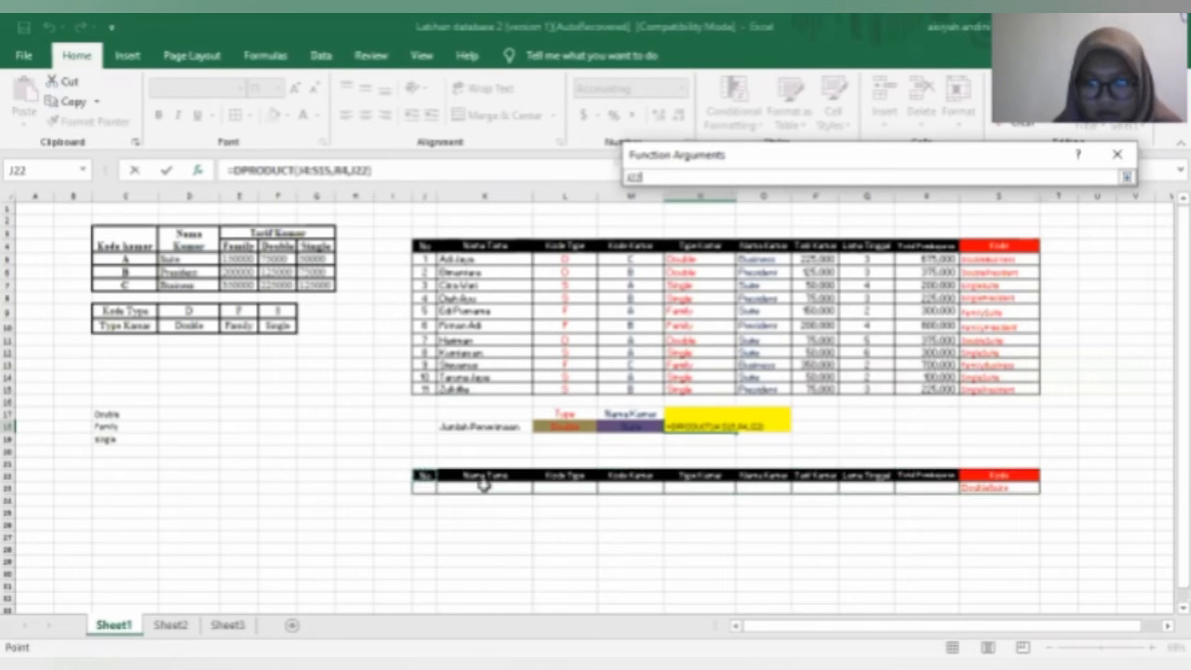
shift+click(999, 487)
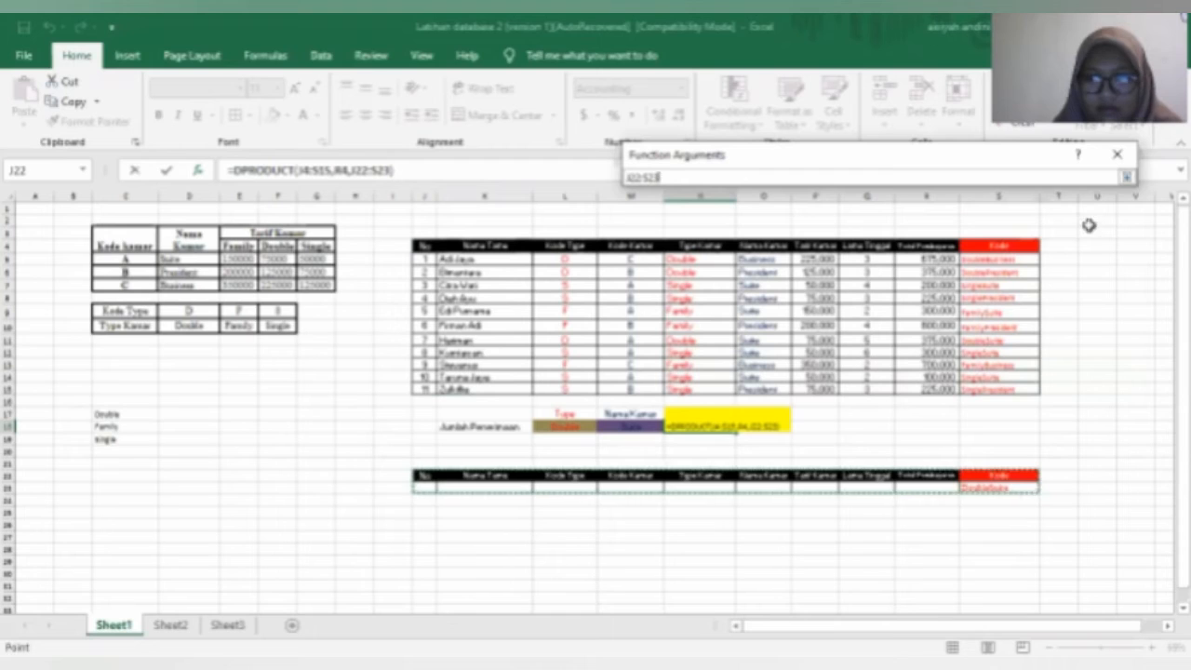
click(1127, 177)
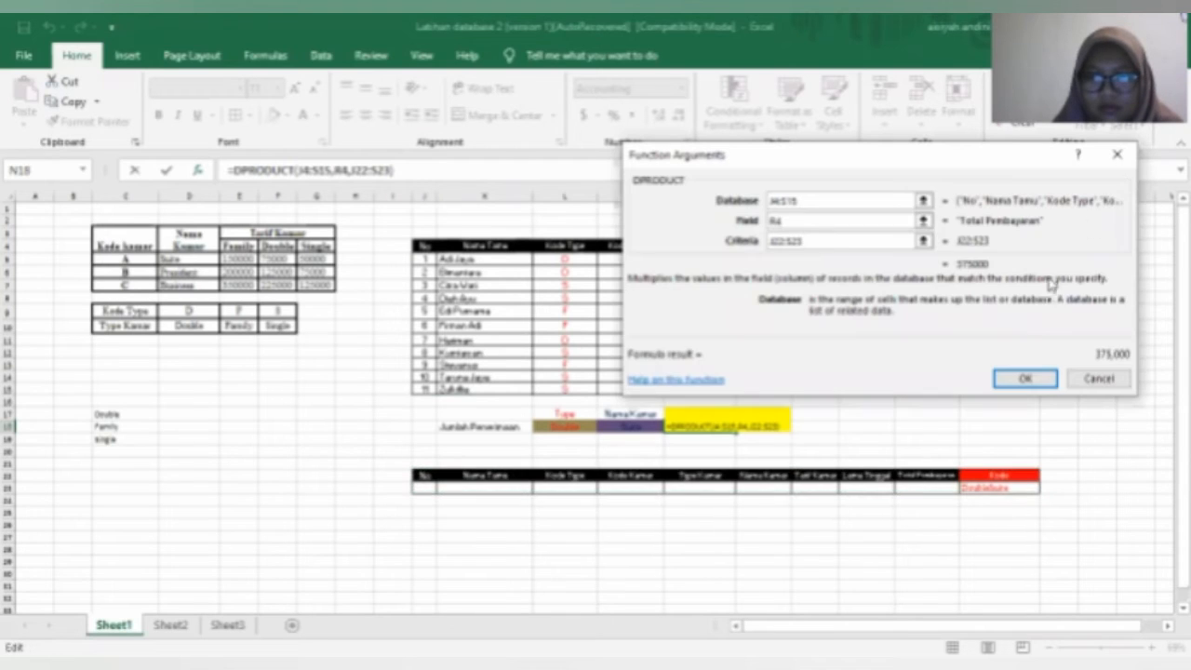
click(1015, 379)
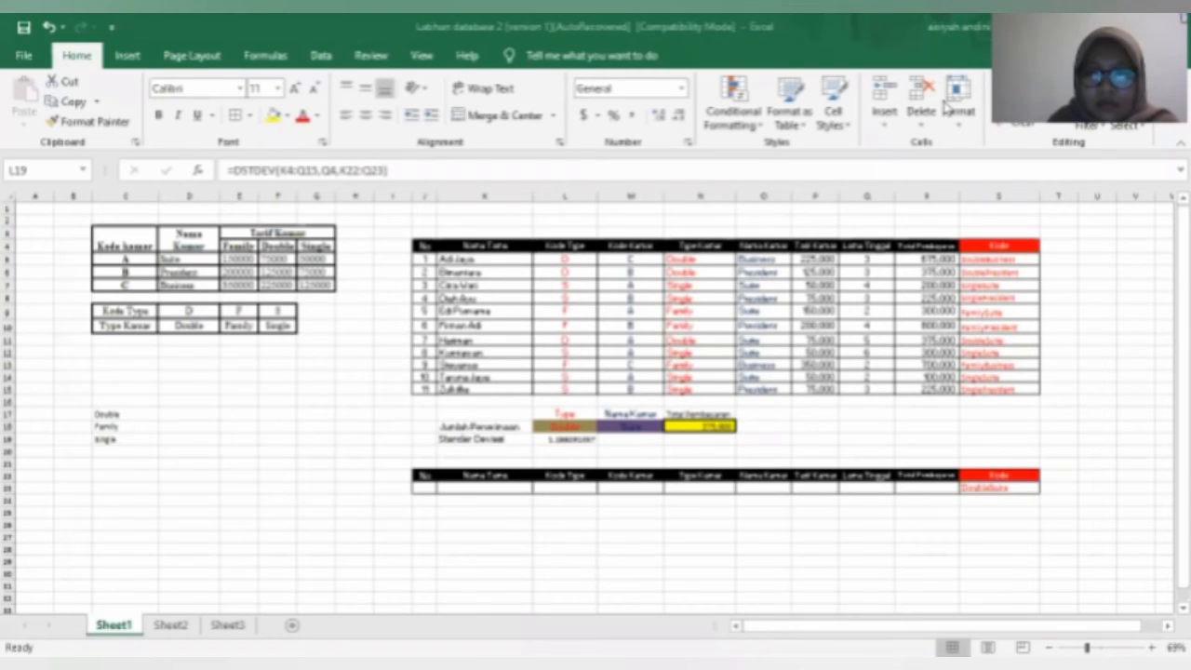
Clear the DSTDEV formula from the Standar Deviasi cell L19 and fill the cell with the standard light blue
key(Delete)
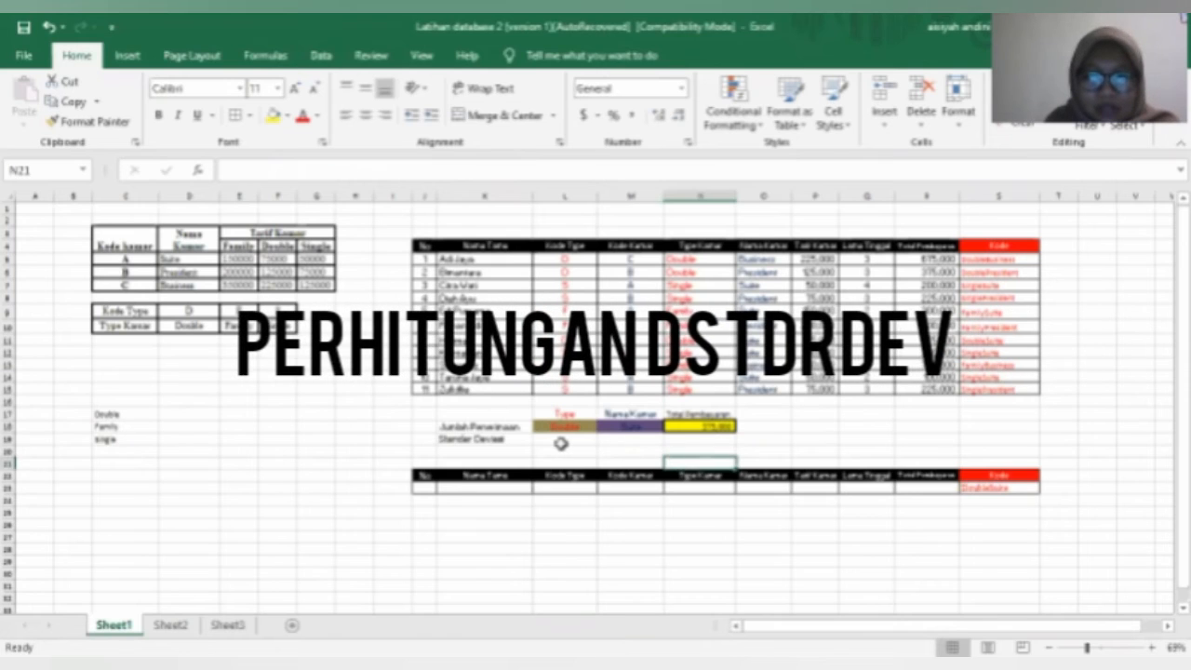
drag(562, 449, 538, 441)
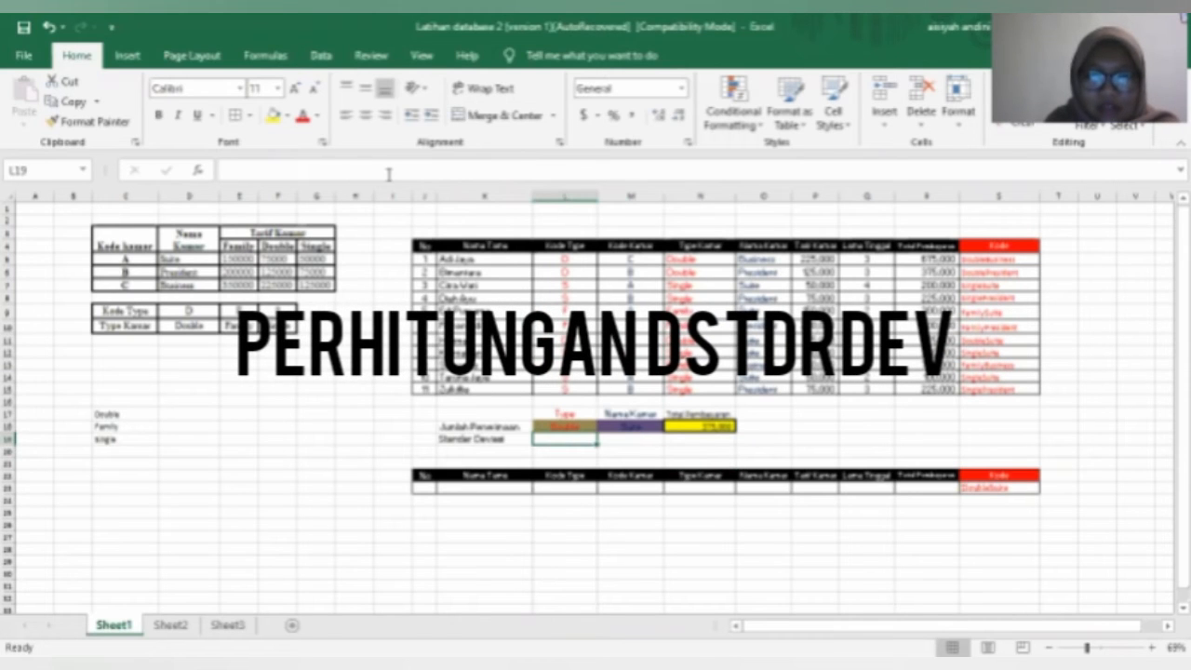
click(287, 116)
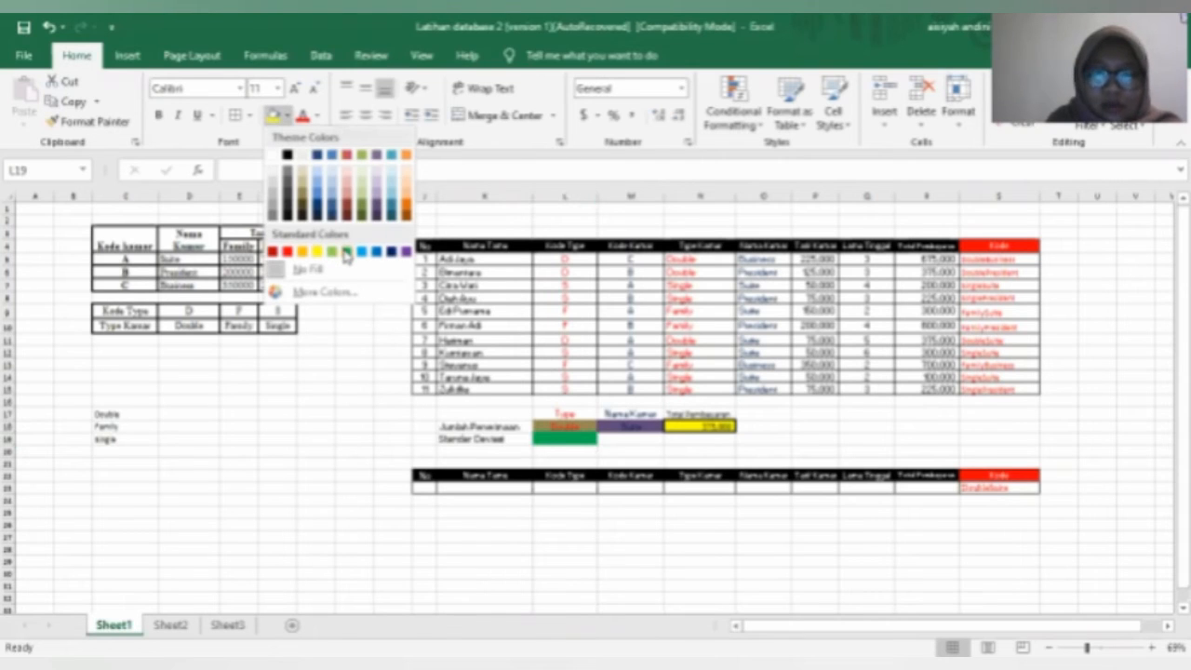
click(346, 254)
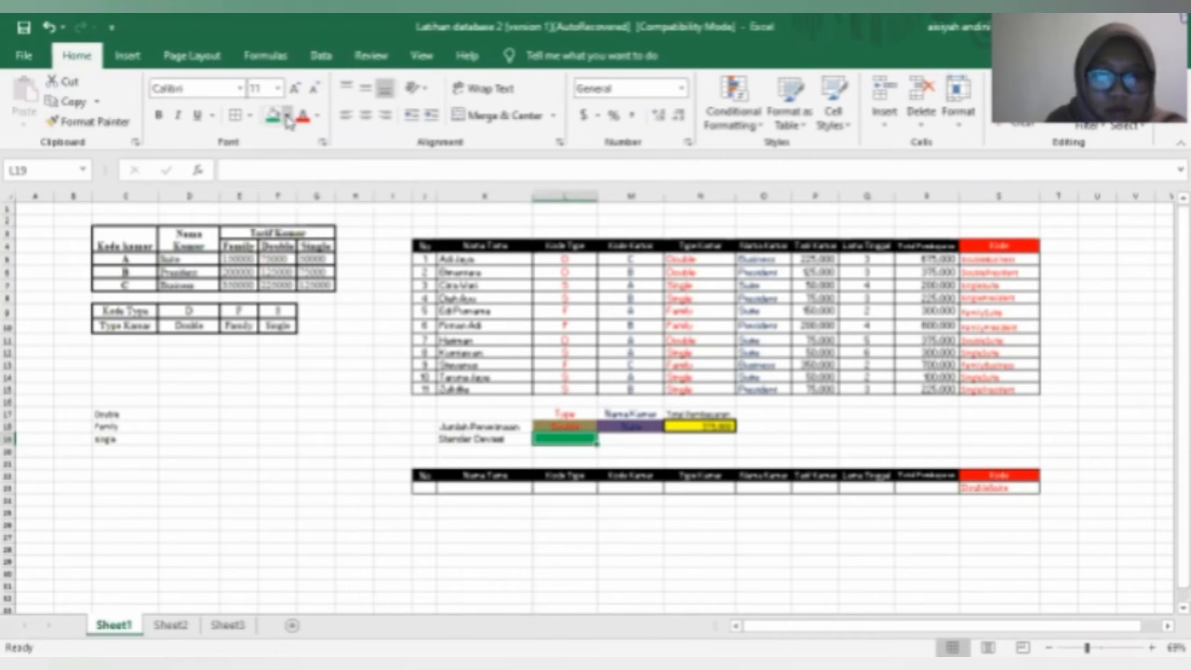
click(287, 117)
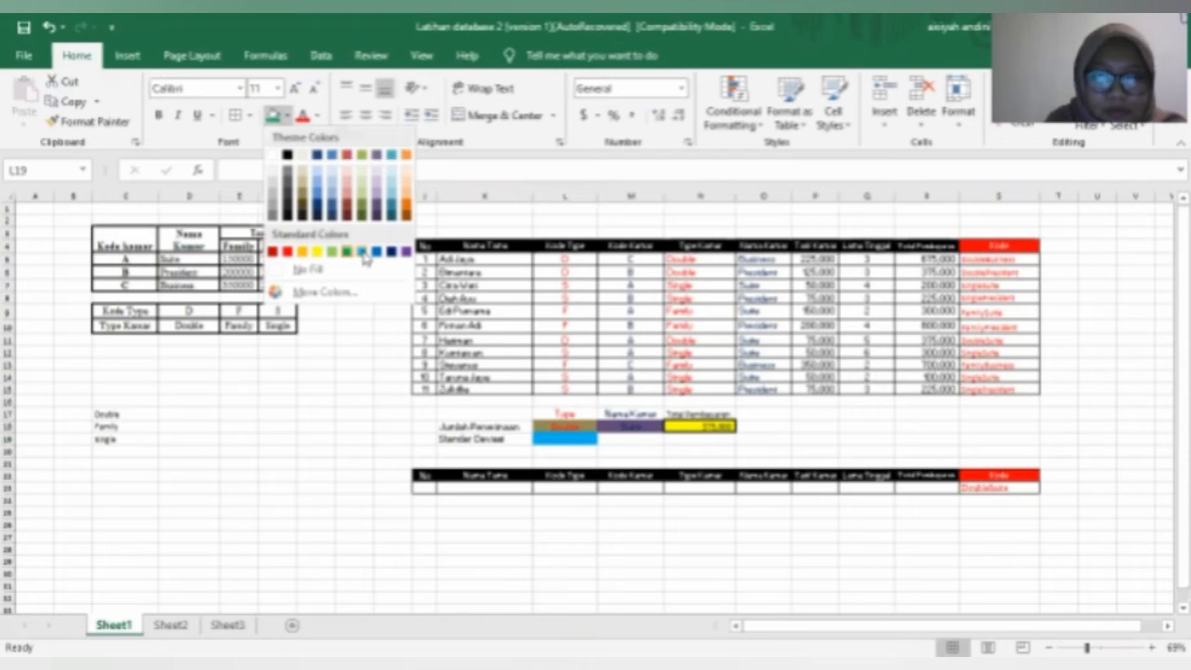
click(363, 253)
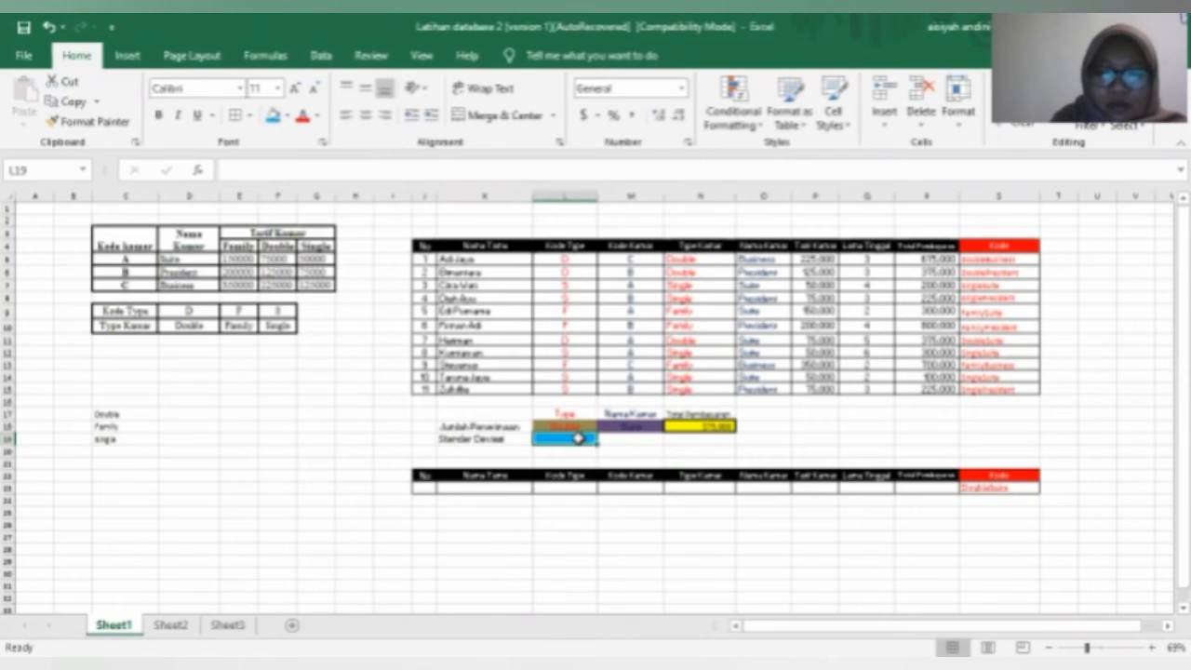
Start a DSTDEV formula in L19 with K4:Q15 of the guest table as the database
text(=)
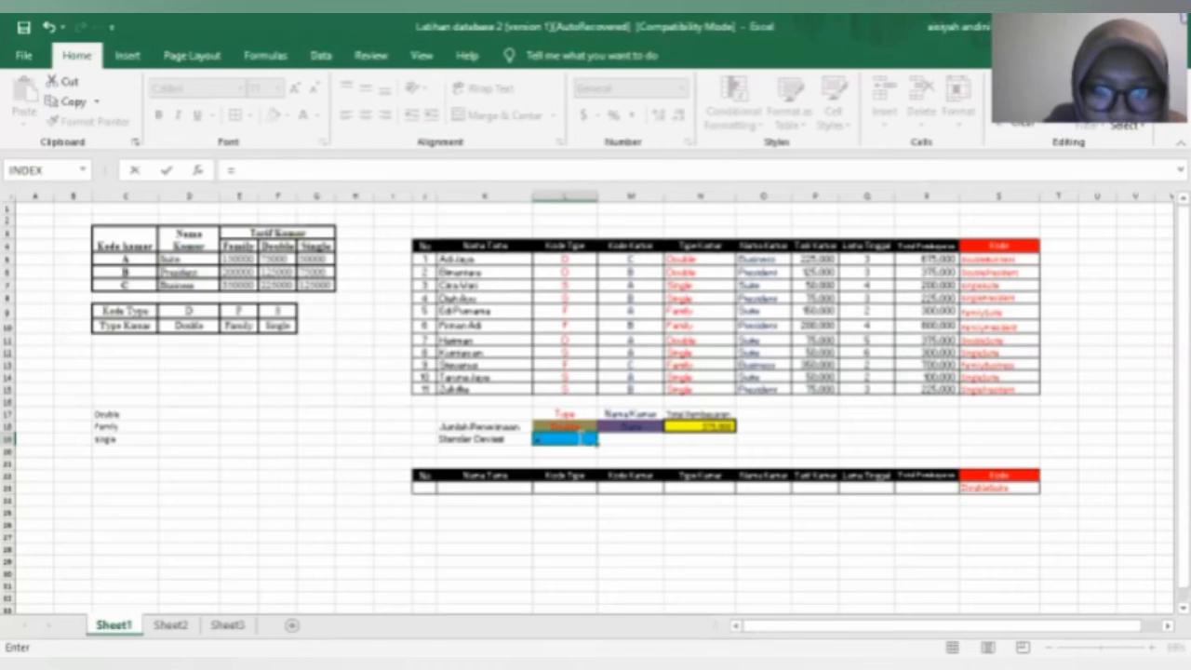
text(ds)
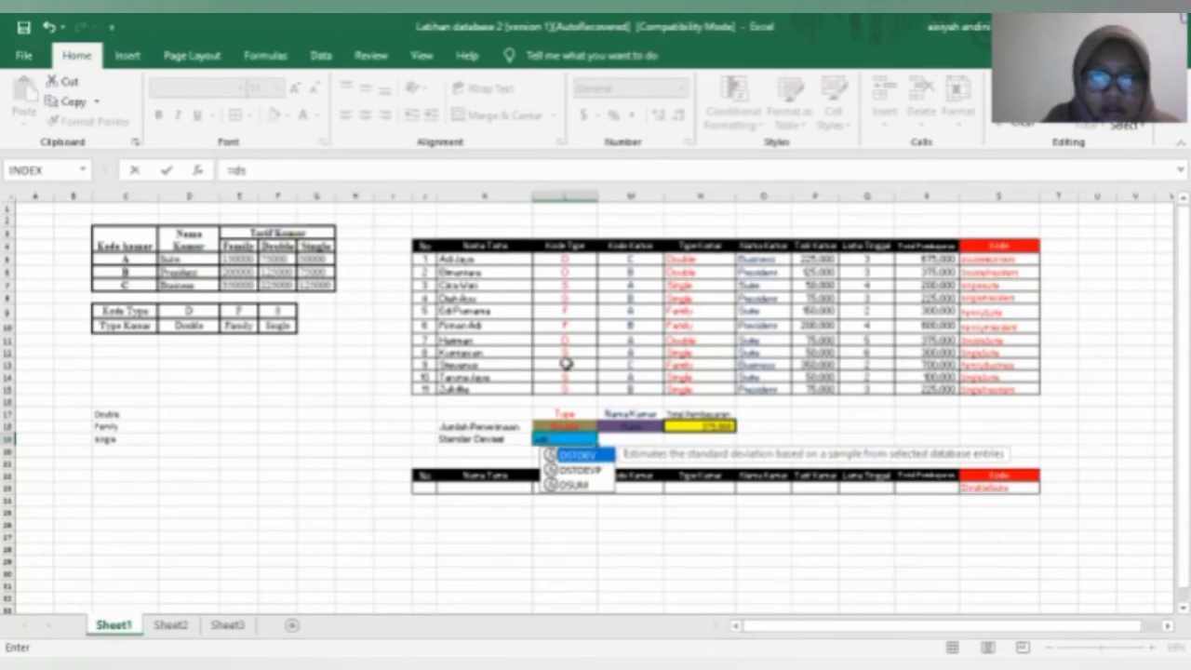
key(Tab)
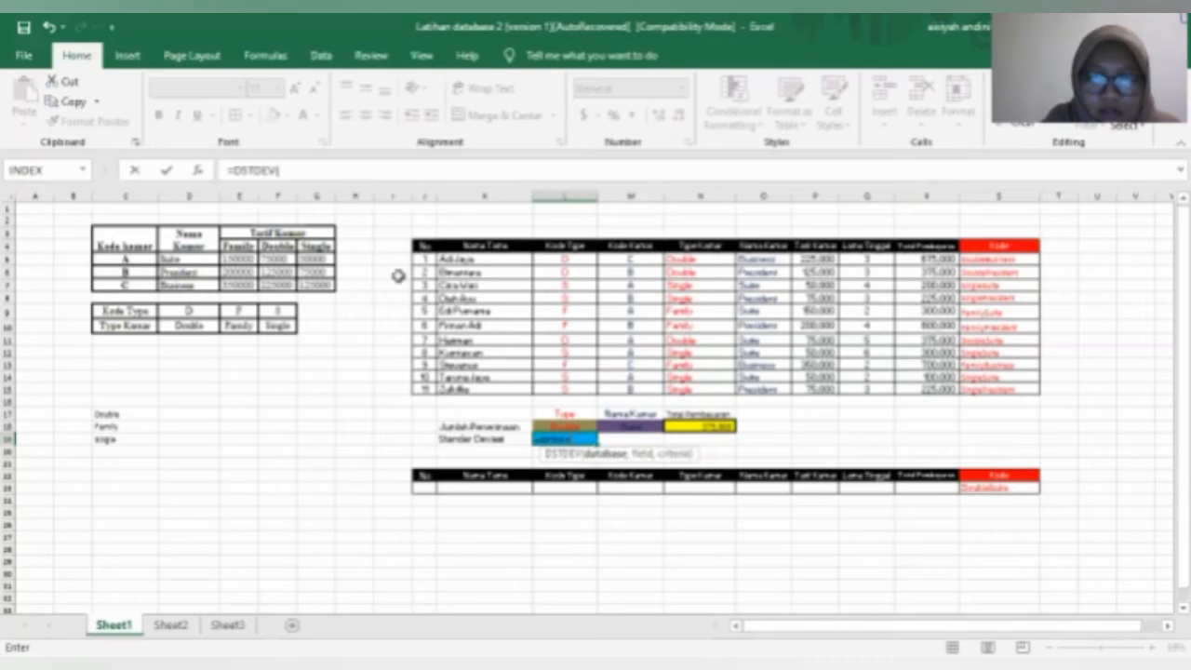
click(198, 170)
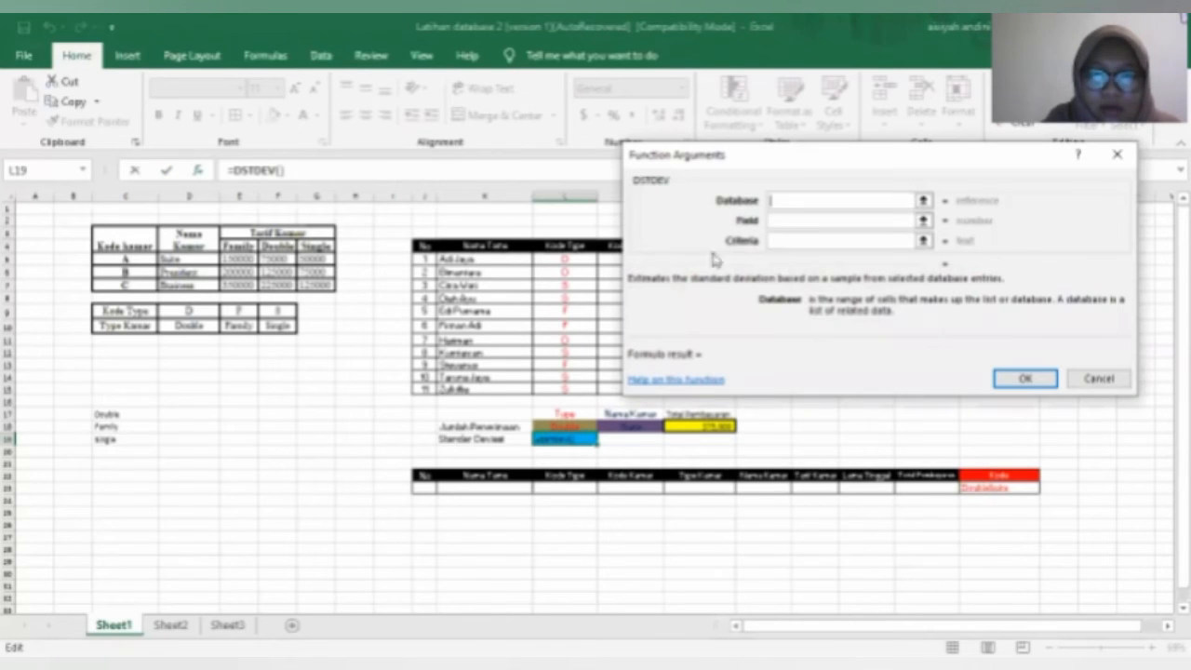
click(923, 200)
click(482, 246)
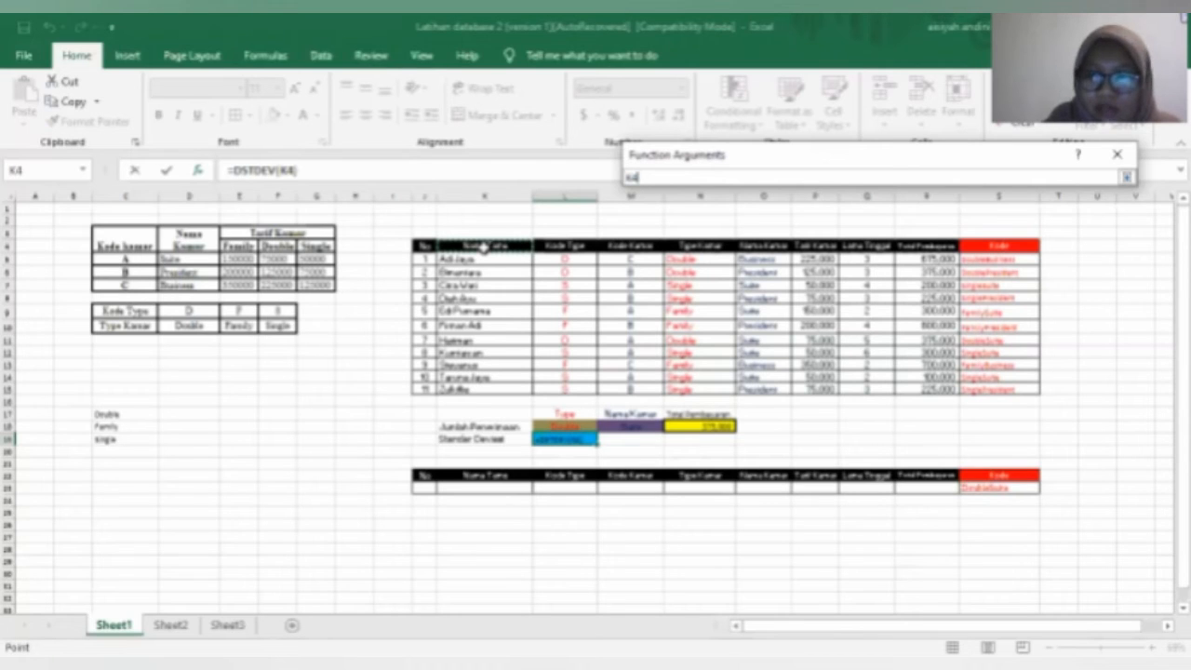
drag(483, 246, 840, 389)
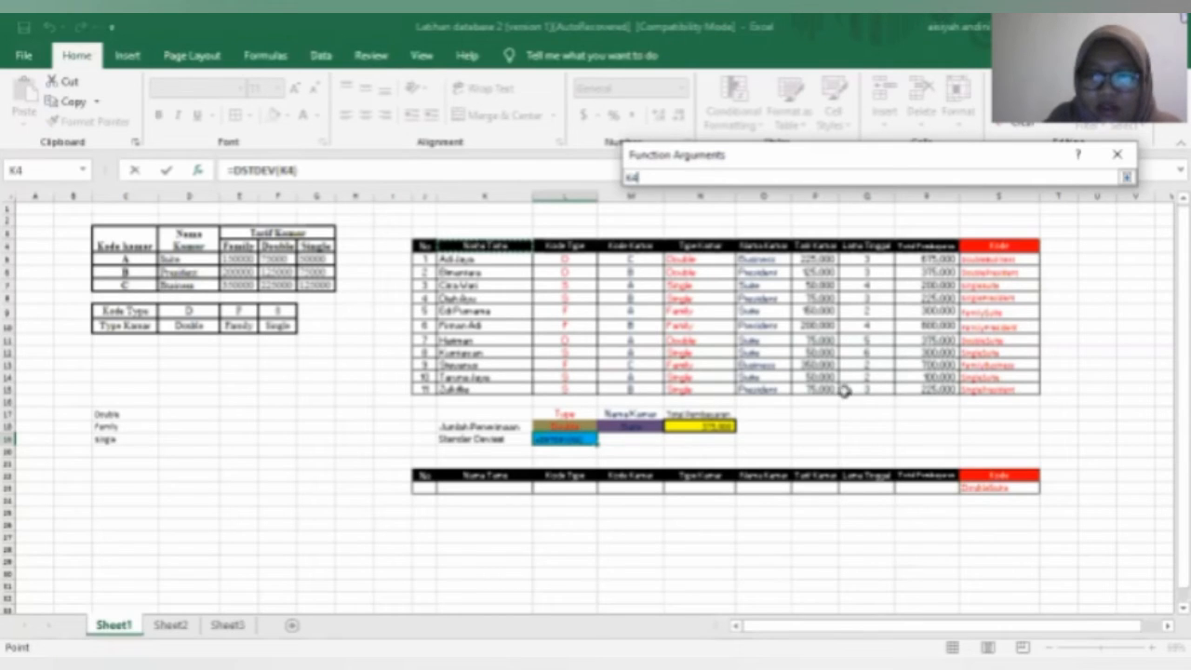
click(1127, 177)
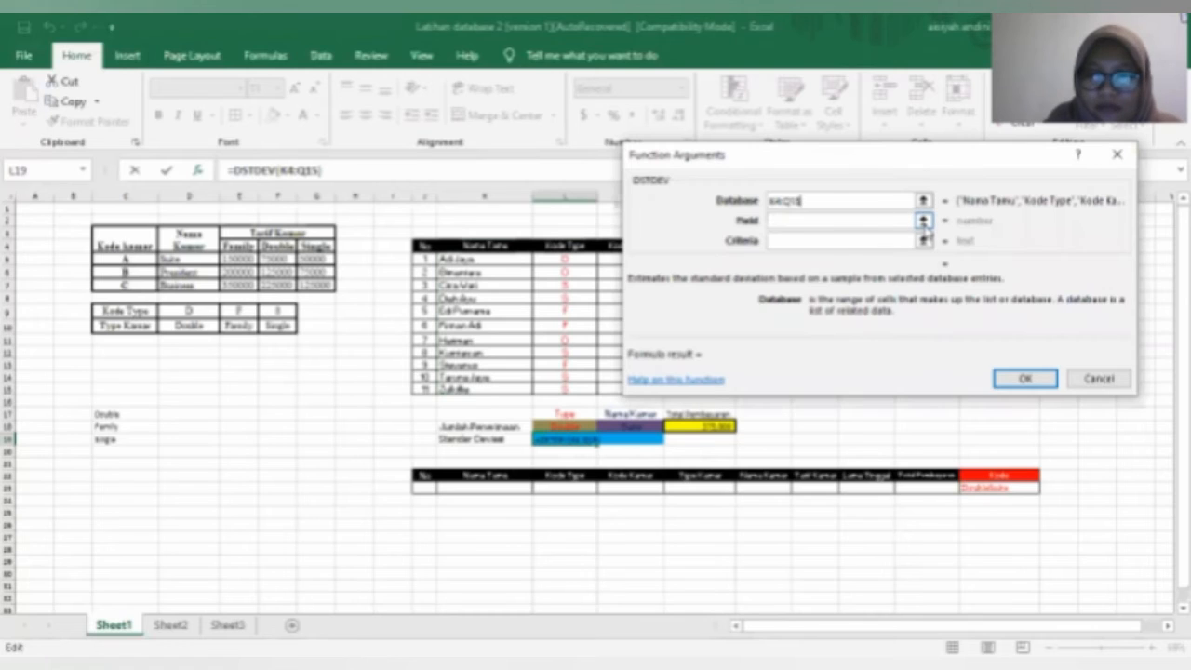
Set the field of the DSTDEV formula to the Lama Tinggal header in Q4
click(923, 220)
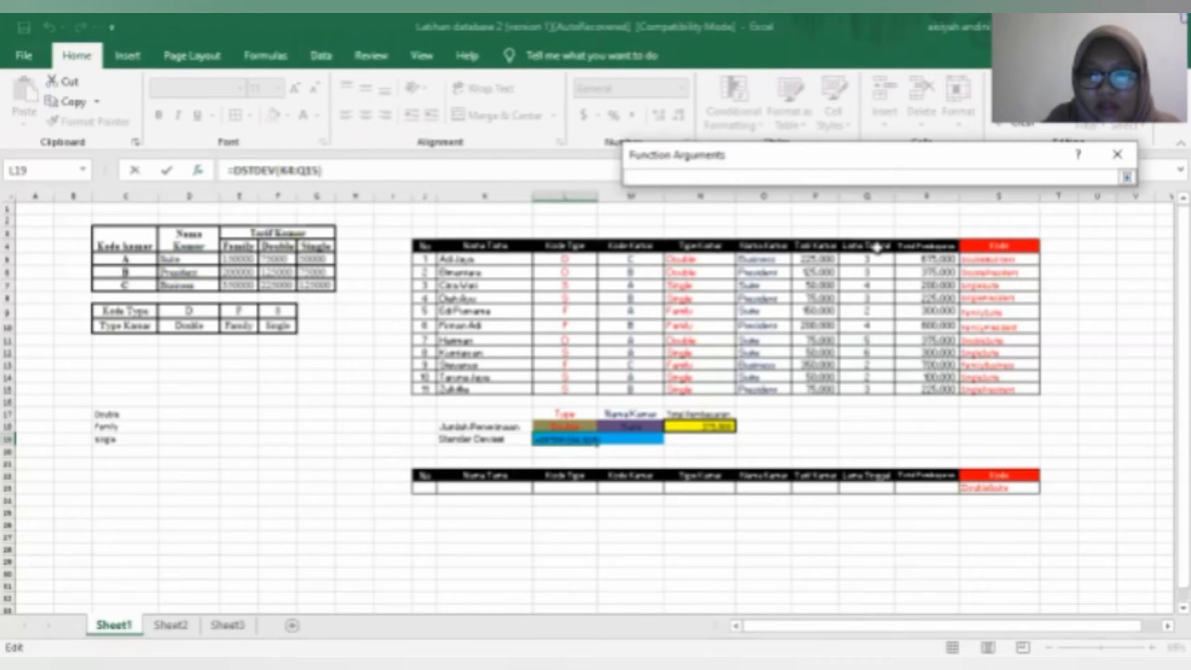
click(874, 246)
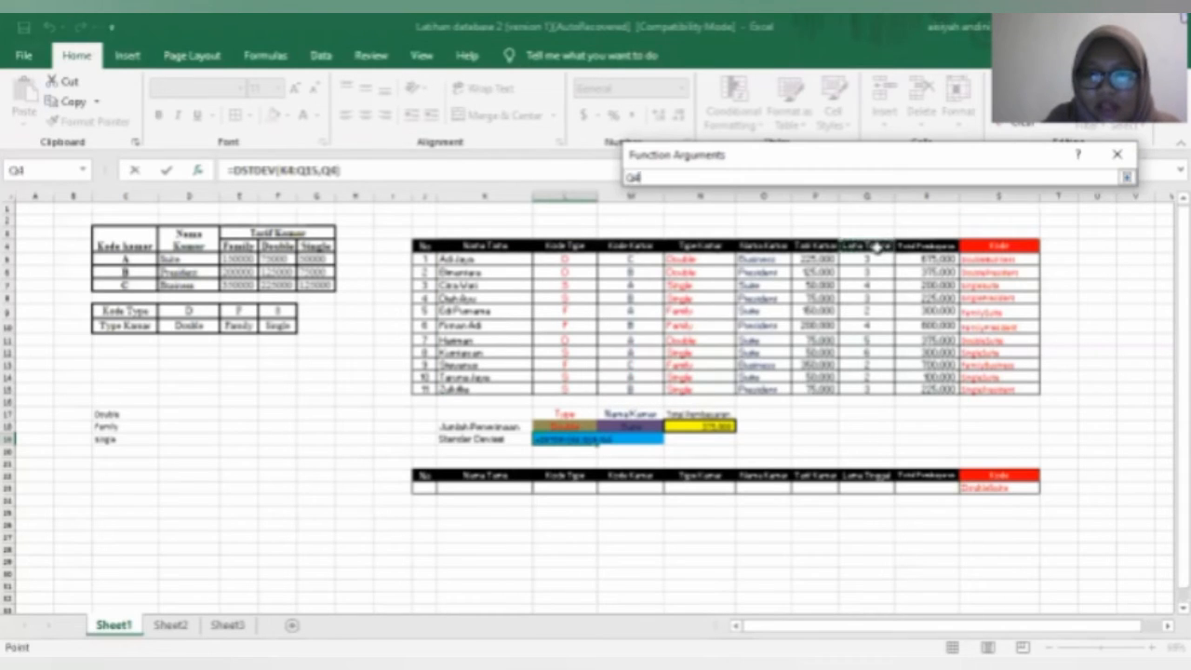
click(1127, 178)
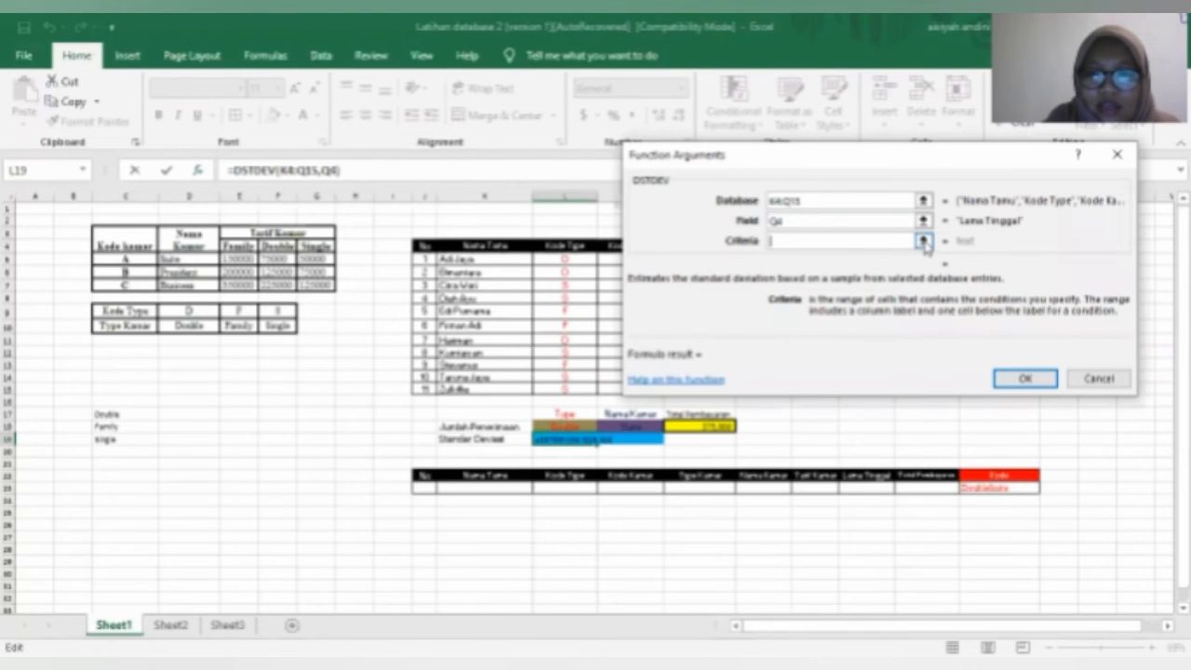
Complete the DSTDEV formula in L19 with K22:Q23 of the criteria table as the criteria
click(925, 242)
click(463, 479)
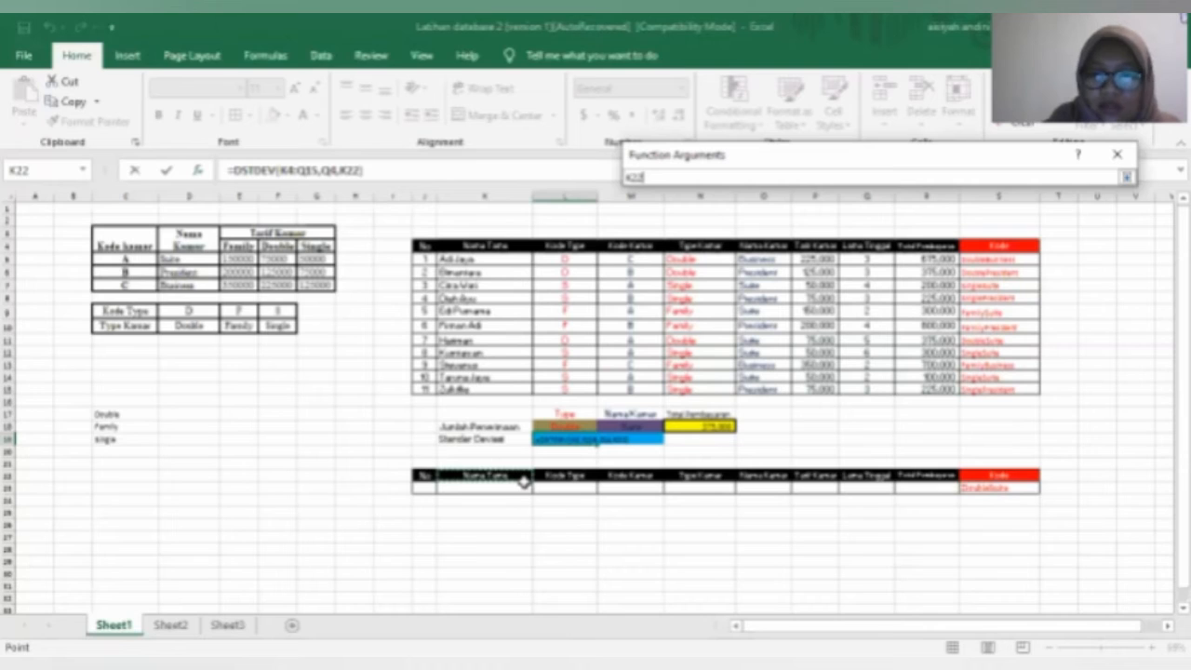
drag(524, 480, 877, 487)
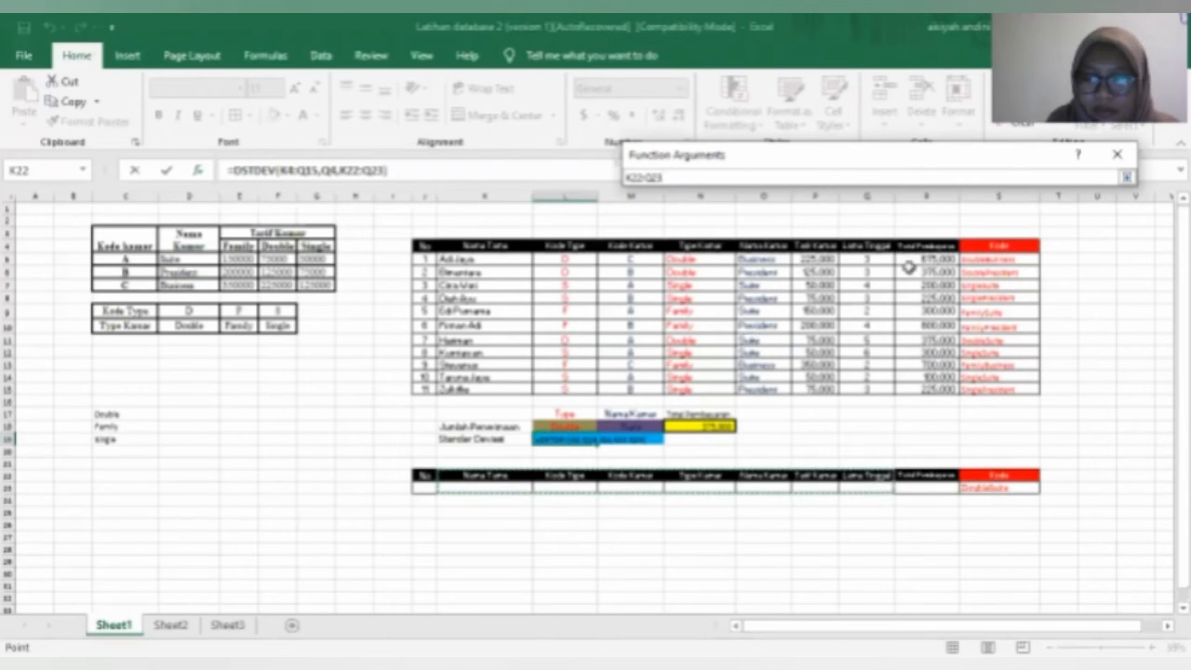
click(1126, 176)
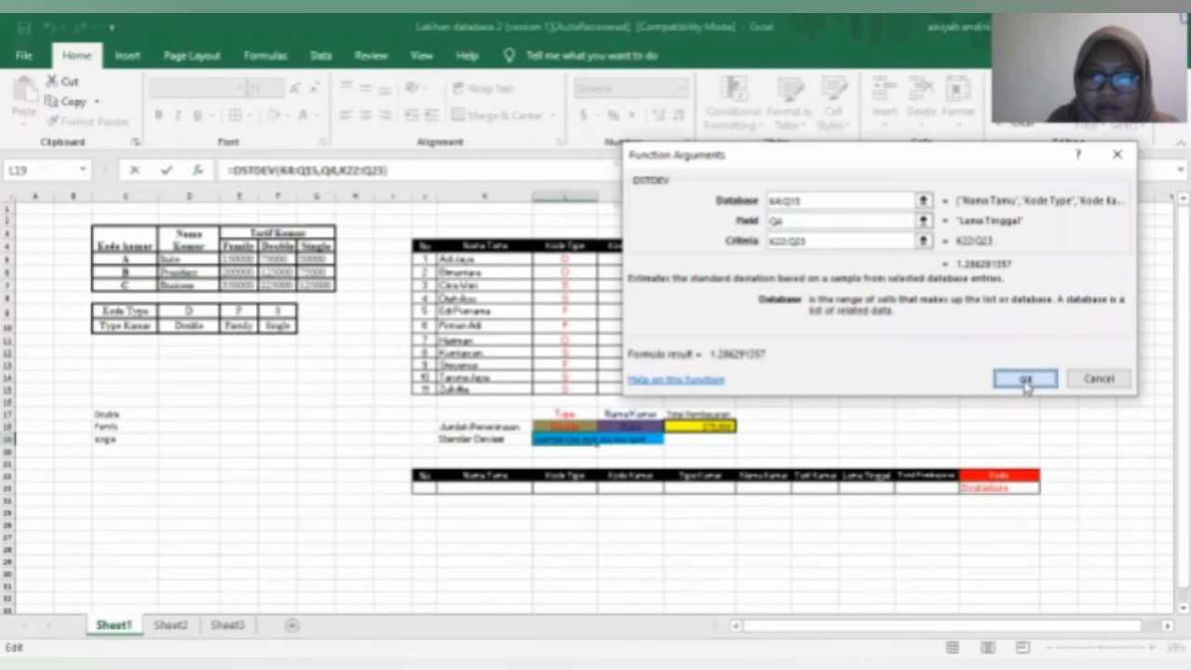
click(1025, 380)
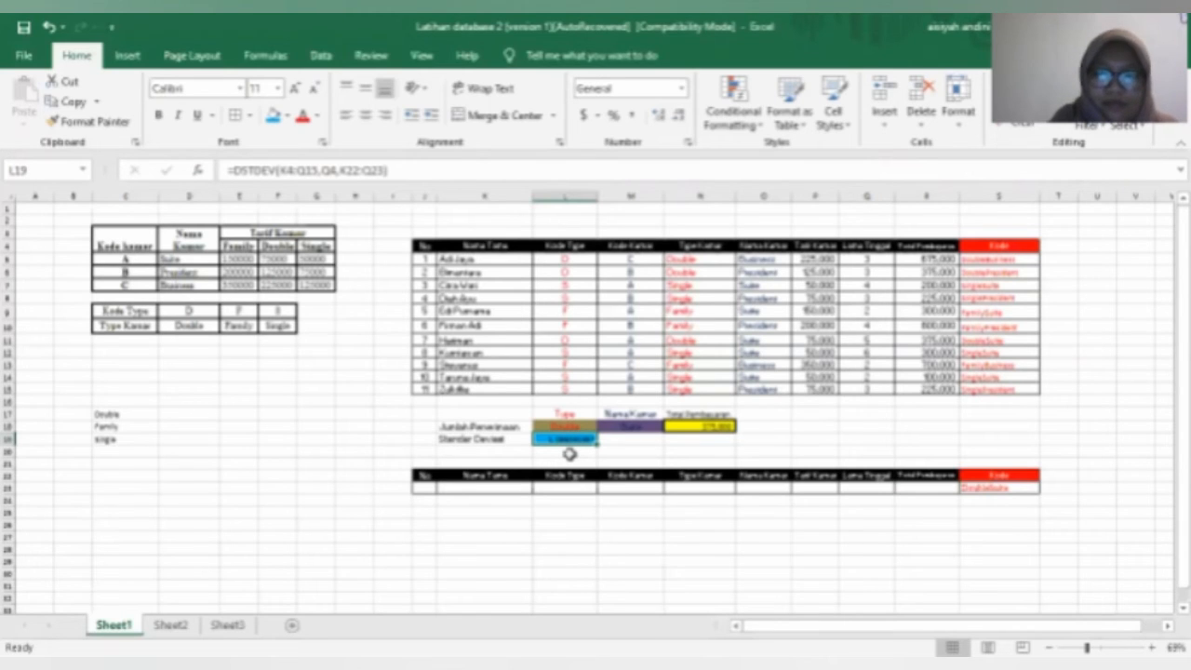
Set the font of the DSTDEV result in L19 to Tahoma, size 12
click(294, 89)
click(211, 90)
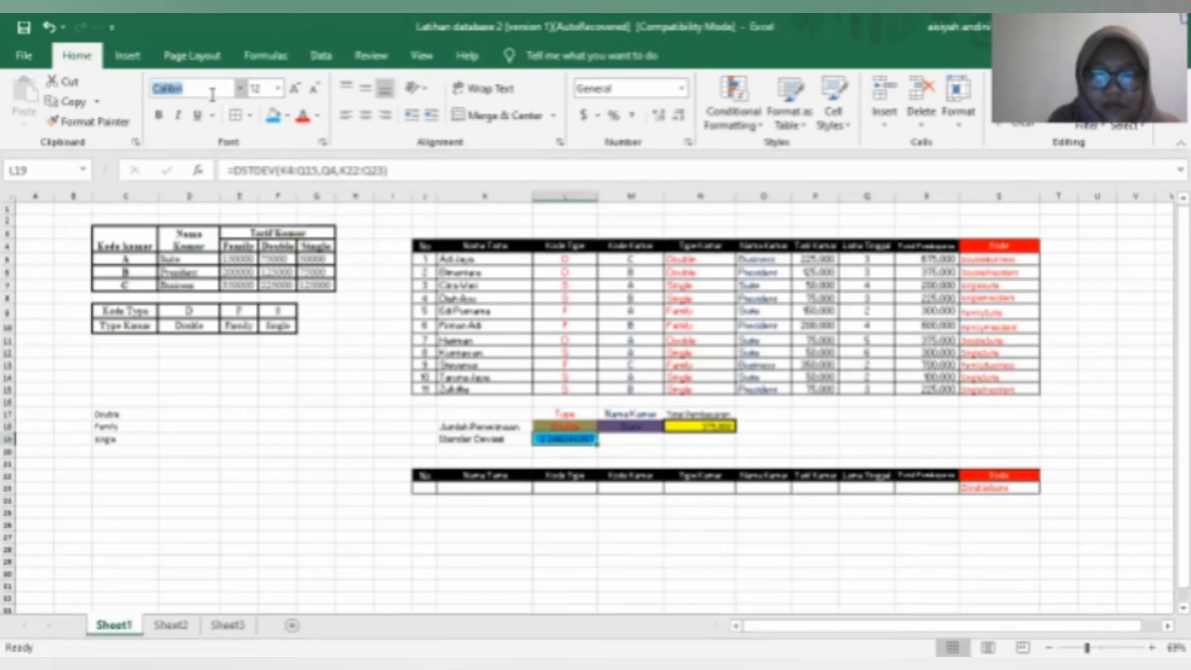
text(Tahoma)
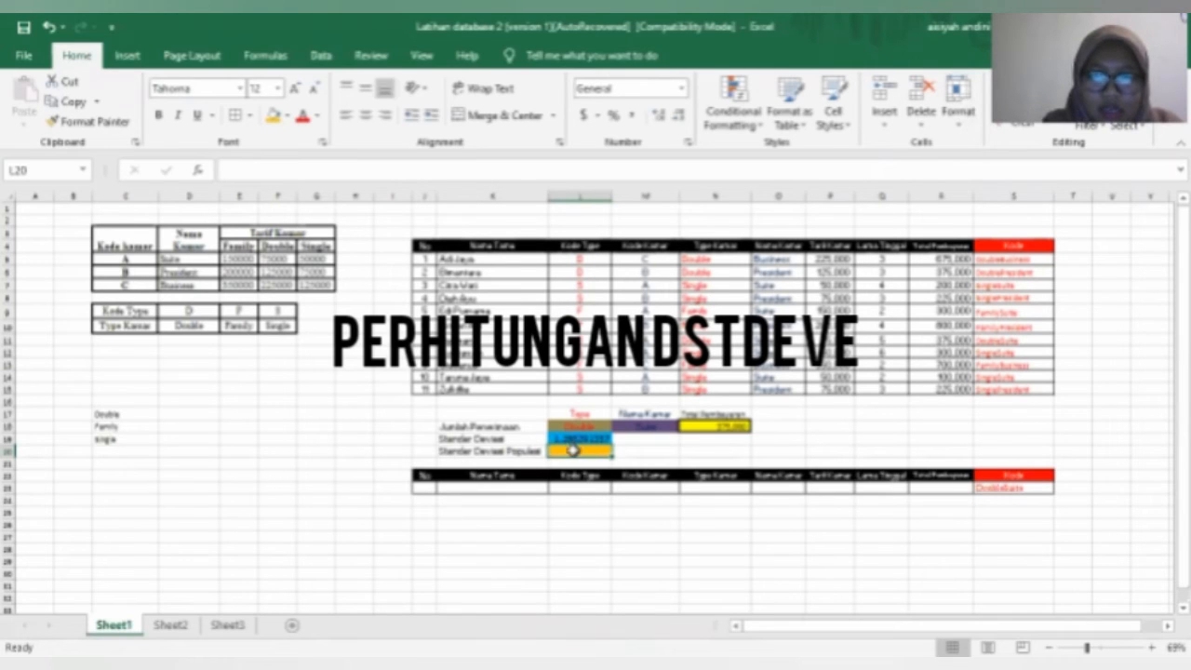
Start a DSTDEVP formula in the Standar Deviasi Populasi cell L20 with K4:Q15 of the guest table as the database
text(=)
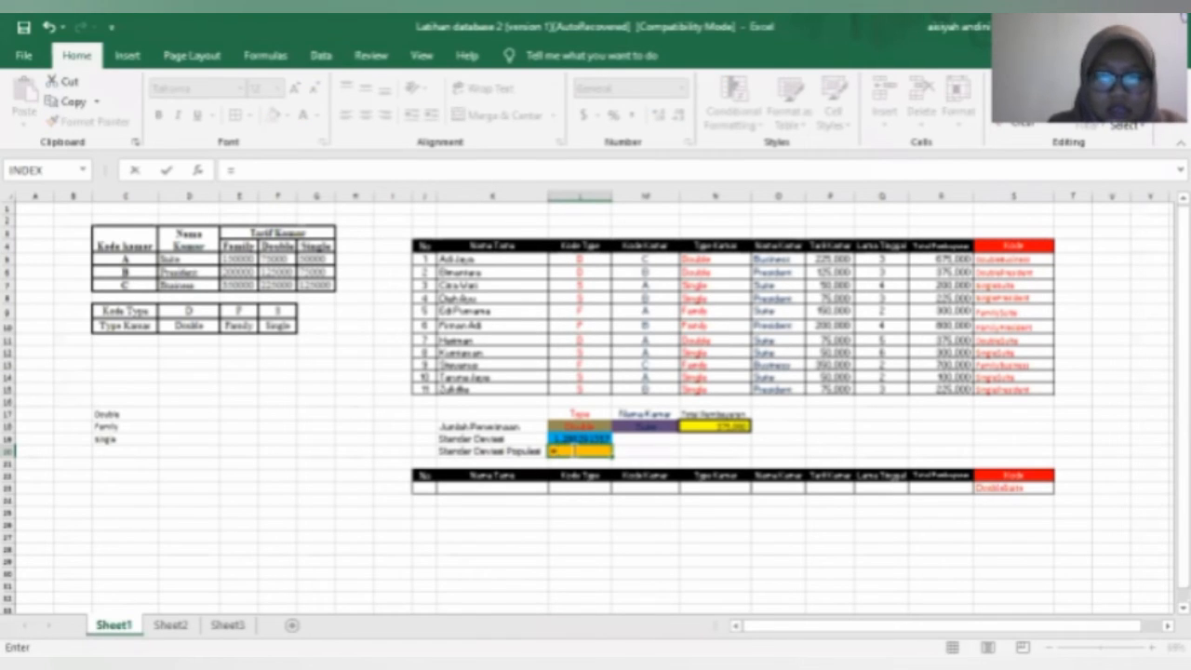
text(ds)
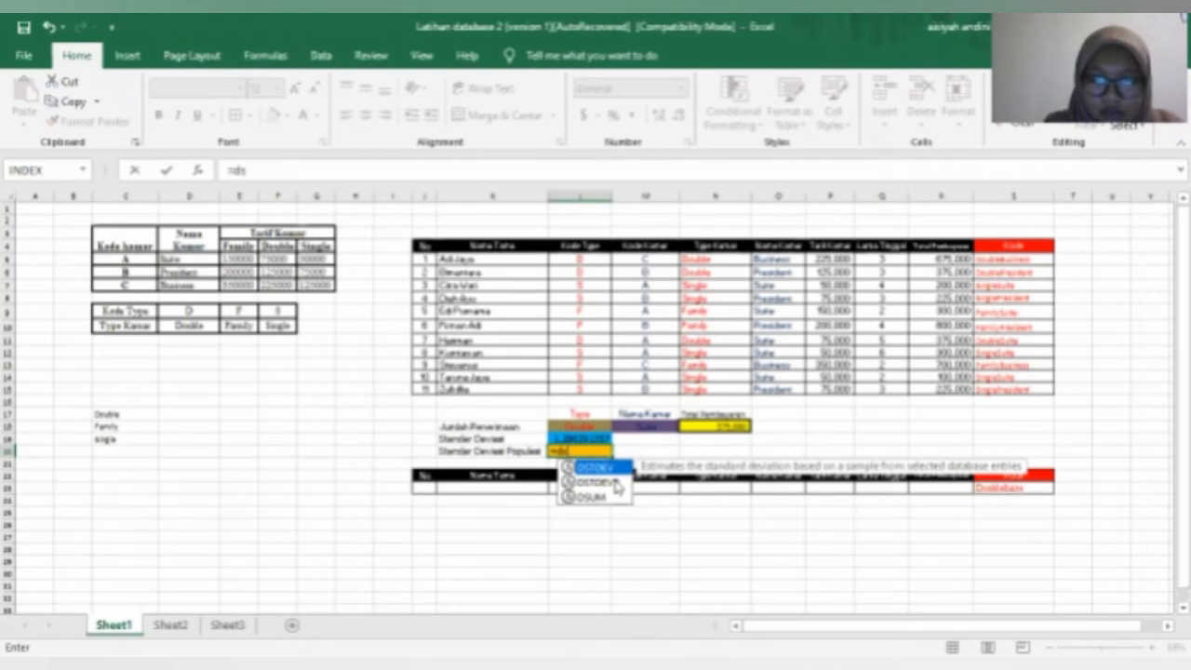
click(617, 483)
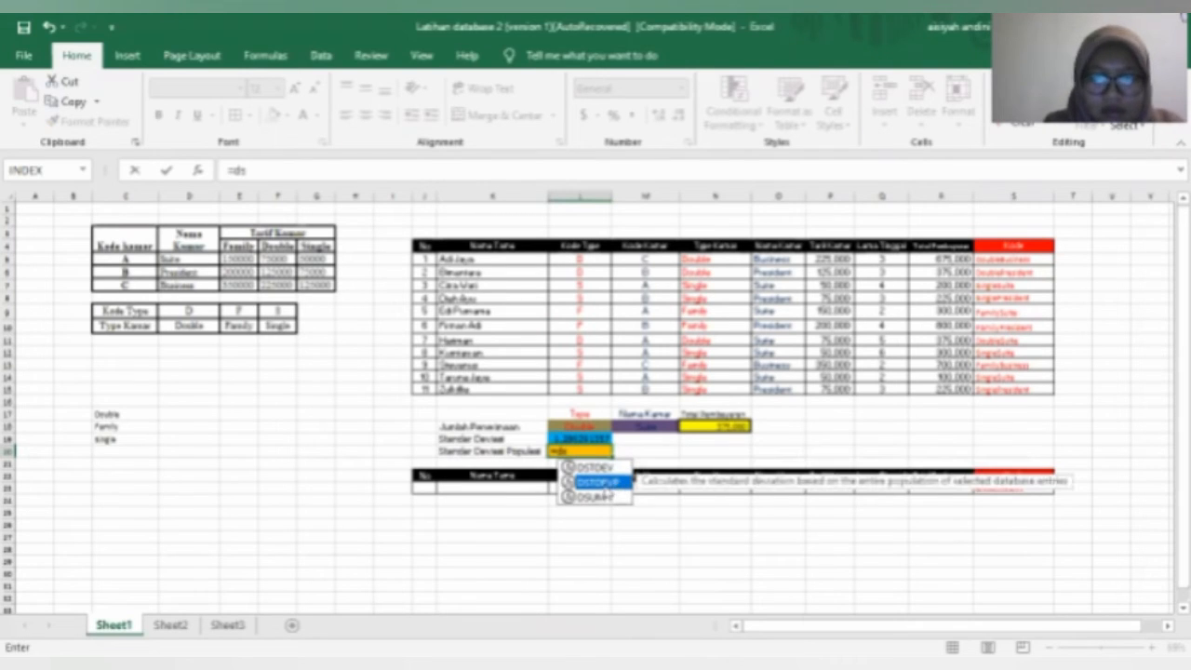
key(Tab)
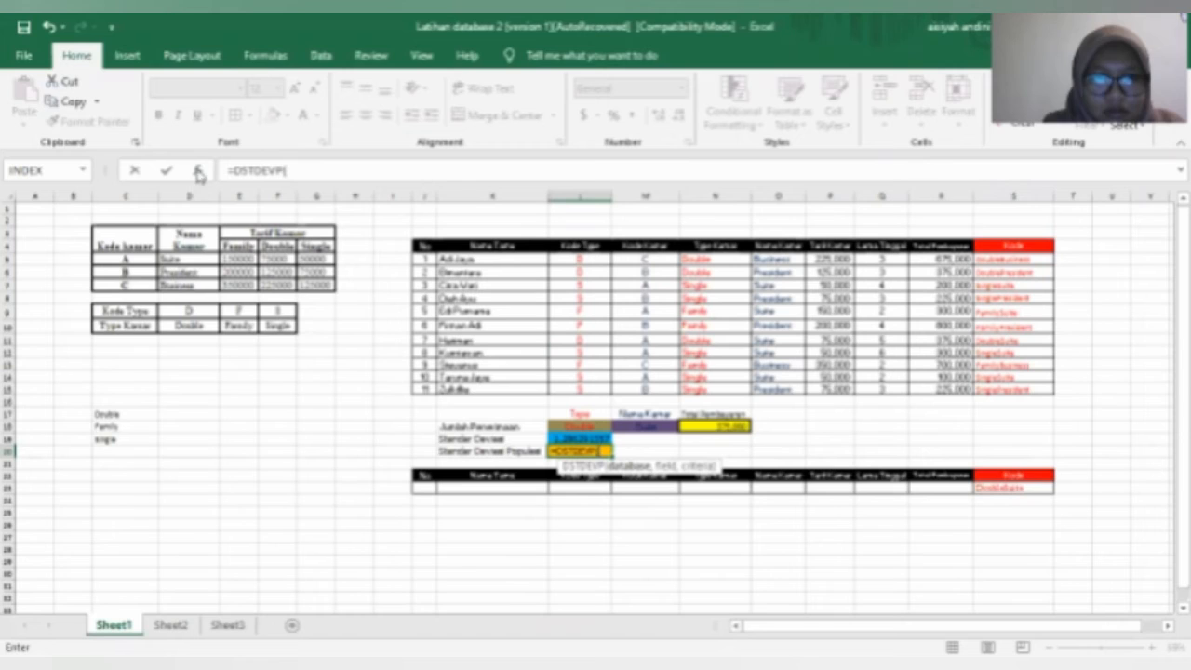
click(198, 172)
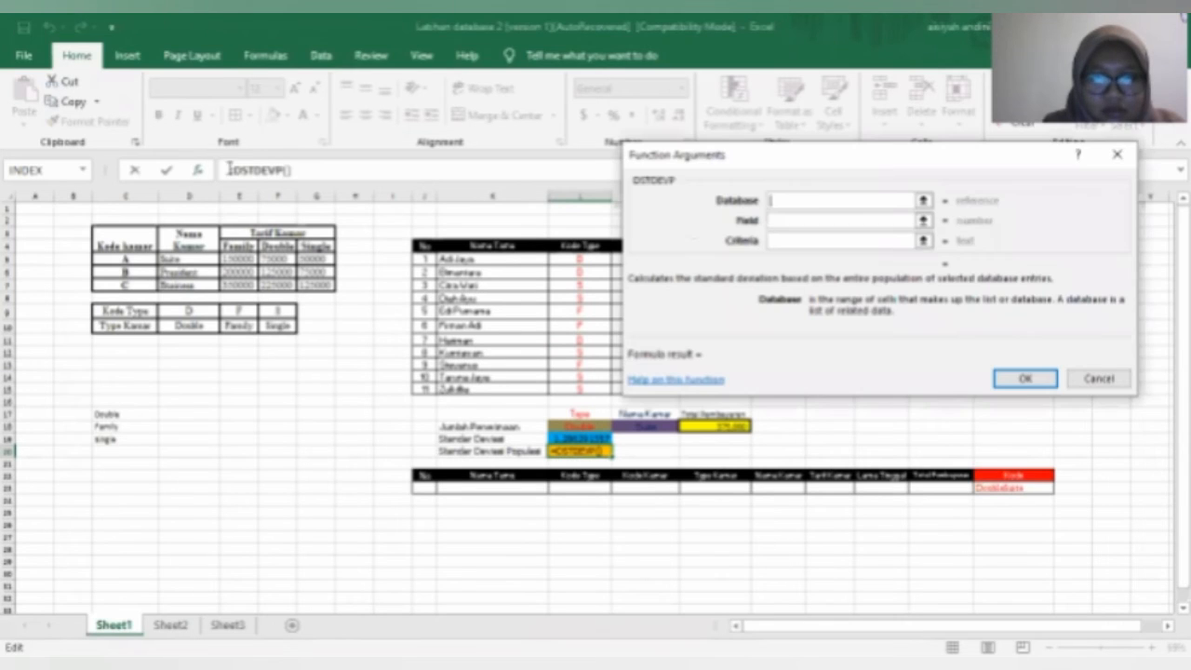
click(924, 202)
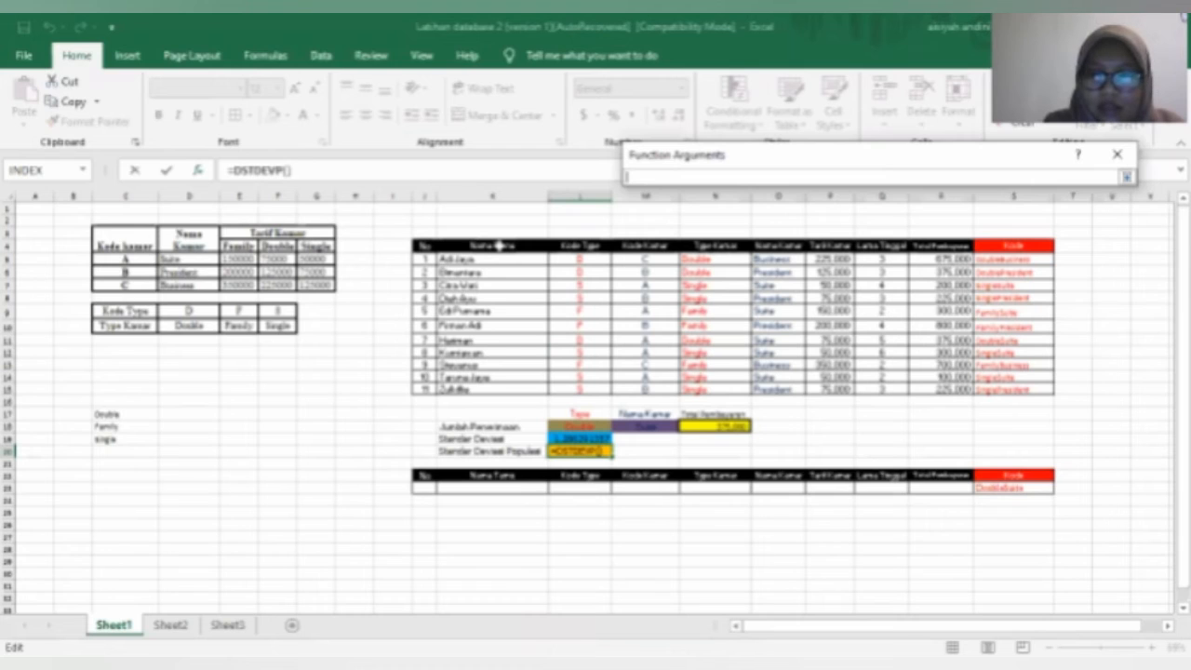
drag(500, 246, 894, 389)
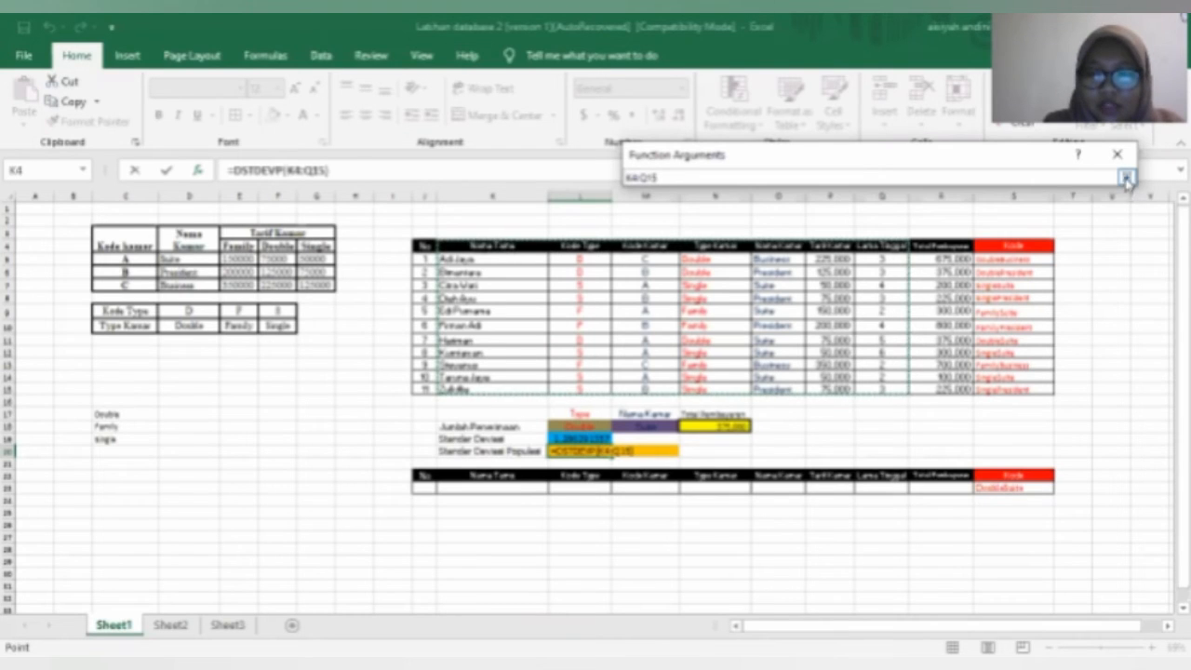
click(1127, 179)
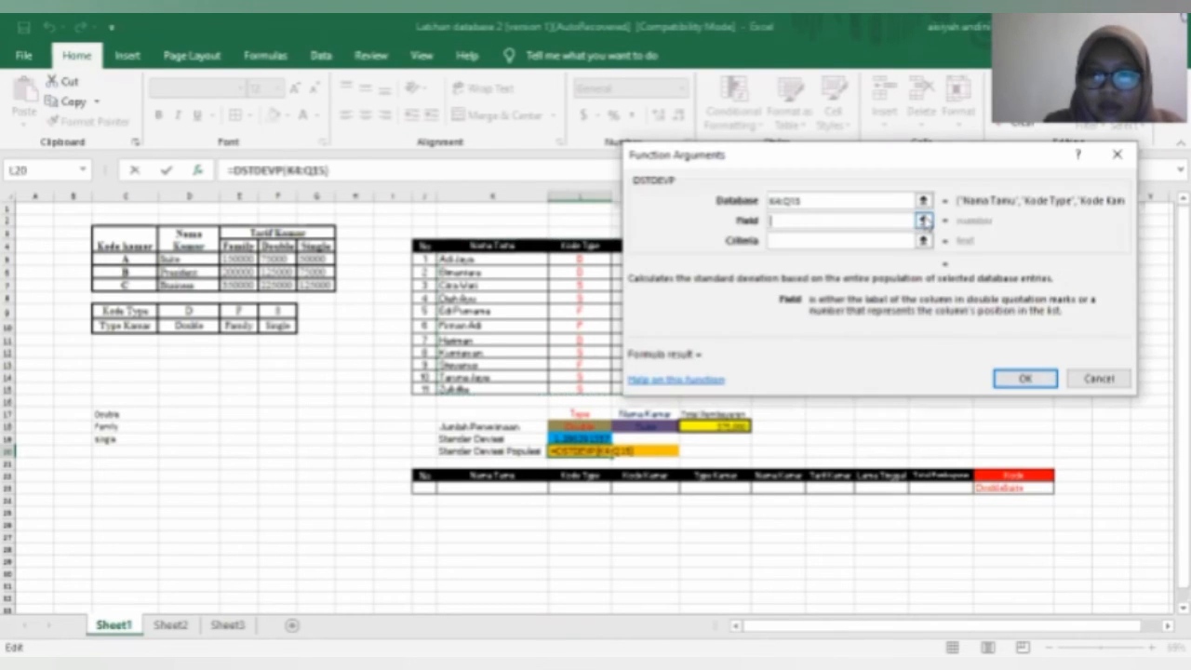
Complete the DSTDEVP formula with the Lama Tinggal header Q4 as the field and K22:Q23 as the criteria
click(925, 225)
click(891, 247)
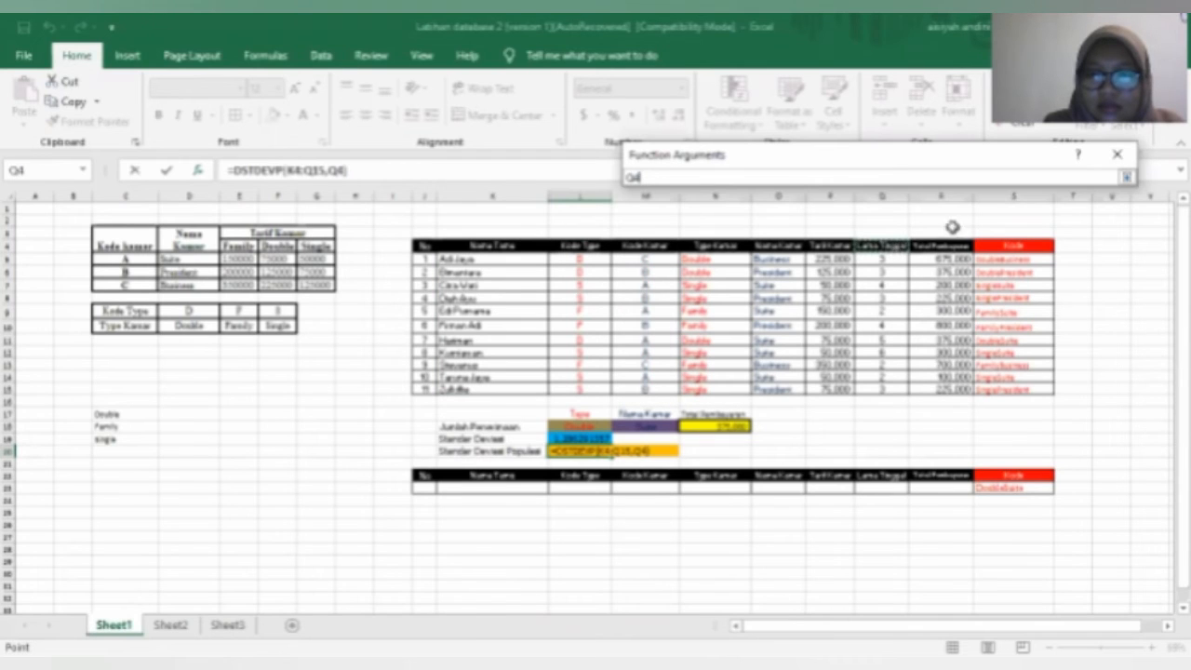
click(1127, 179)
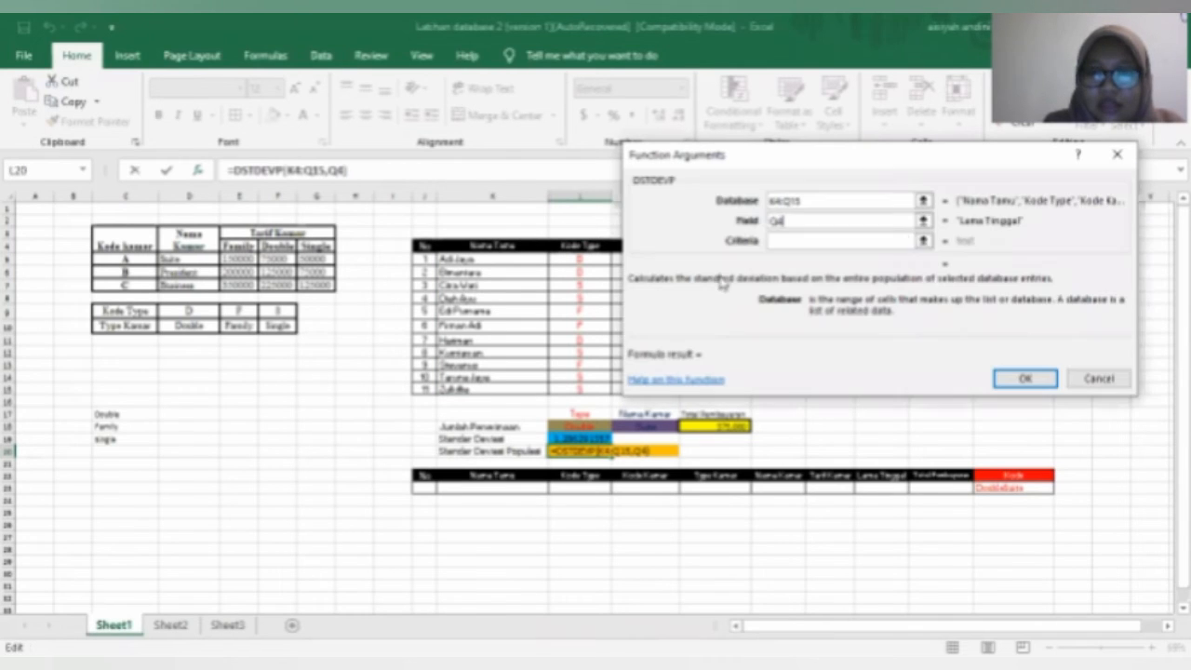
click(923, 241)
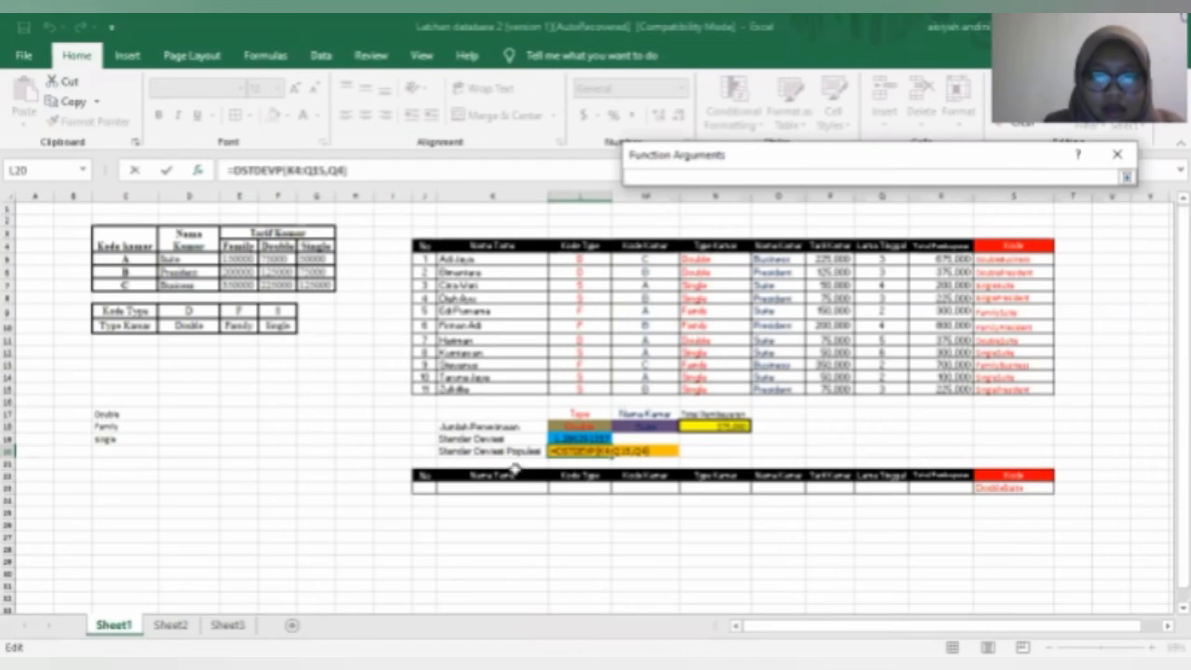
click(540, 476)
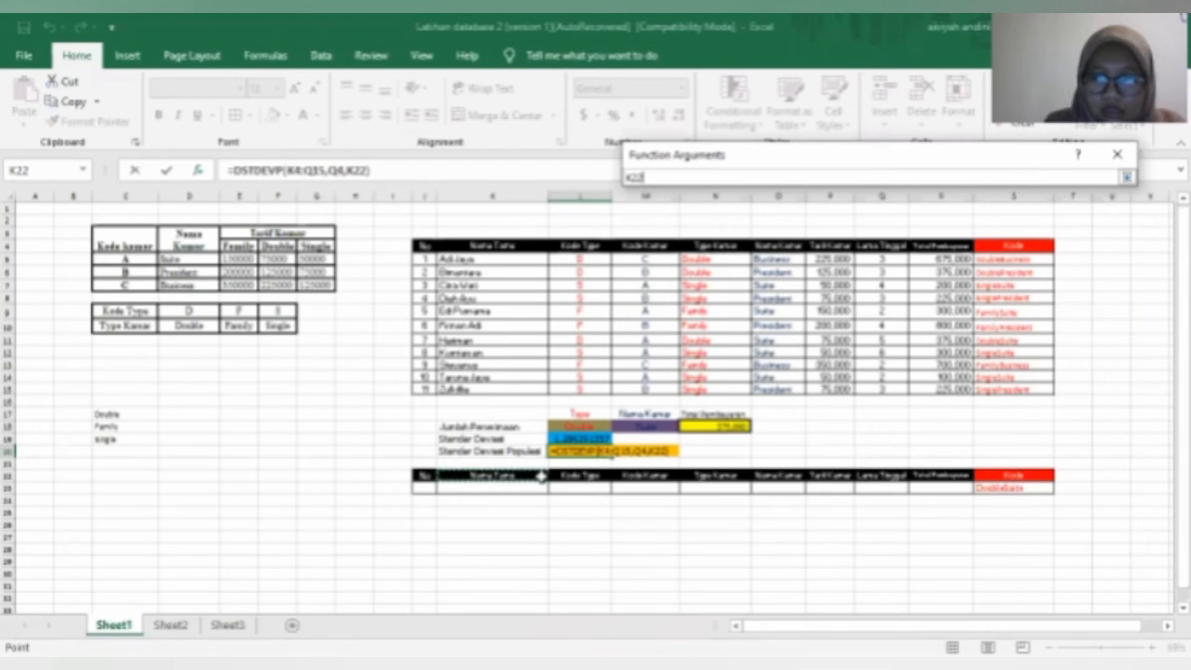
drag(540, 475, 895, 489)
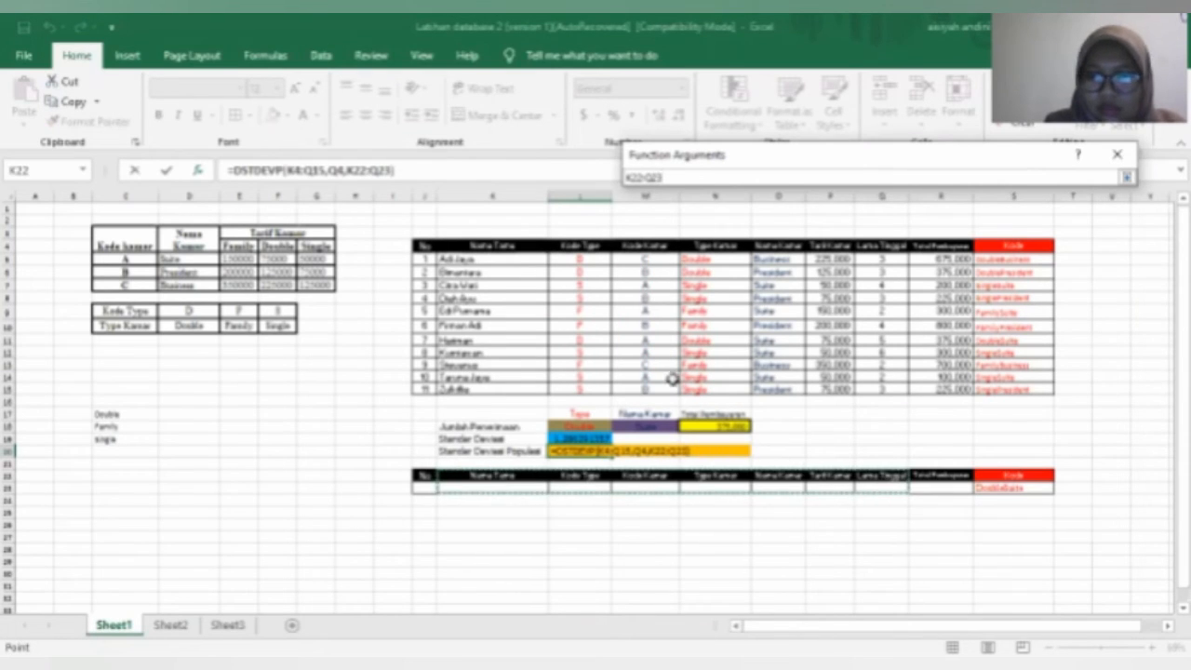
key(Return)
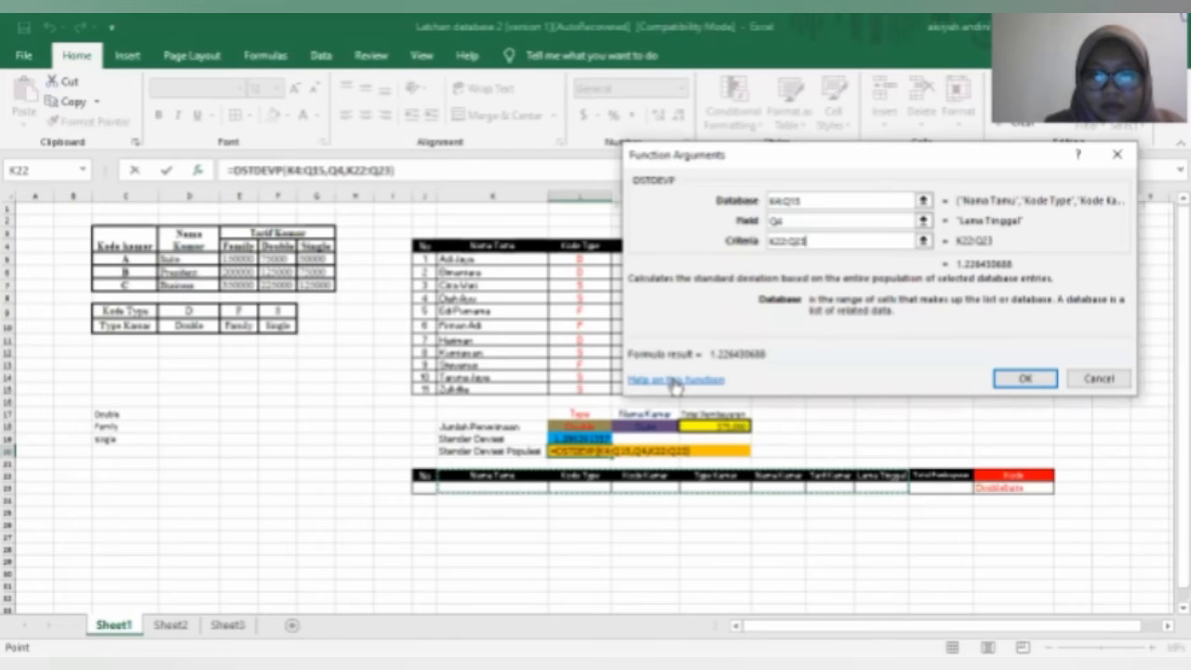
key(Return)
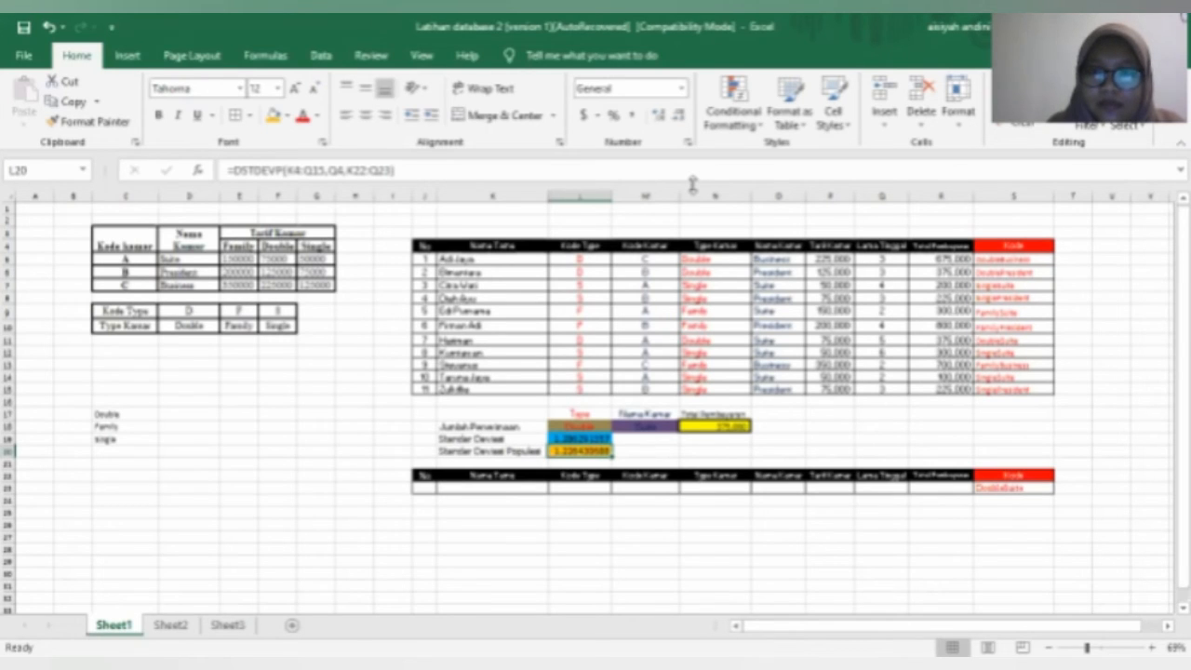
Clear the Total Pembayaran result in N18 and start a DSUM formula there with its function arguments open
click(715, 426)
key(Delete)
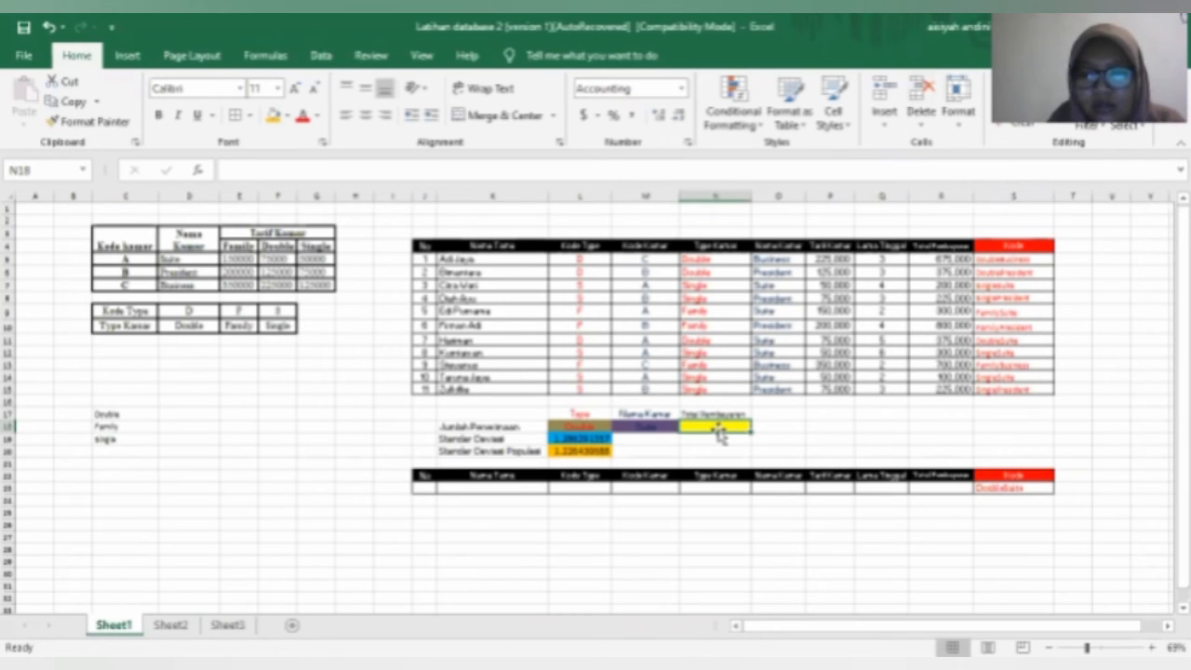
text(=)
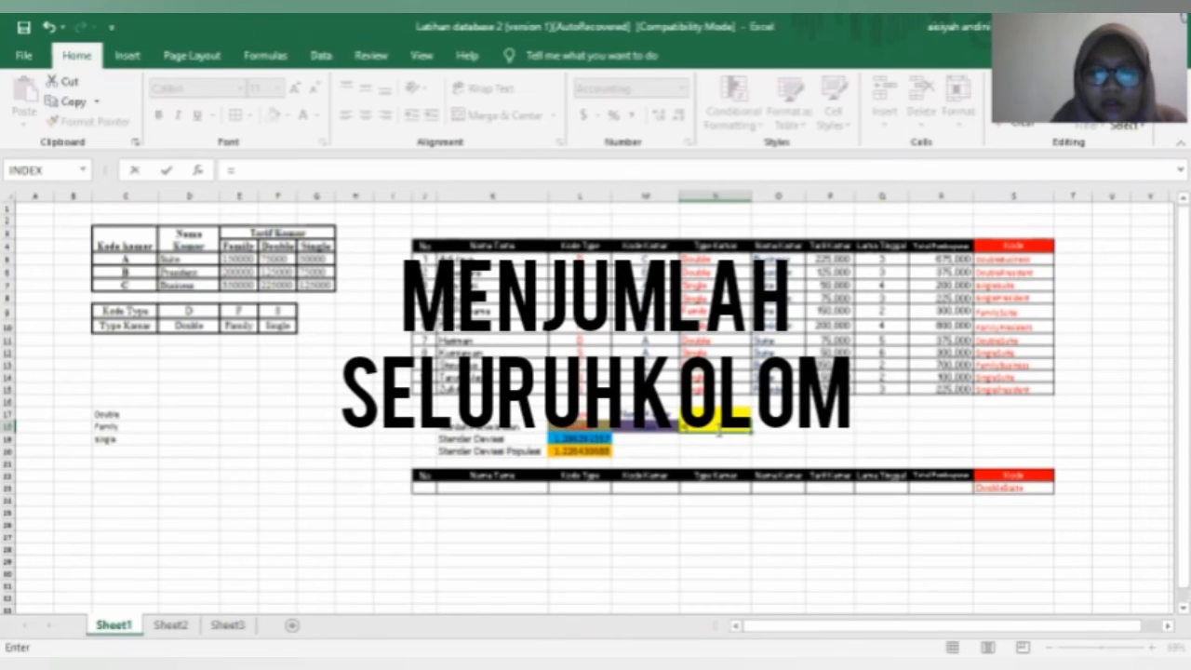
text(dsum)
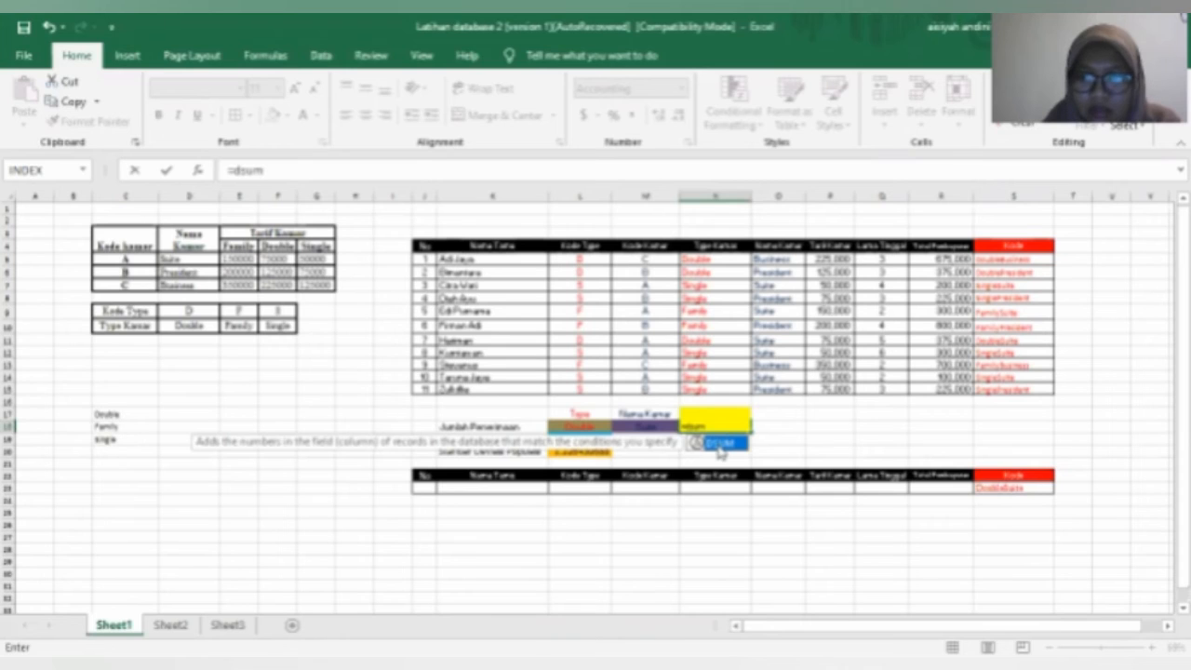
double_click(720, 445)
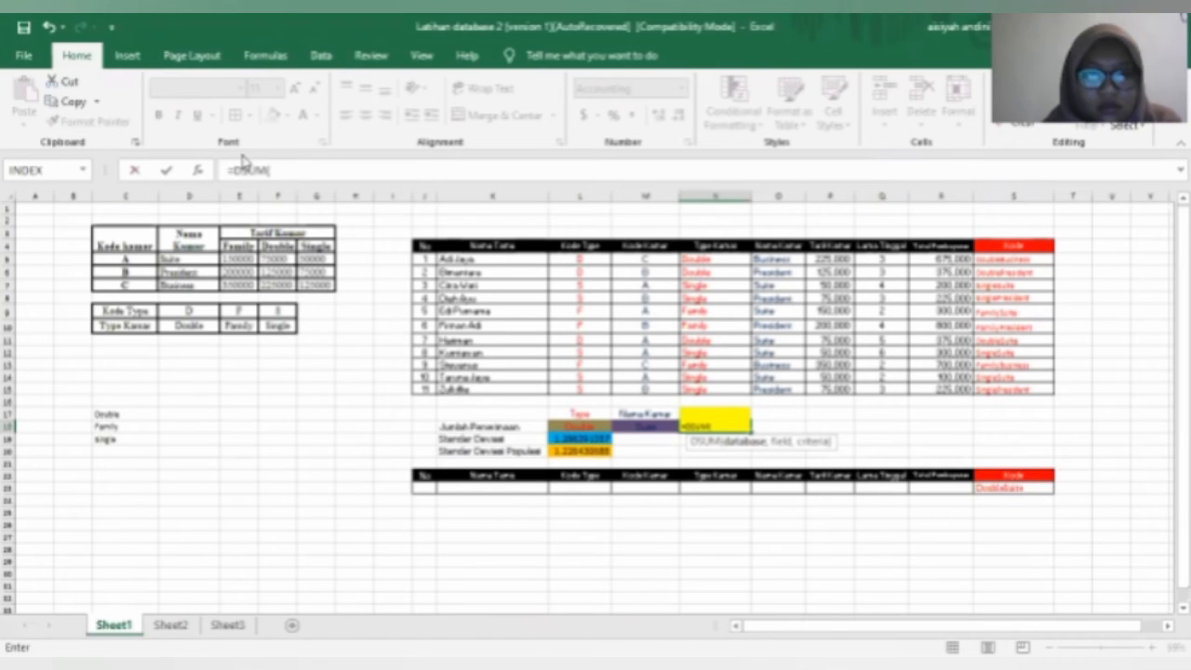
click(197, 172)
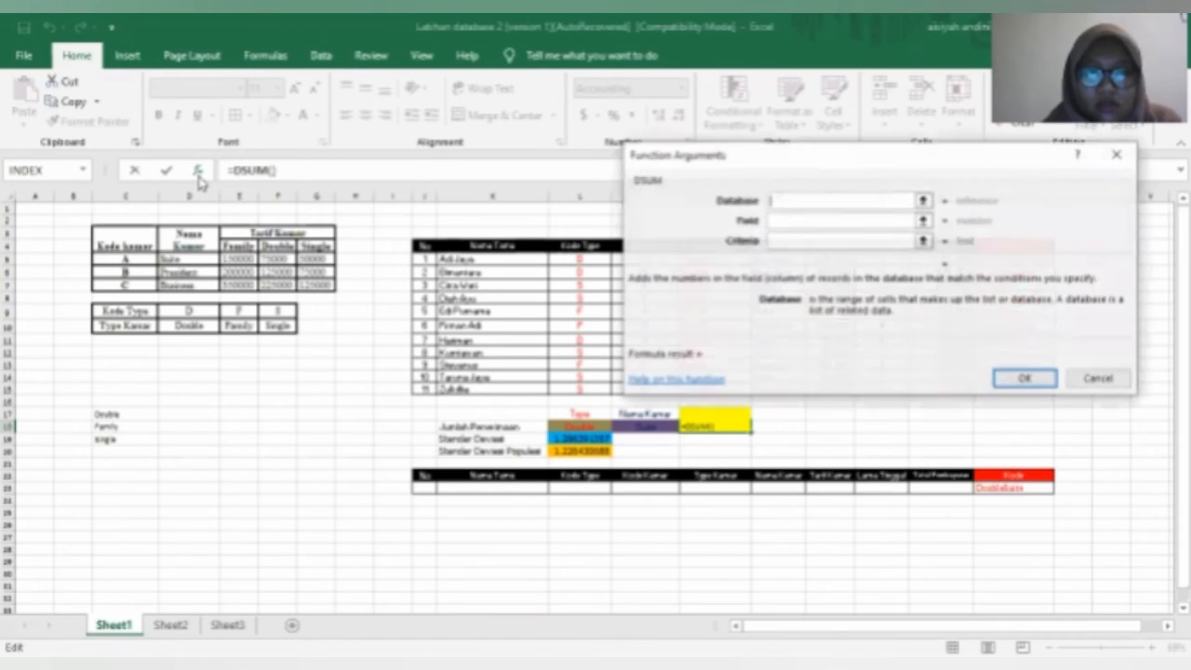
Set the database of the DSUM formula to K4:R15 of the guest table
click(923, 201)
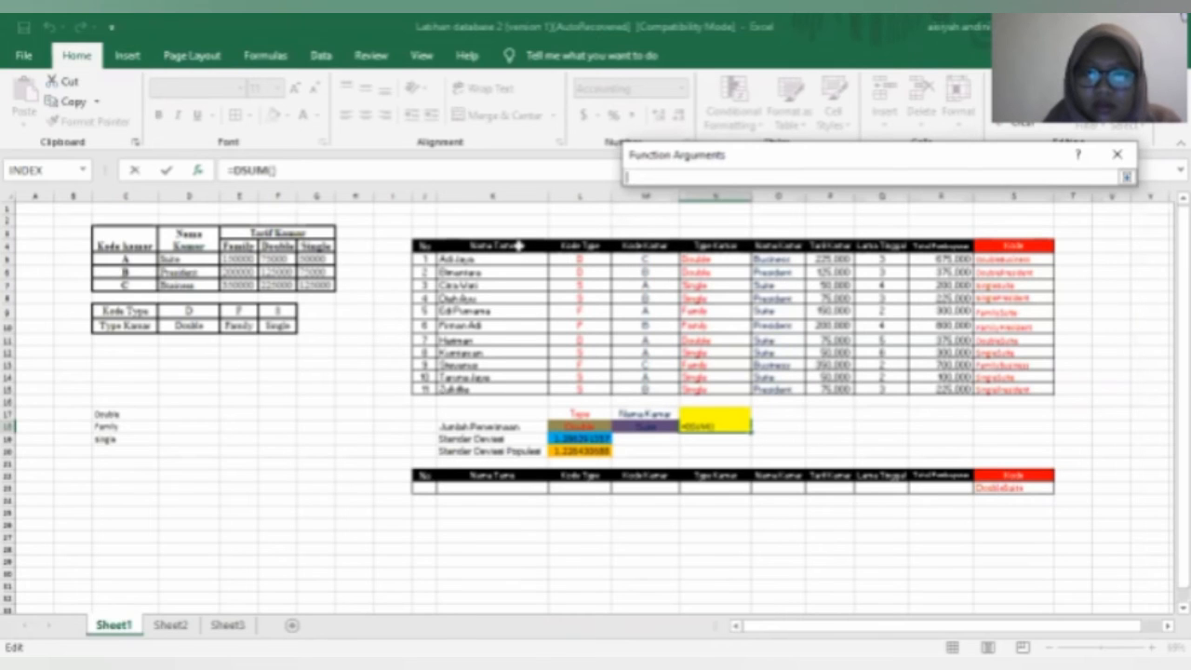
click(518, 246)
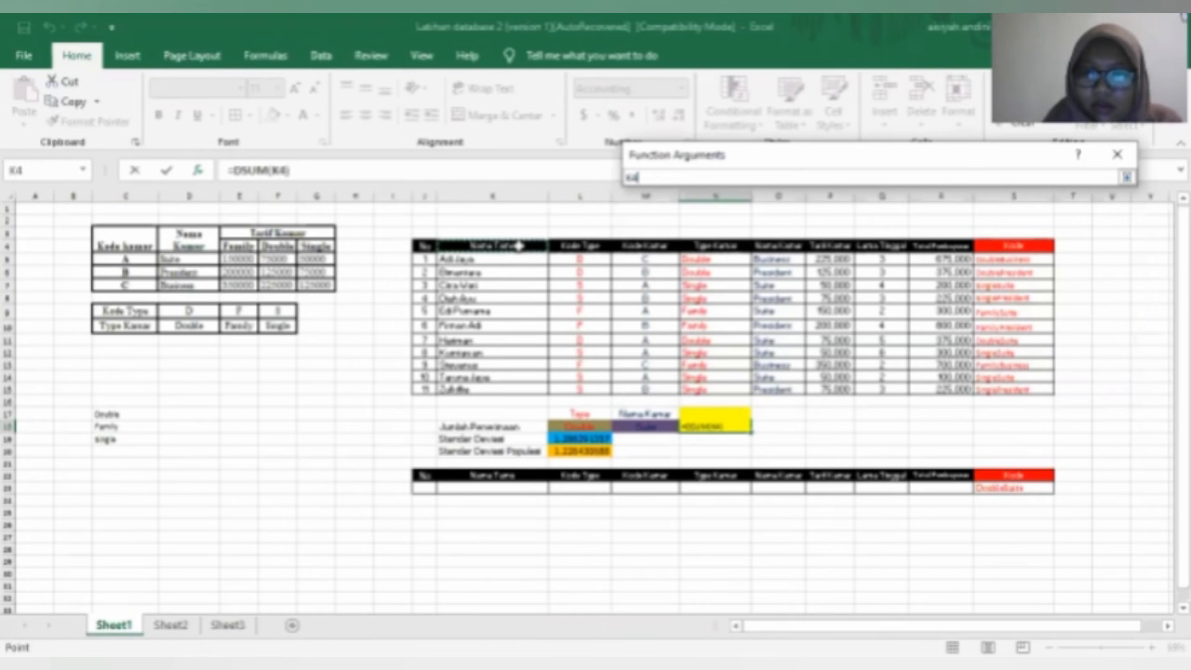
drag(518, 245, 928, 388)
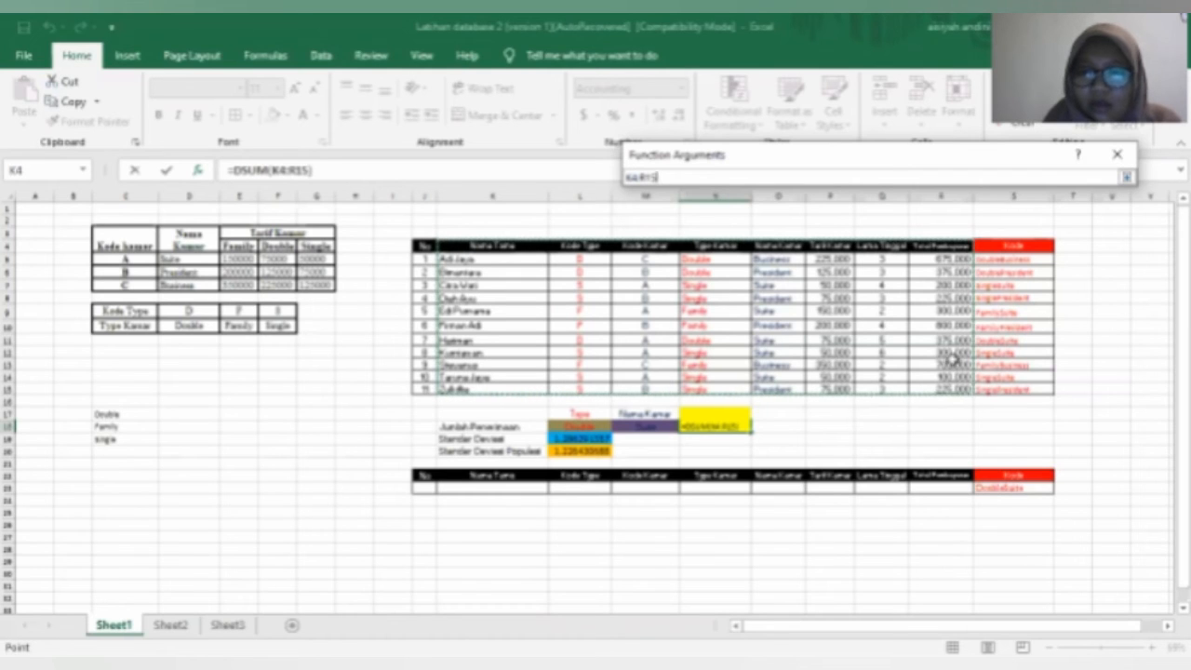
click(1127, 177)
Complete the DSUM formula with the Total Pembayaran header R4 as the field and K22:R23 as the criteria
key(Tab)
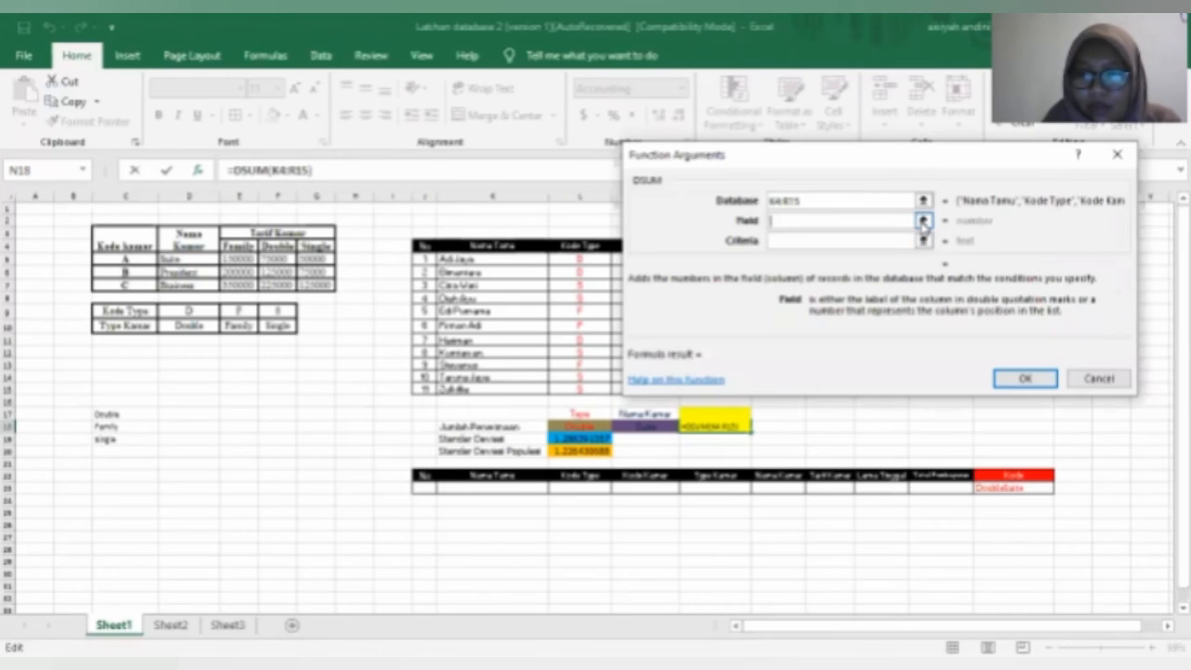
click(923, 221)
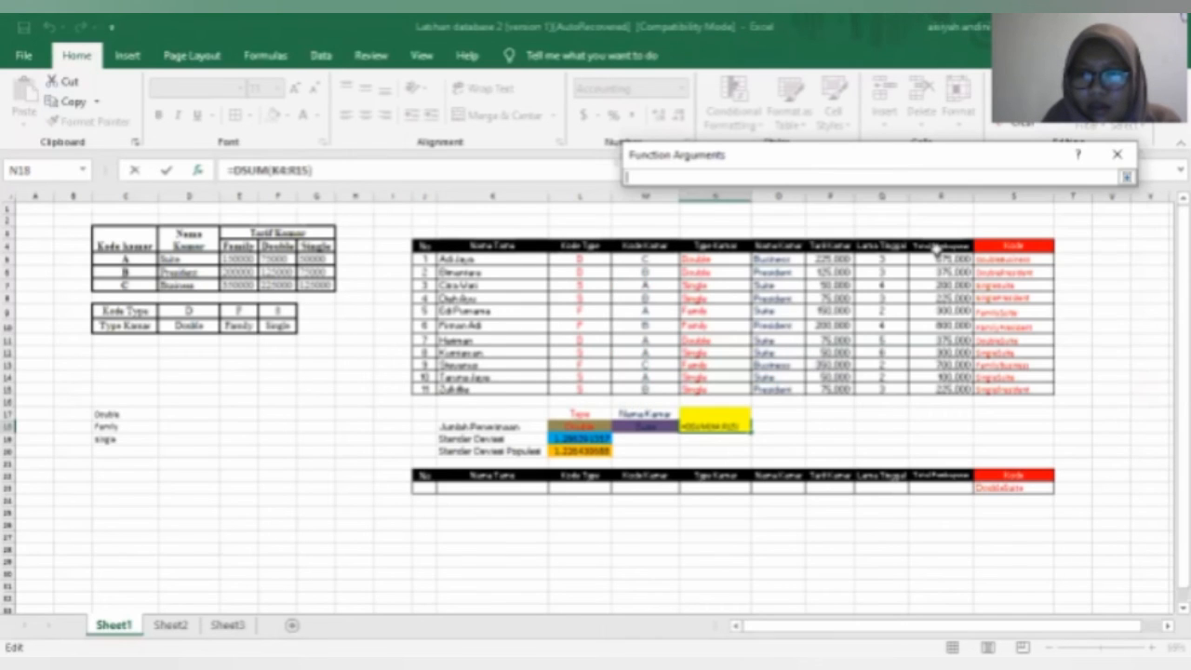
click(1127, 177)
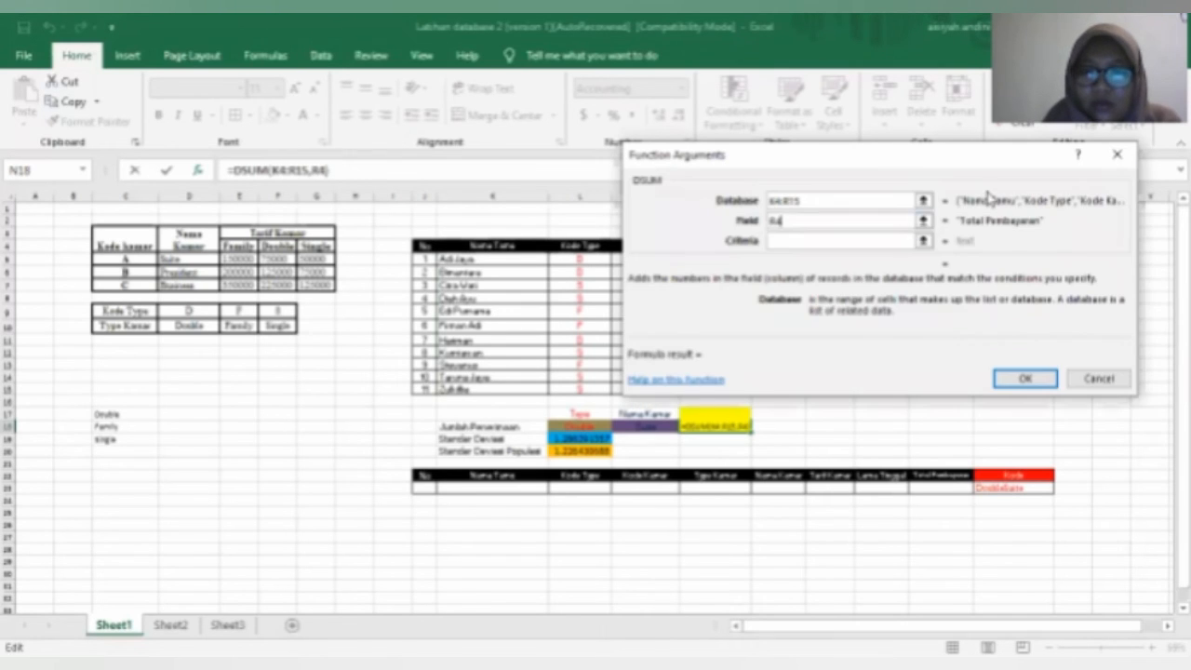
click(923, 240)
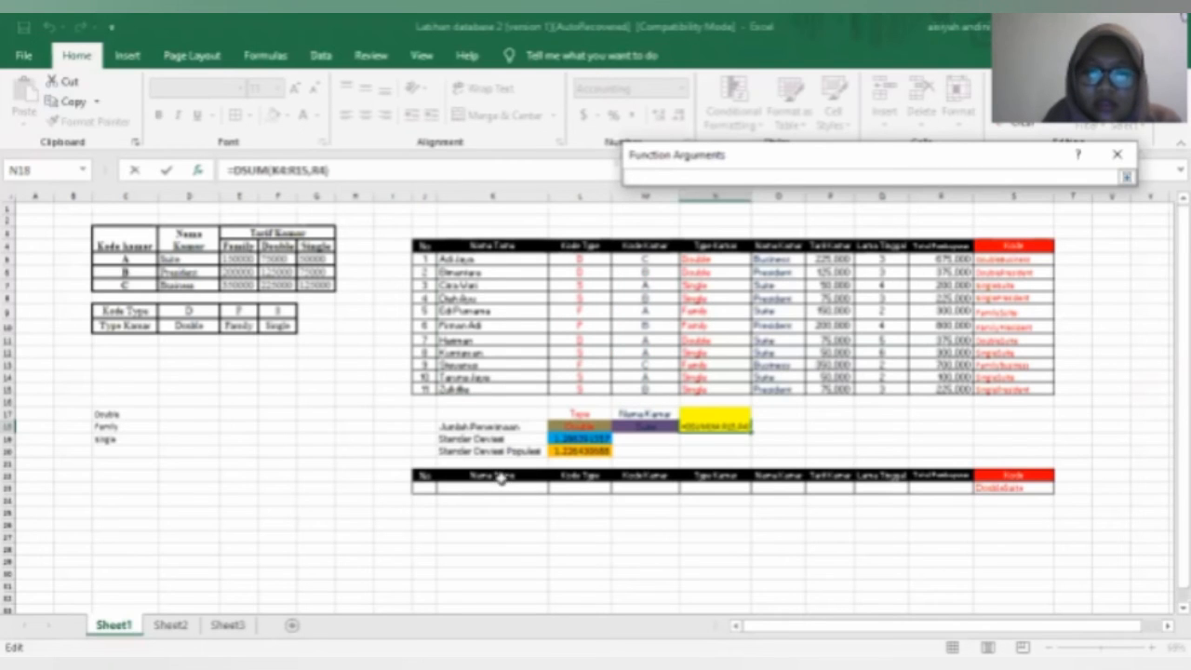
click(501, 476)
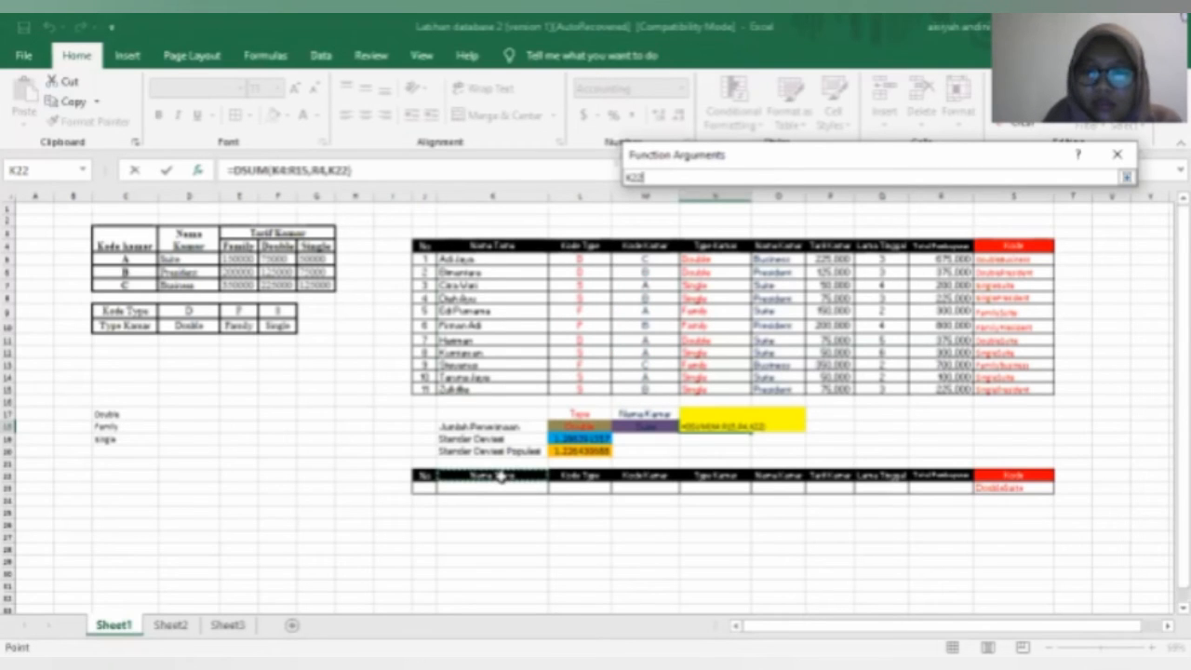
drag(500, 475, 930, 487)
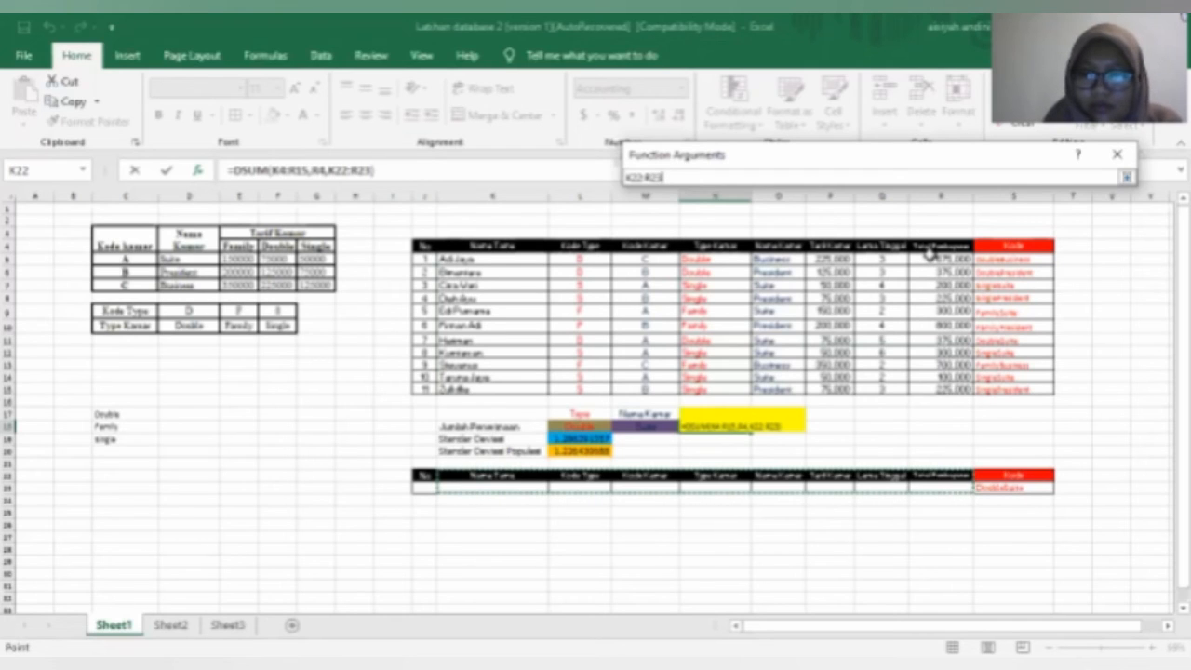
key(Return)
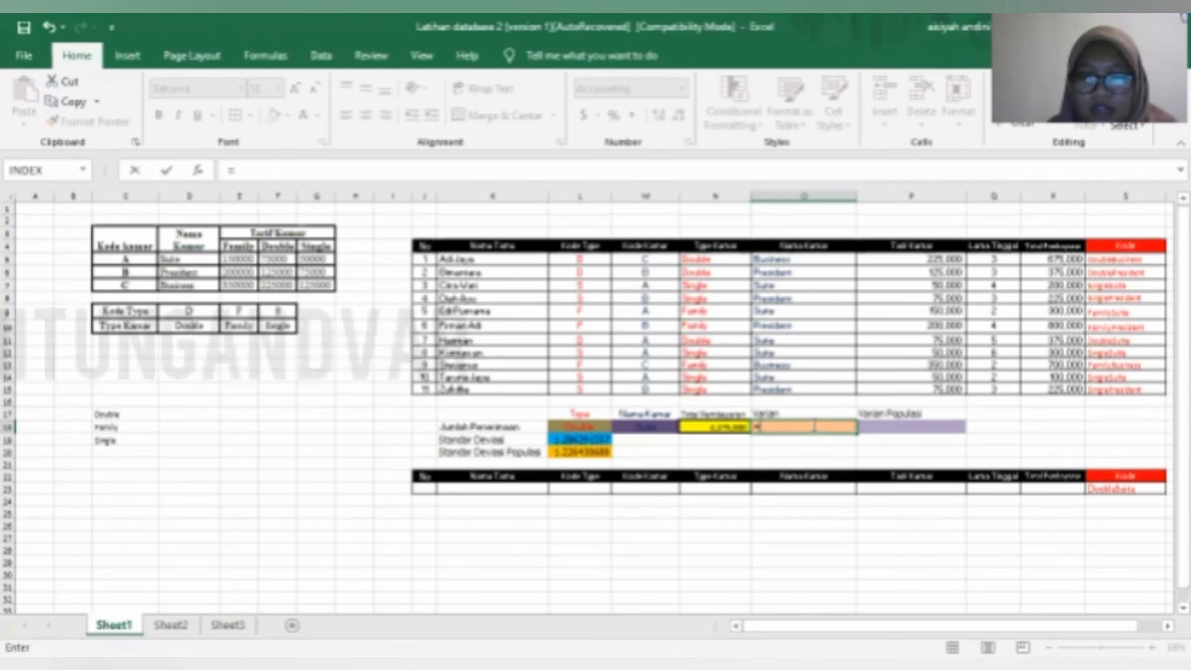
Start a DVAR formula in the Varian cell O18 with K4:R15 of the guest table as the database and its function arguments open
text(=)
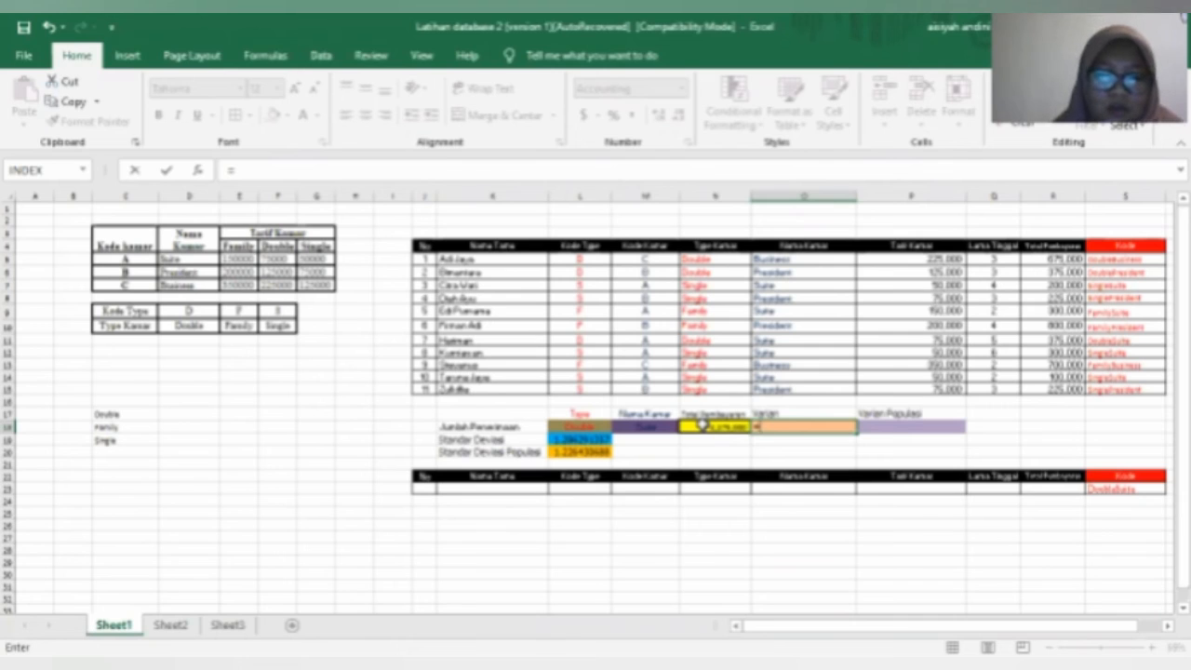
text(dvar)
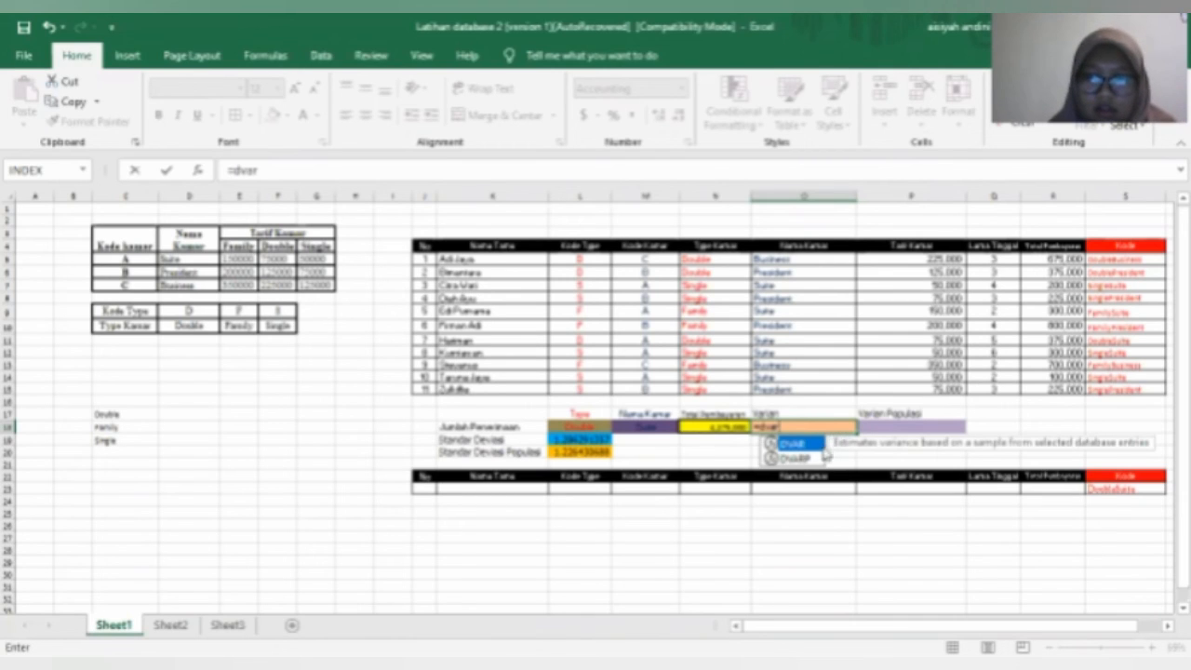
key(Tab)
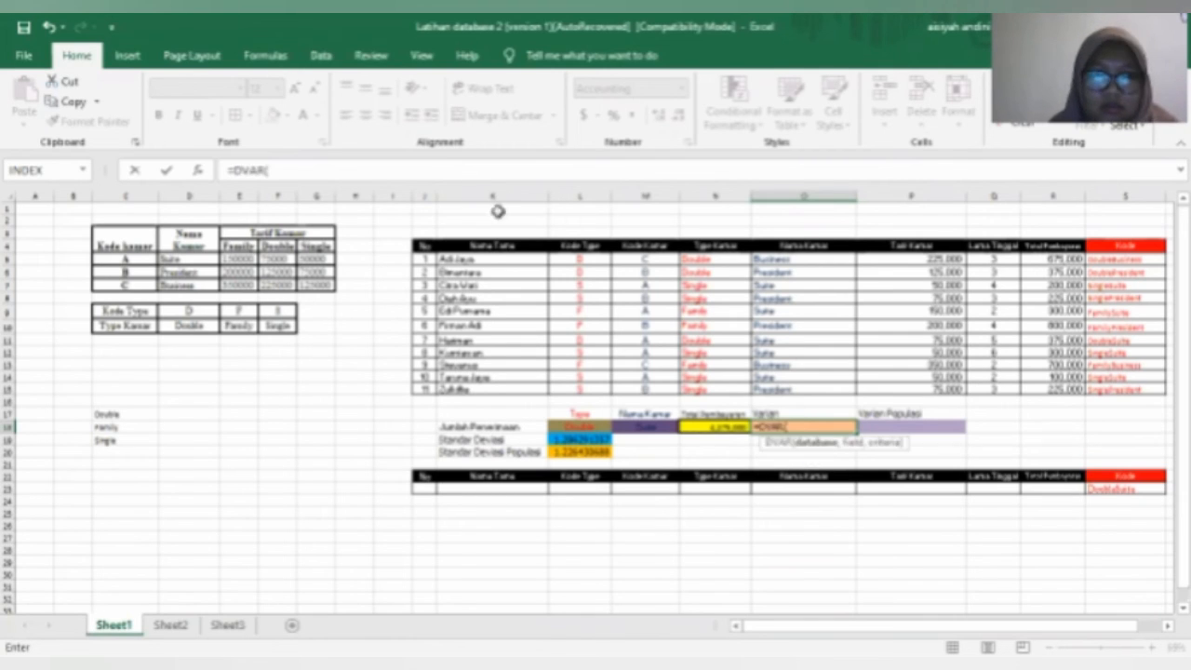
click(467, 247)
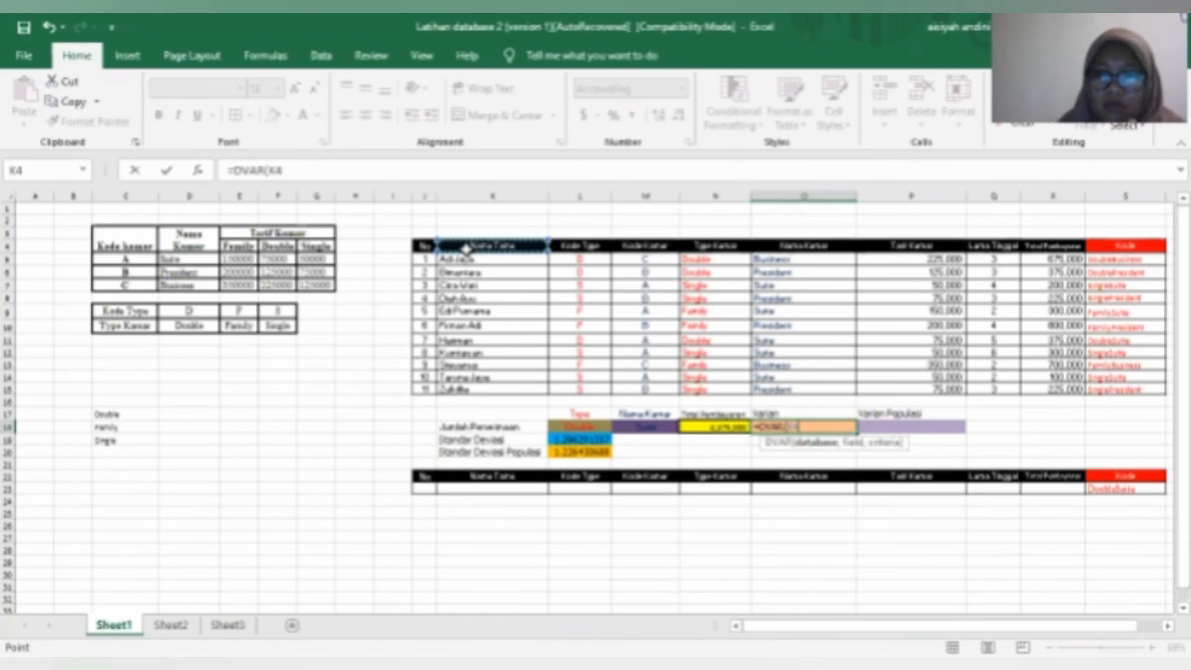
drag(467, 247, 1014, 387)
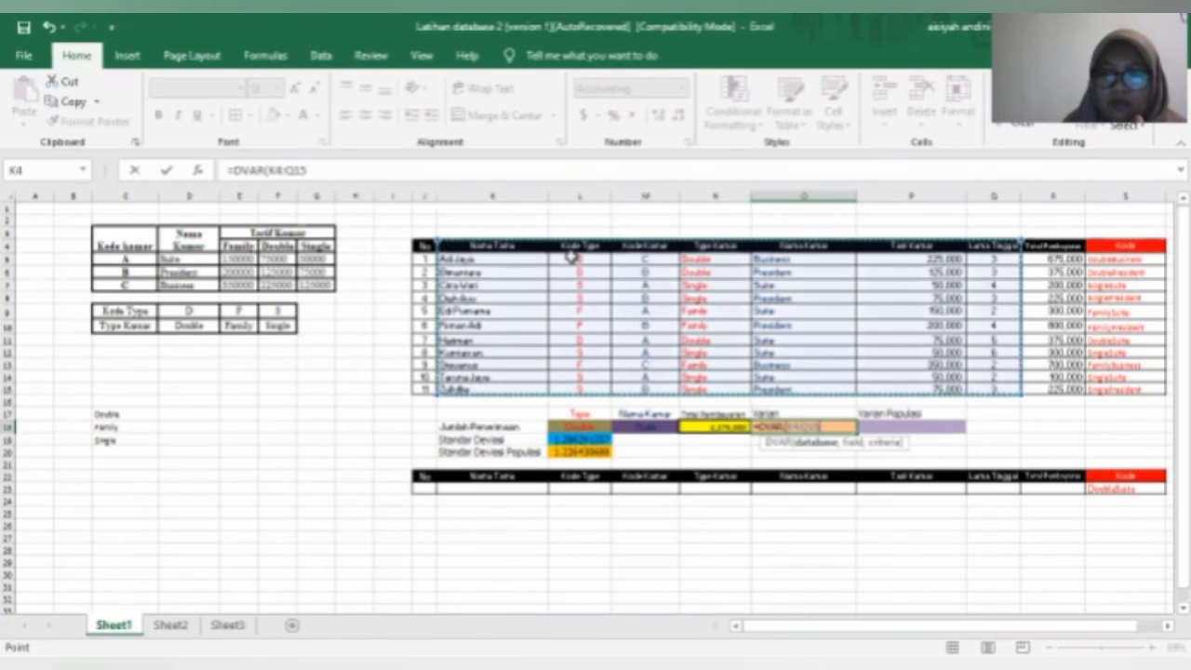
click(515, 247)
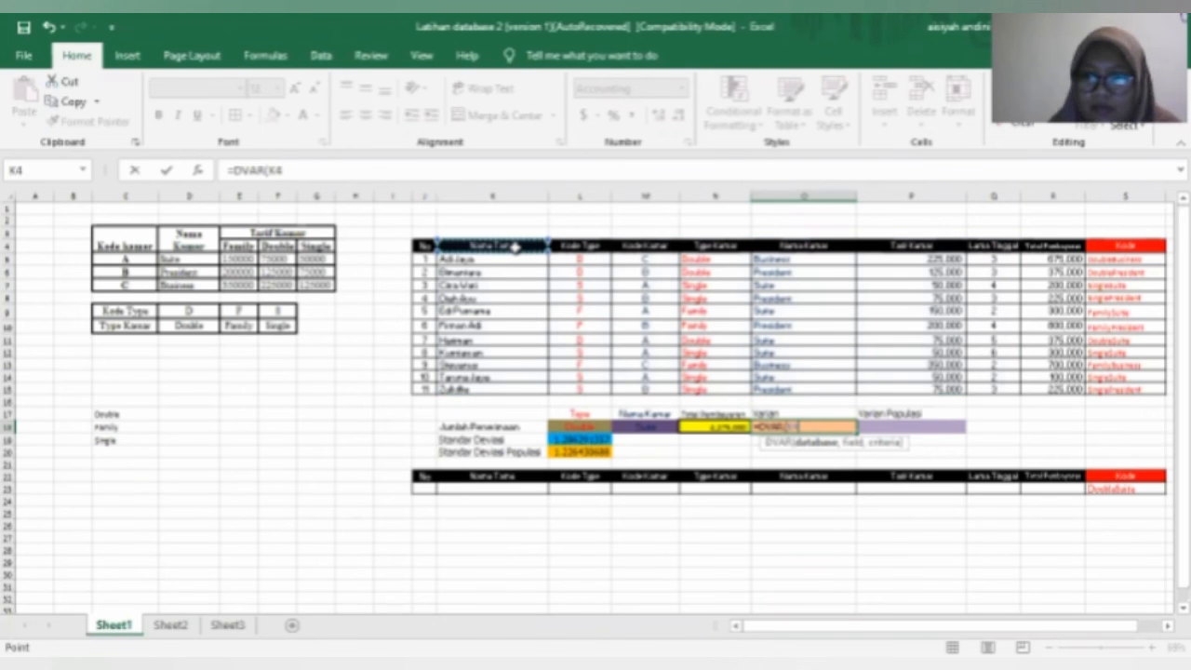
drag(514, 247, 1036, 386)
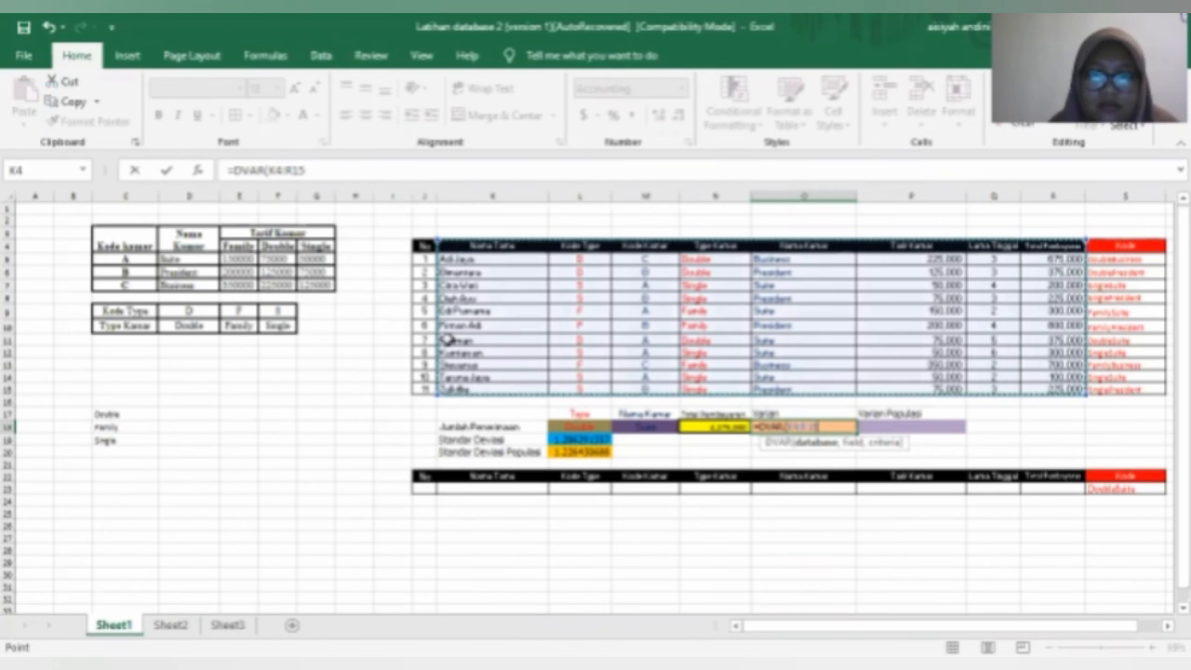
click(198, 171)
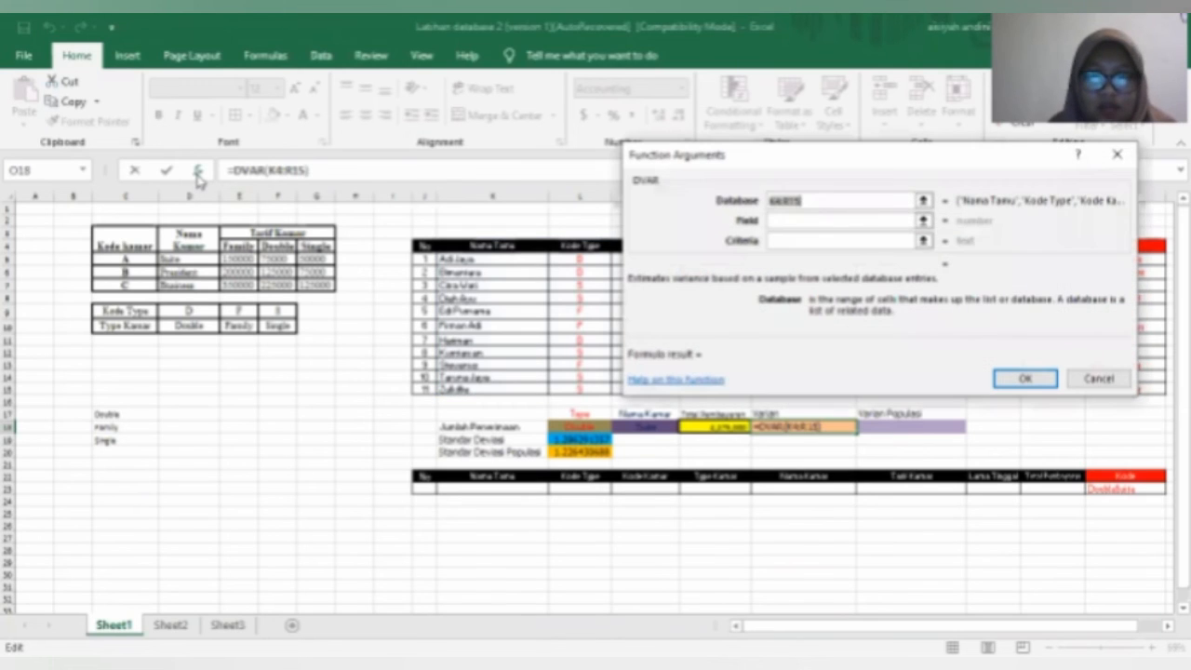
Complete the DVAR formula with the Total Pembayaran header R22 as the field and K22:R23 as the criteria
key(Tab)
click(923, 221)
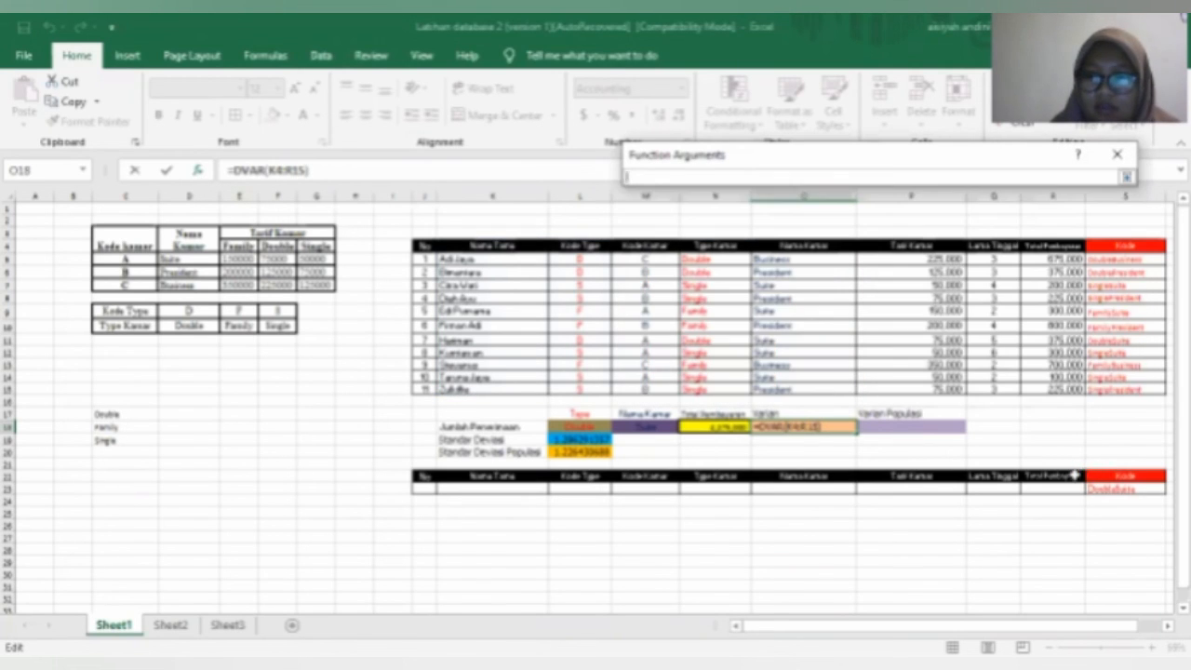
click(1070, 475)
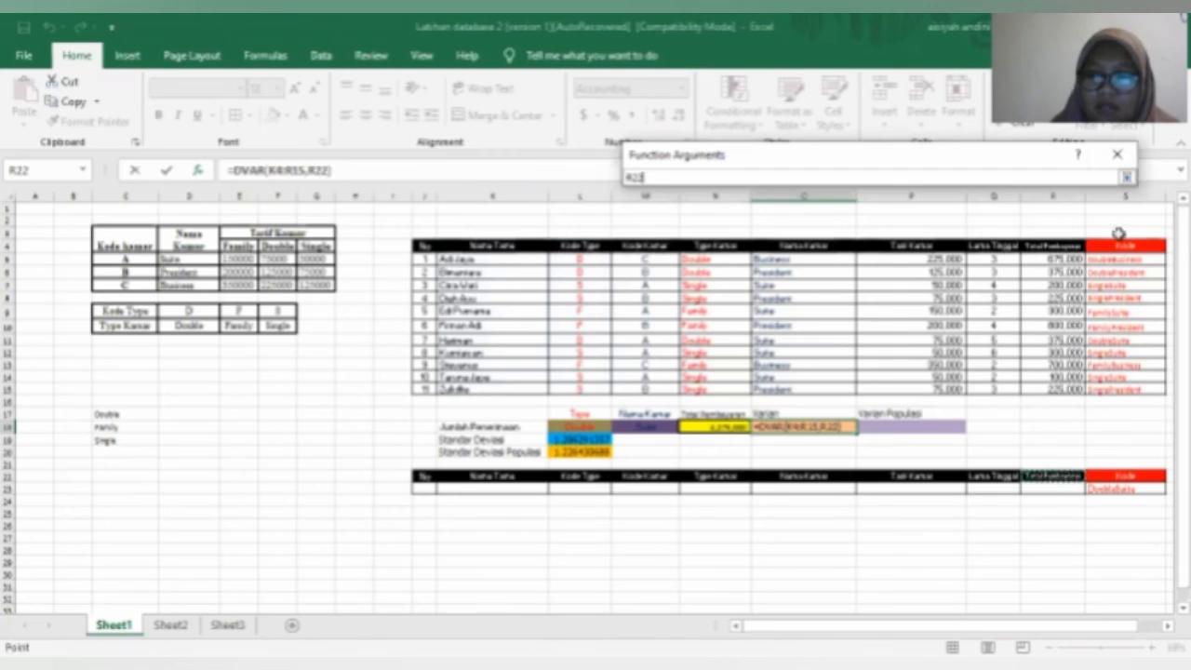
click(1126, 176)
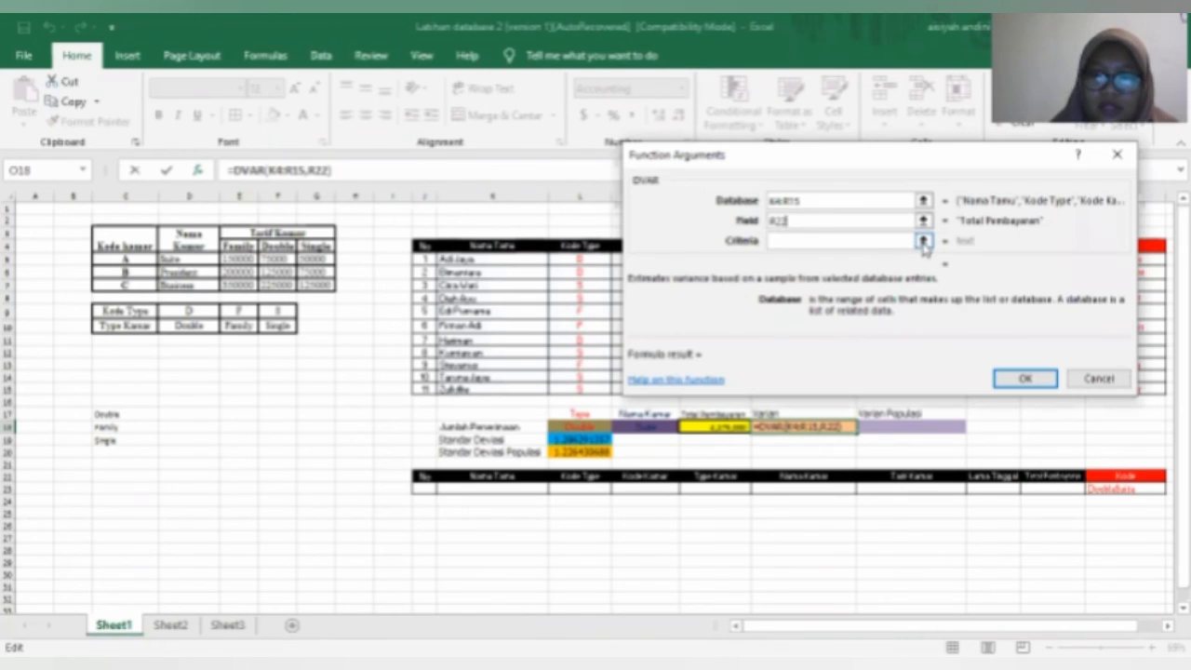
key(Tab)
click(923, 242)
click(489, 481)
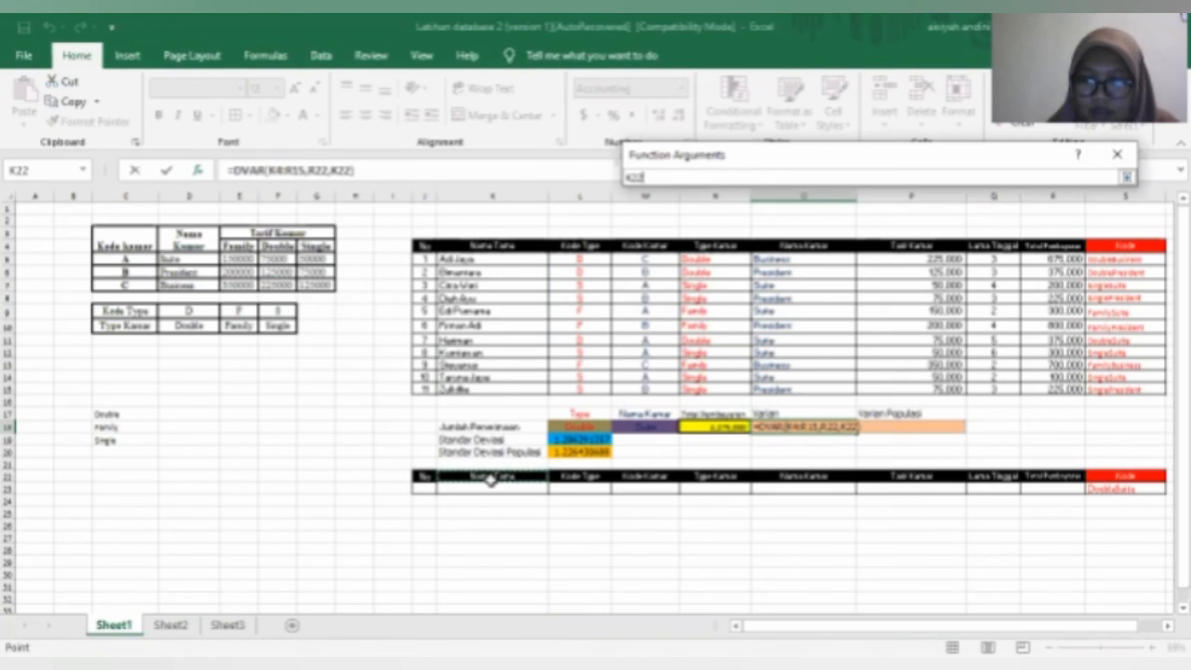
drag(490, 482, 1053, 489)
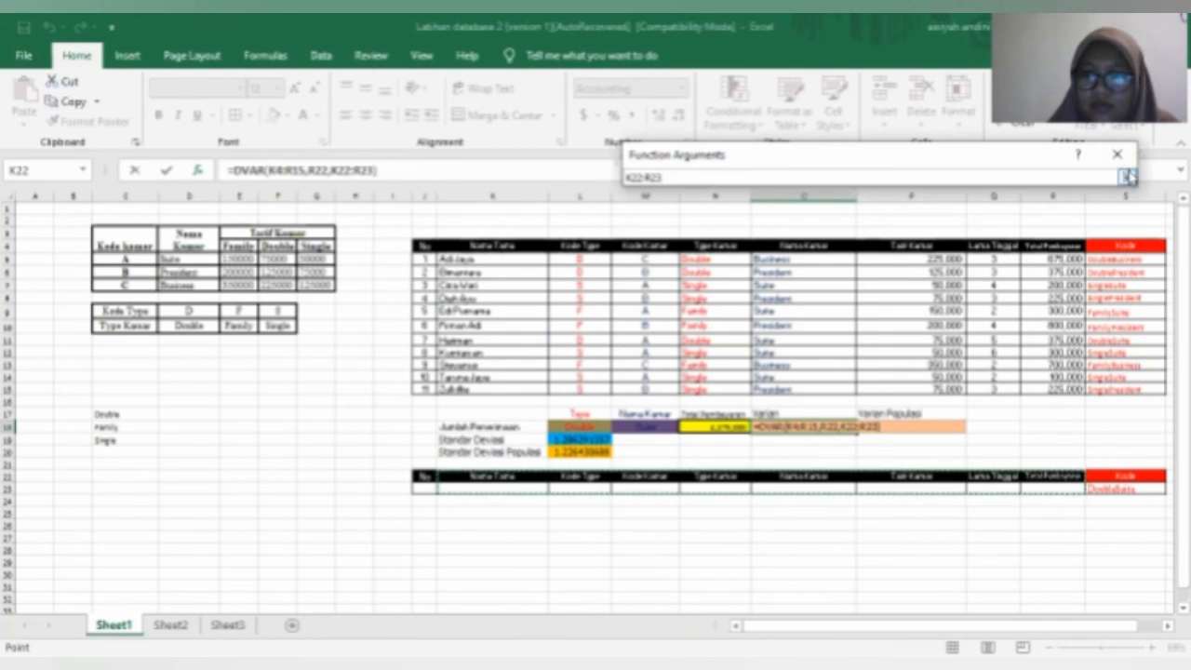
click(1126, 177)
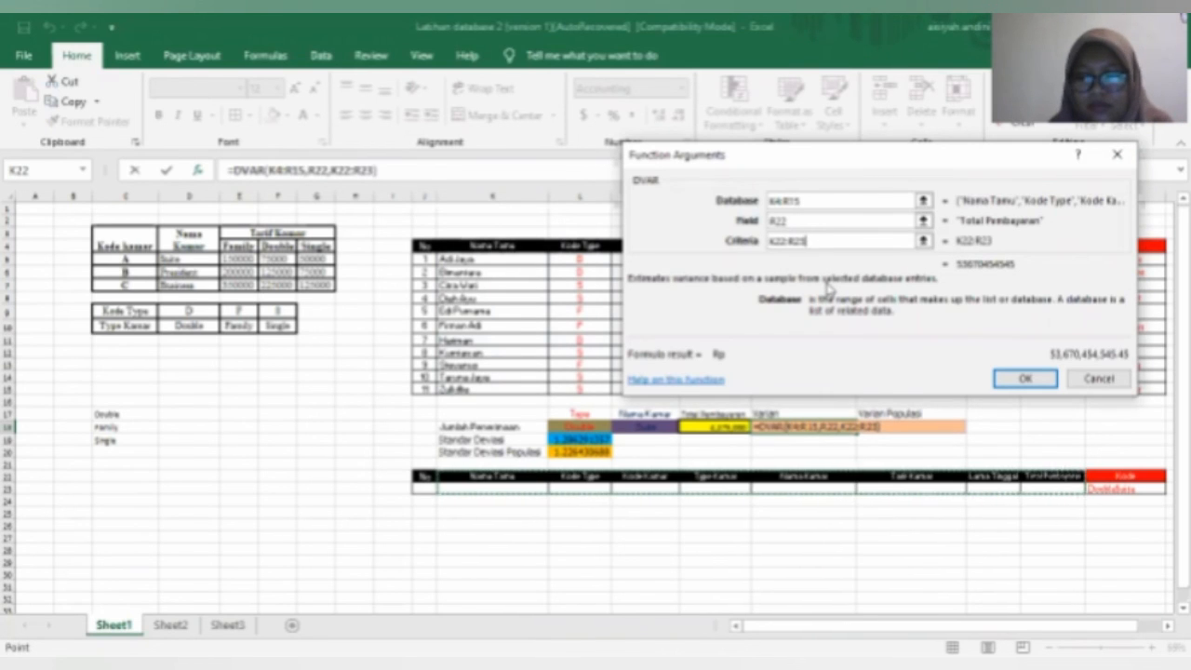
key(Return)
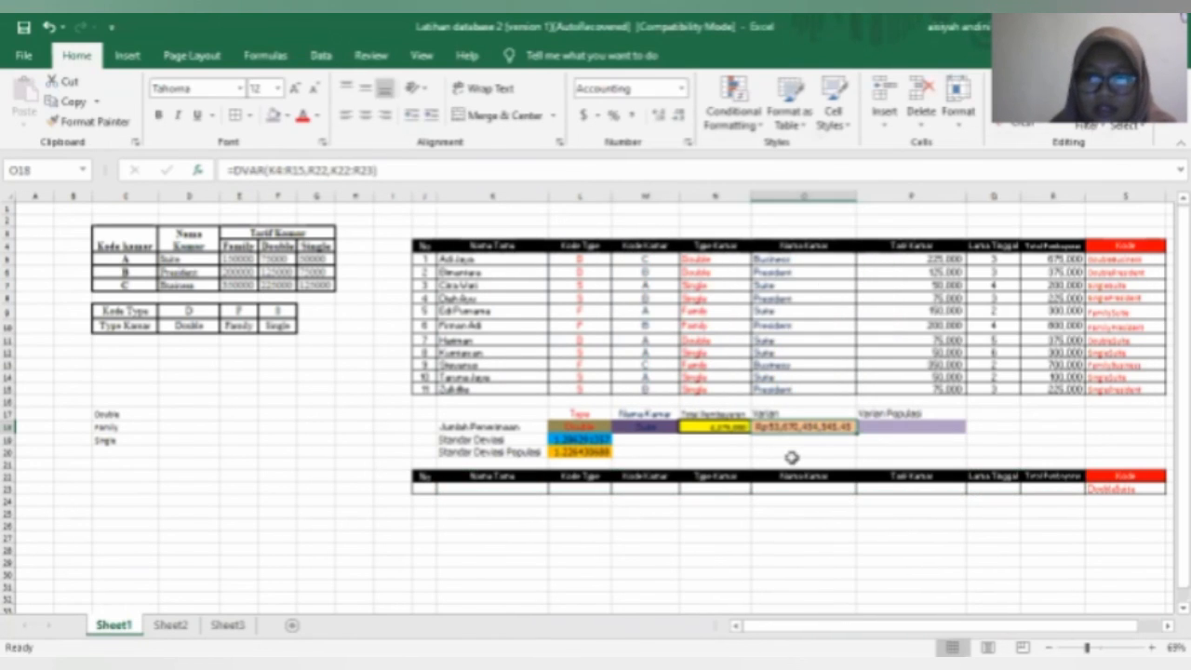
Start a DVARP formula in the Varian Populasi cell P18 with K4:R15 as the database and its function arguments open
click(925, 429)
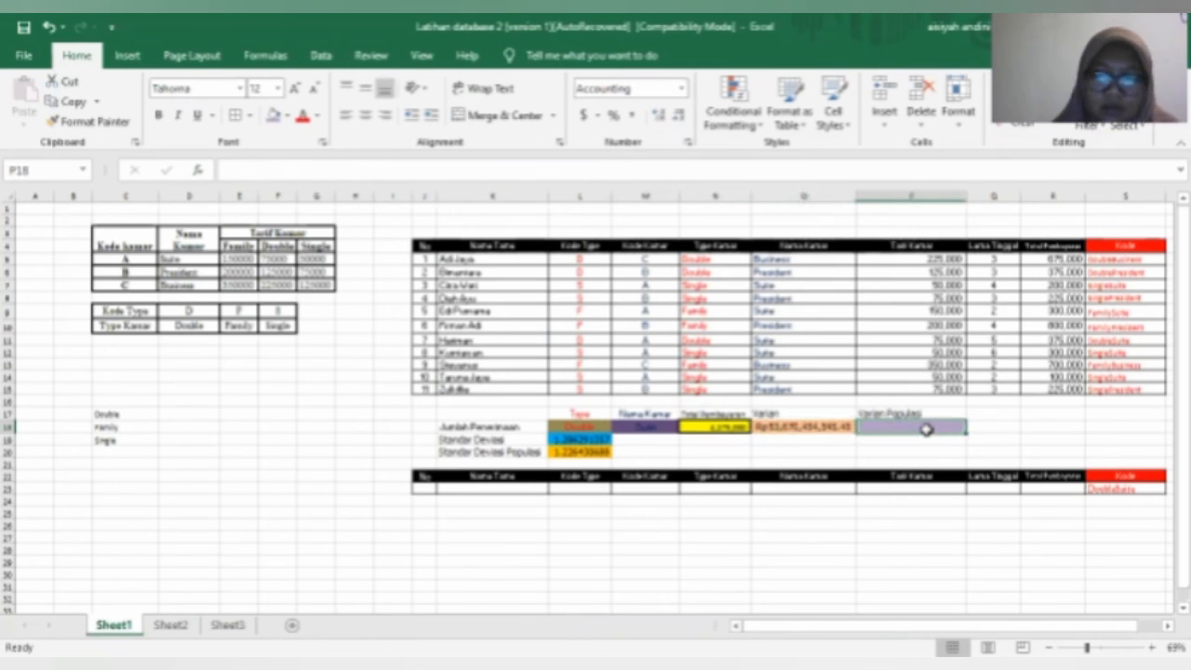
text(=)
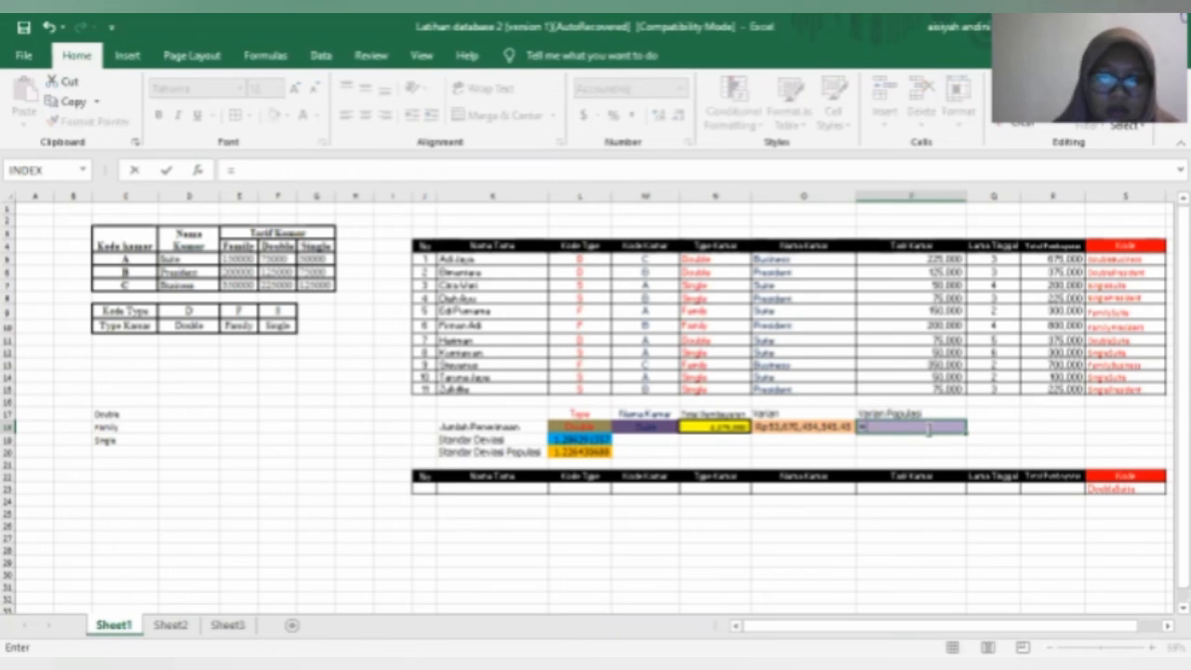
text(dvar)
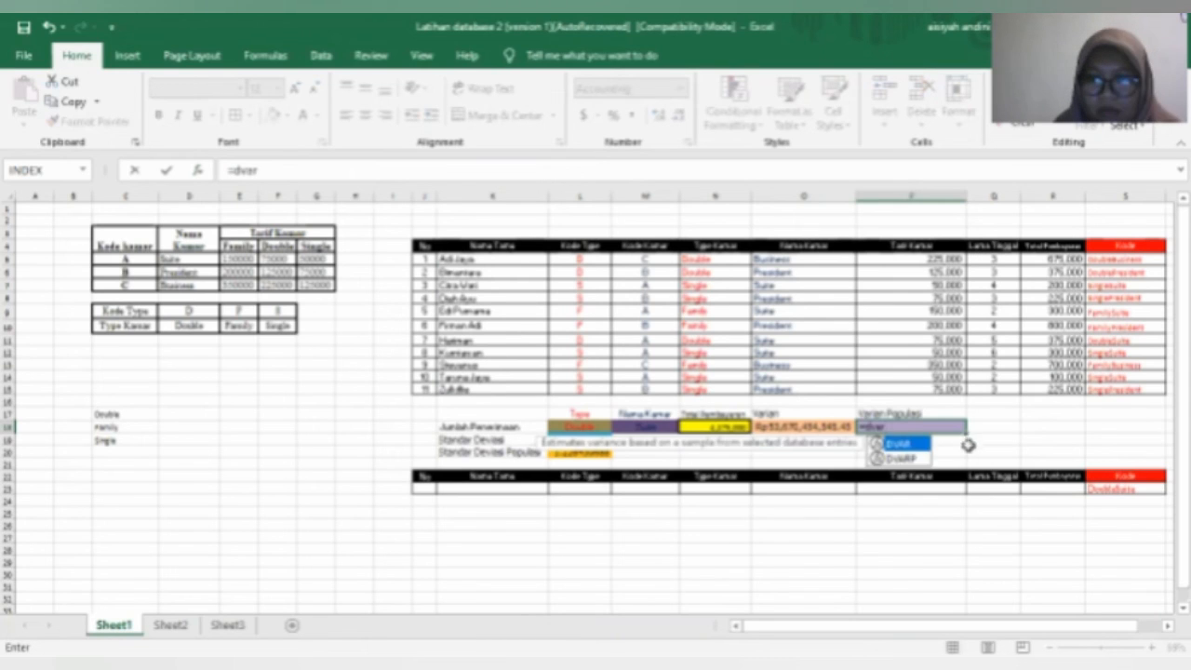
double_click(901, 459)
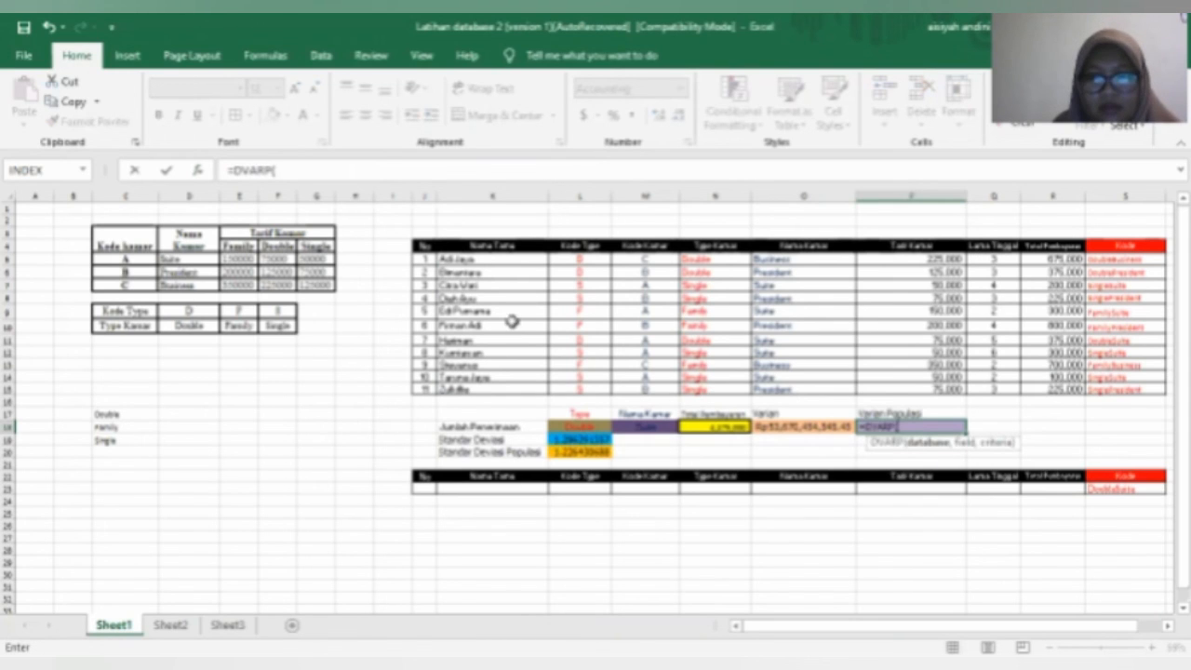
click(465, 245)
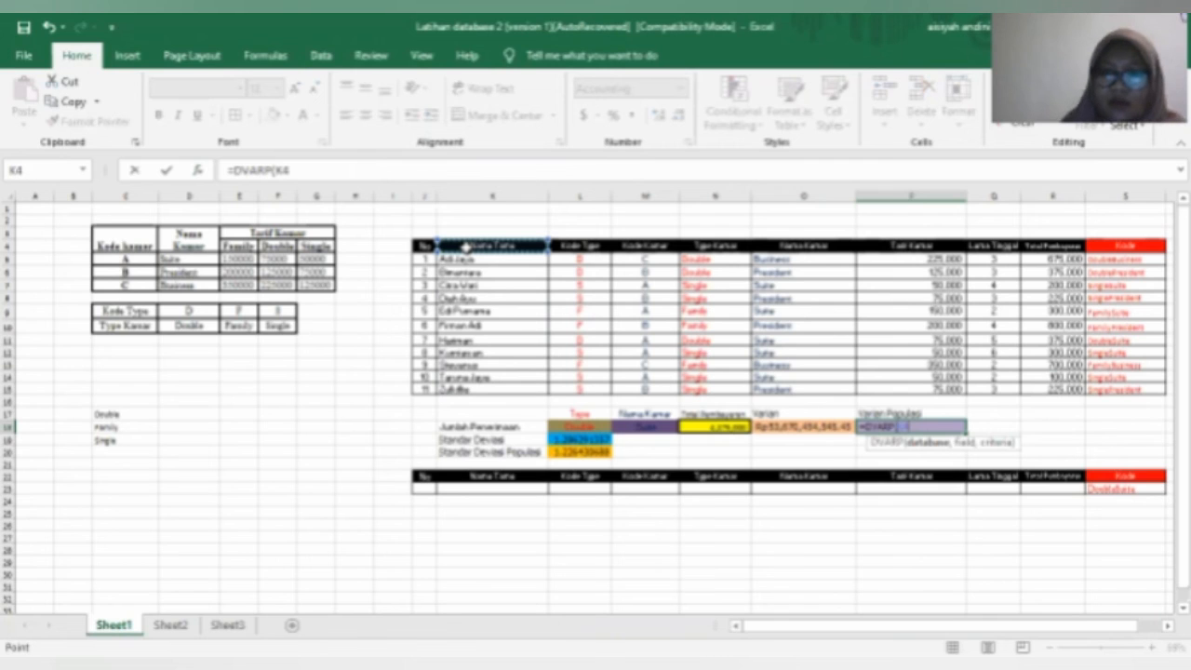
drag(465, 245, 1029, 385)
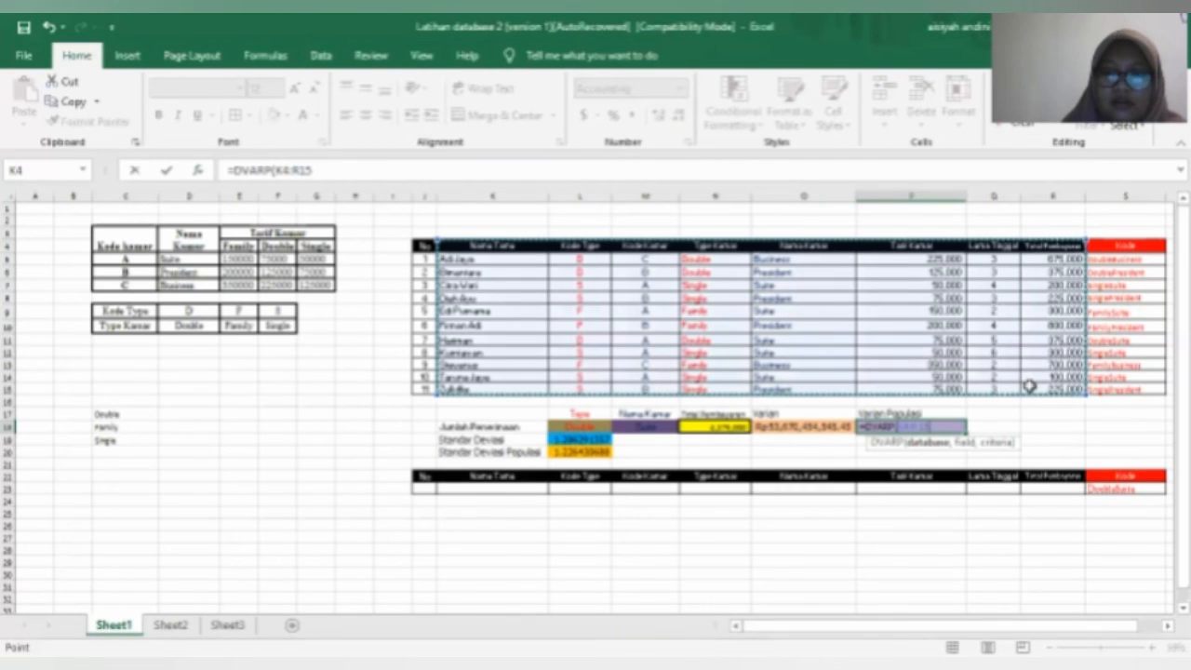
click(198, 171)
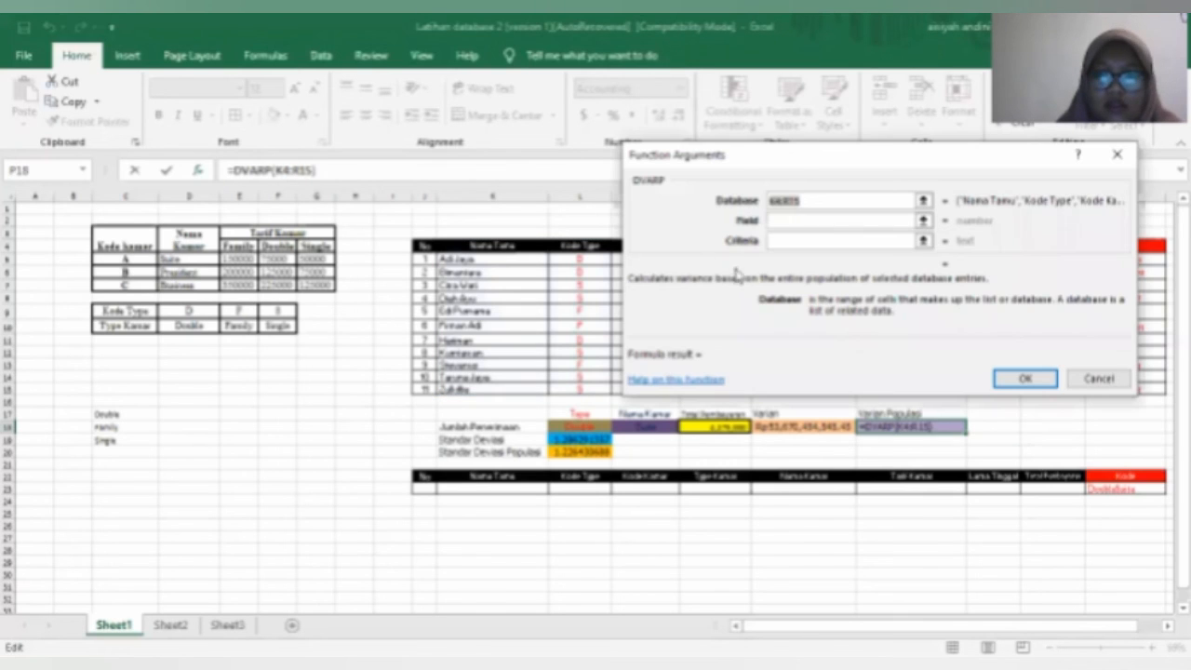
Complete the DVARP formula with the Total Pembayaran header R22 as the field and K22:R23 as the criteria
click(926, 220)
click(924, 221)
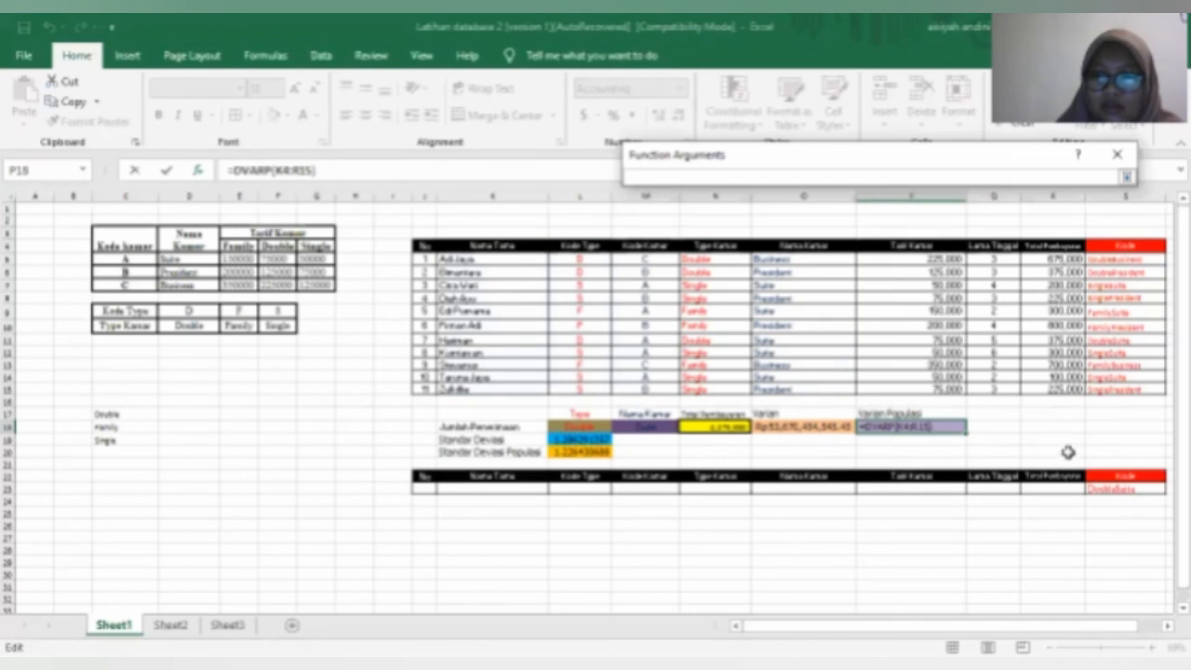
click(1052, 477)
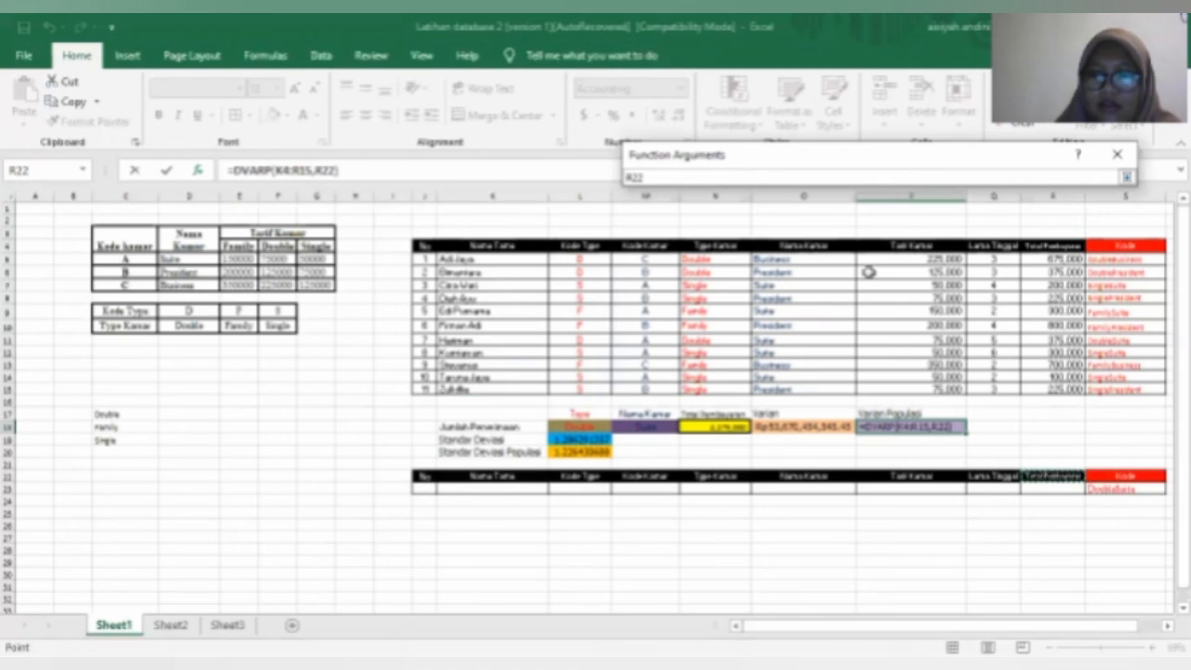
click(1127, 178)
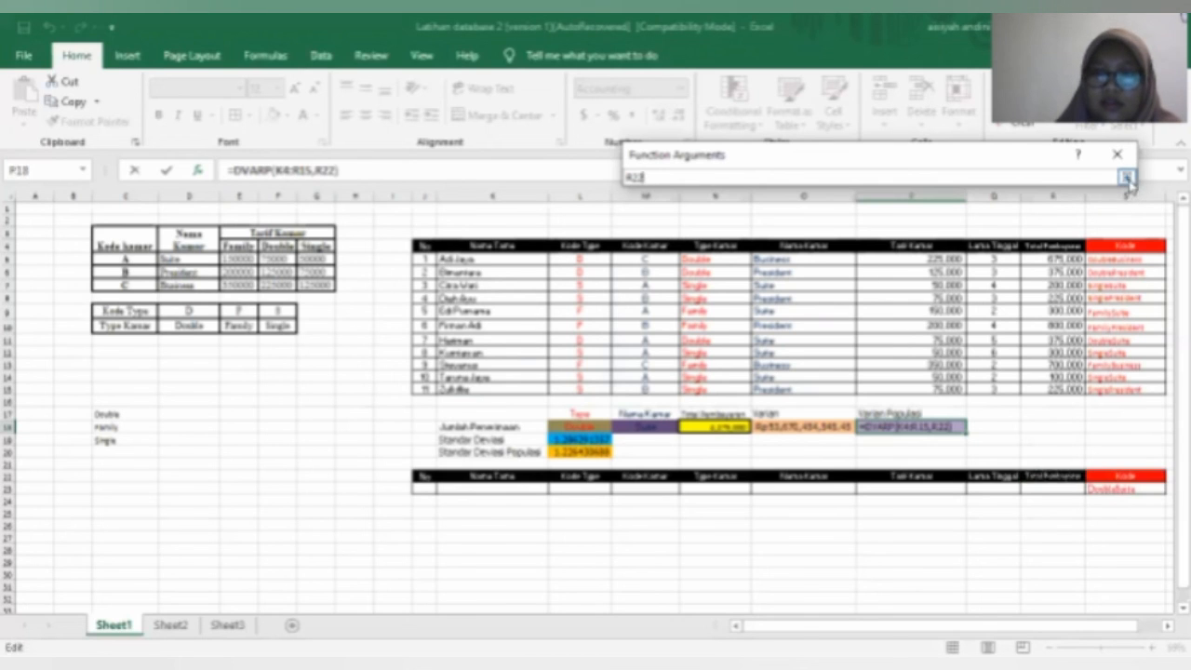
click(925, 240)
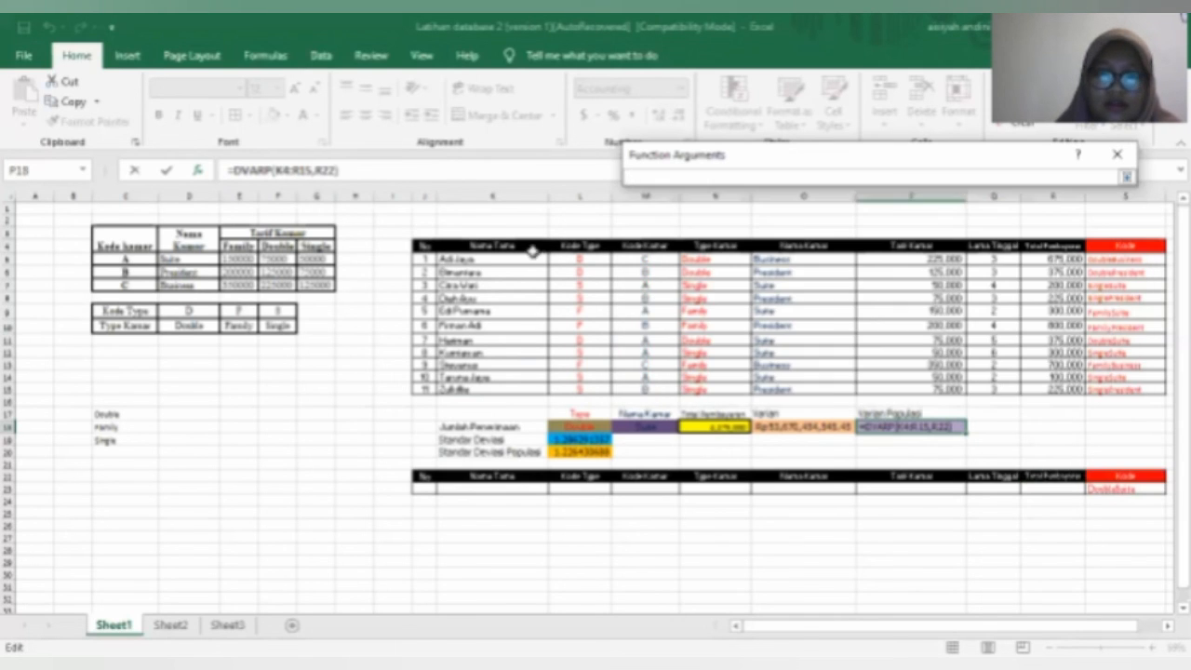
click(500, 478)
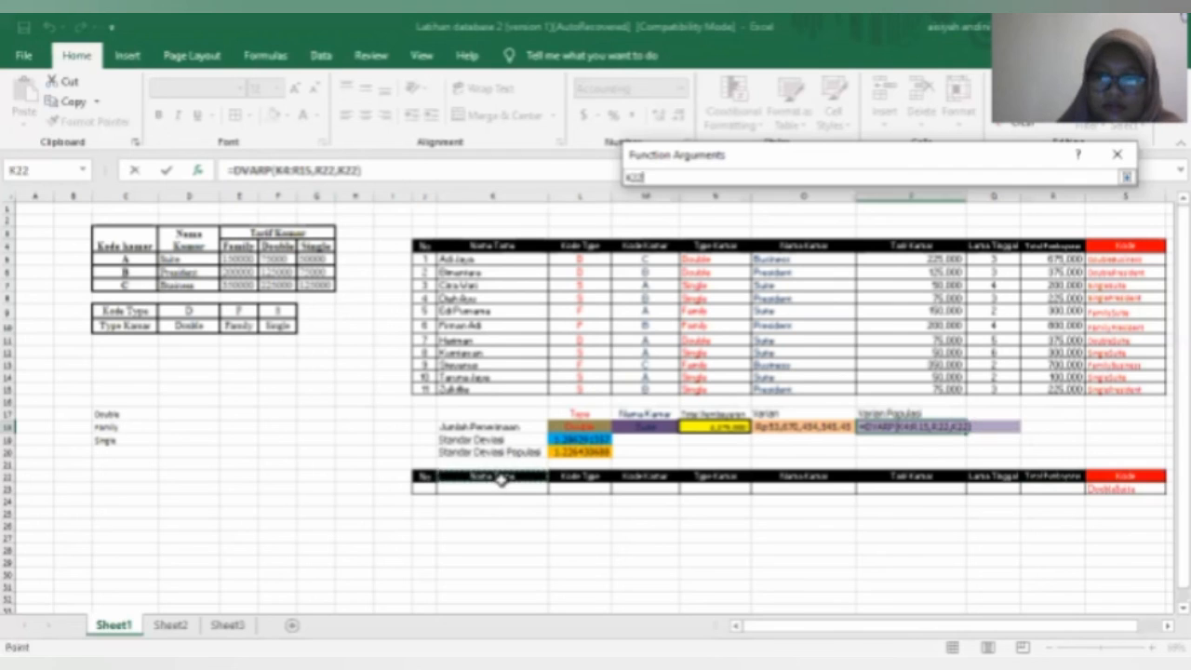
drag(501, 478, 1042, 493)
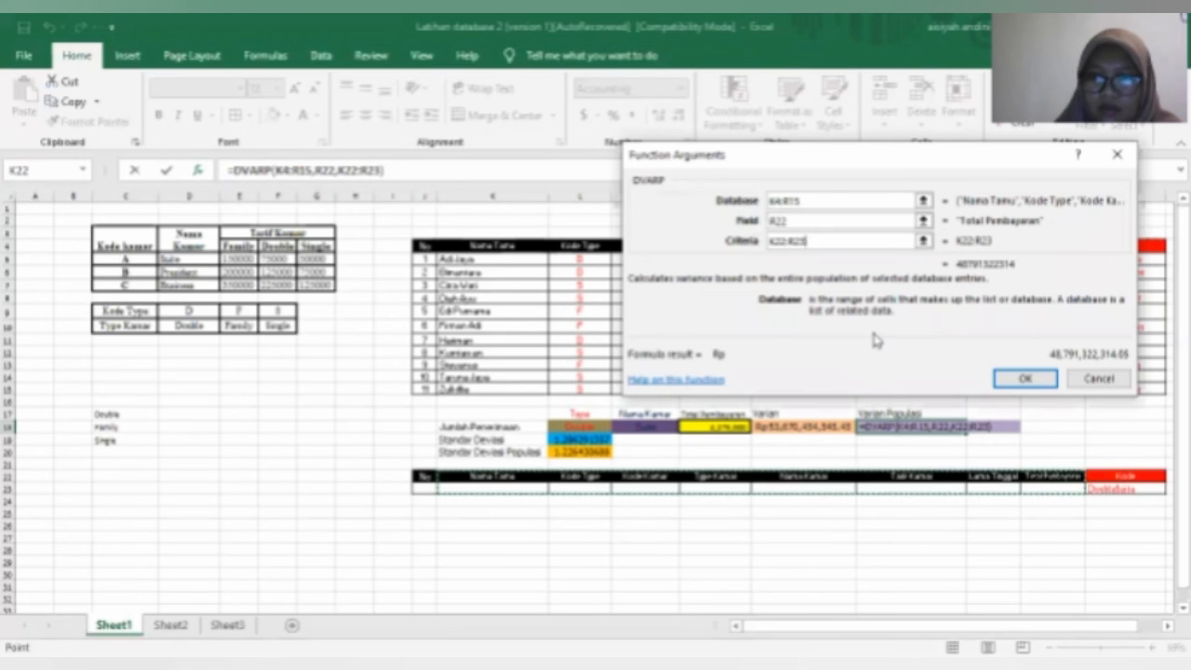
key(Return)
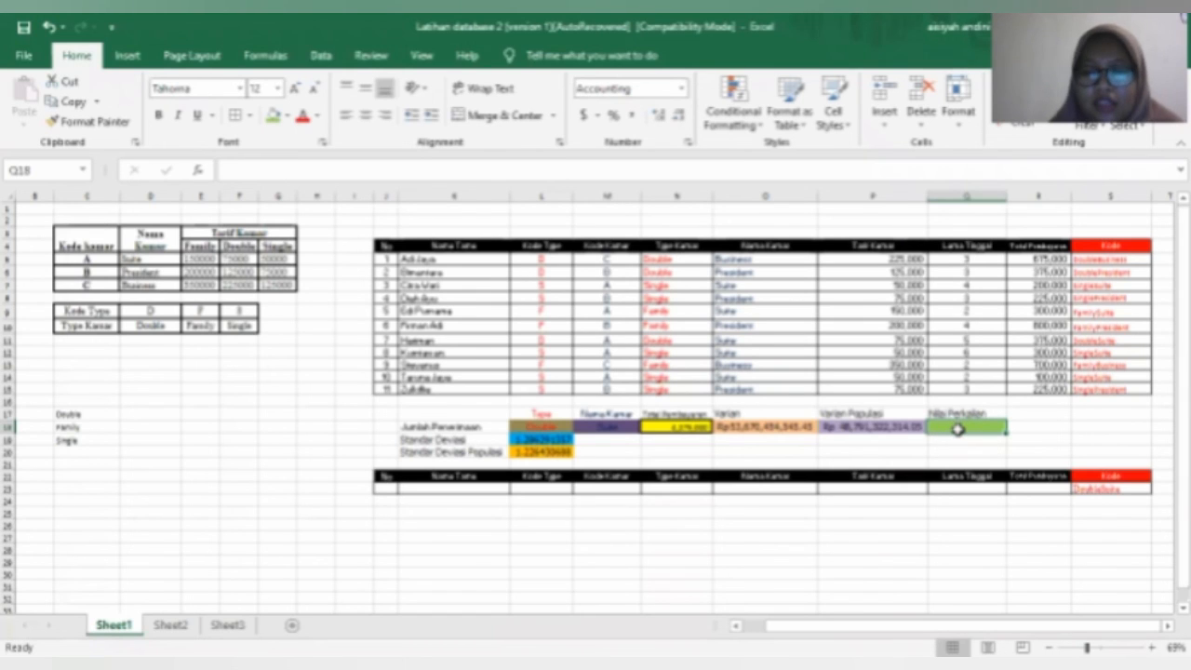
Start a DPRODUCT formula in the Nilai Perkalian cell Q18 with J4:S15 as the database and its function arguments open
text(=)
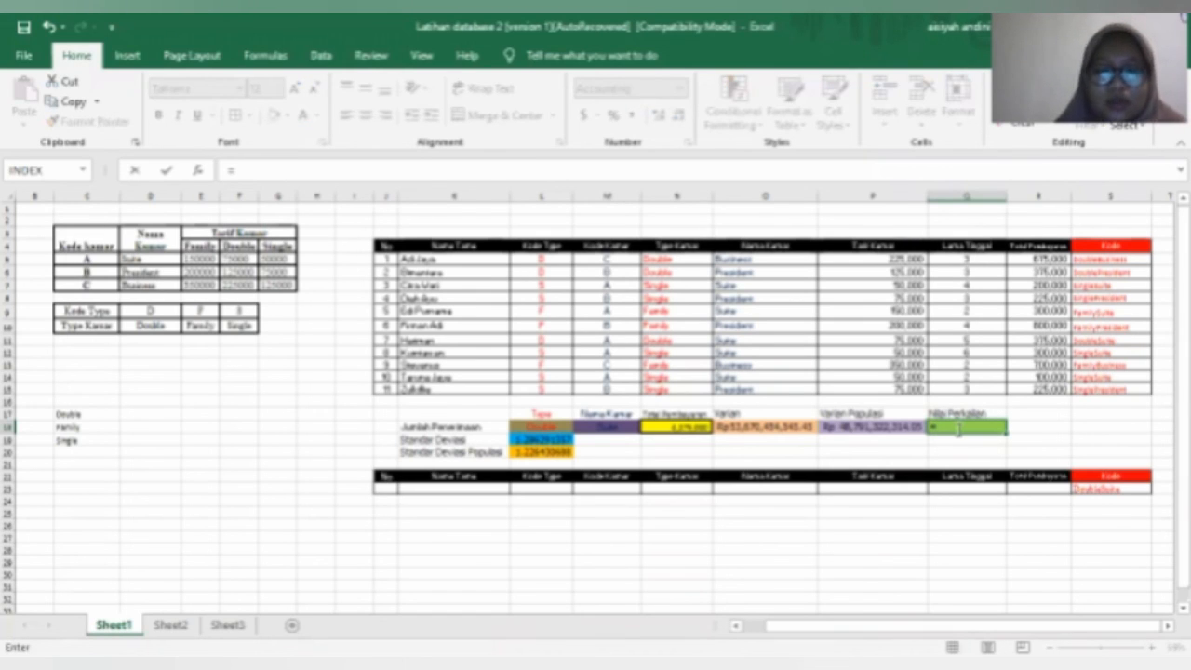
text(dpro)
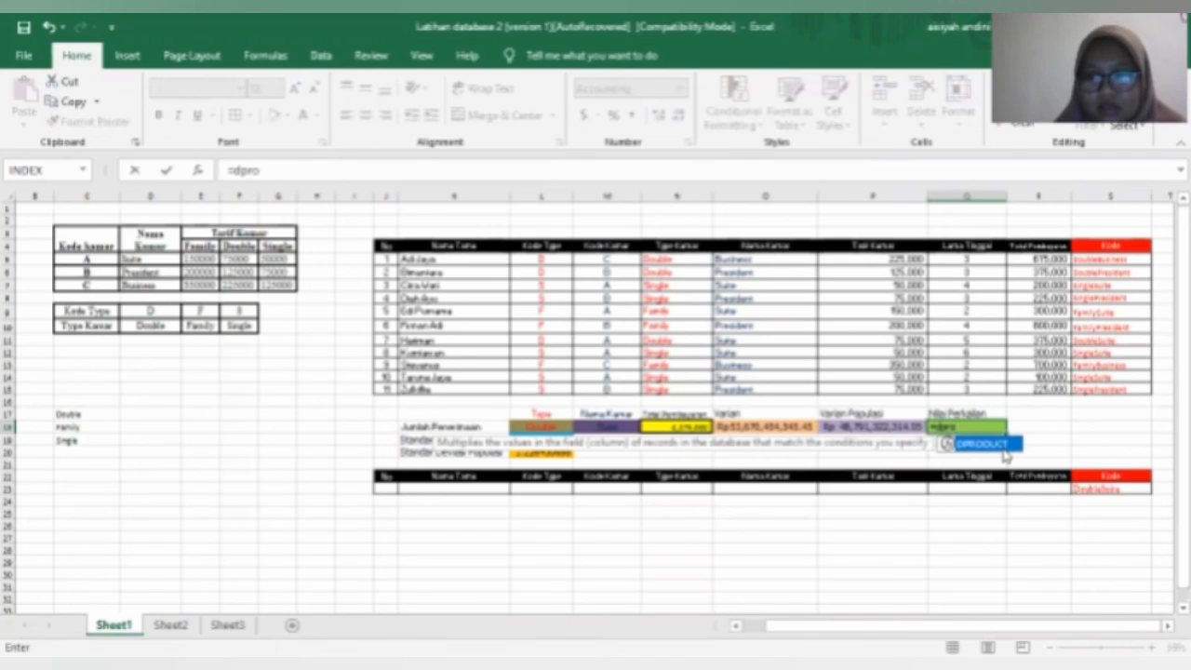
key(Tab)
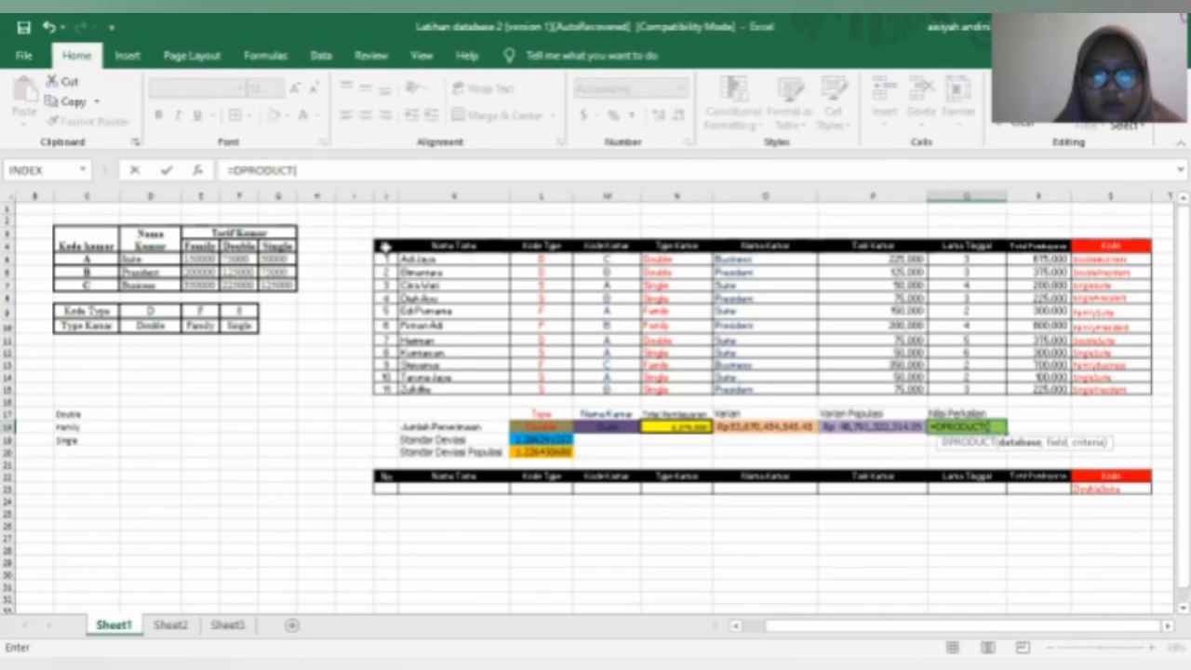
click(385, 247)
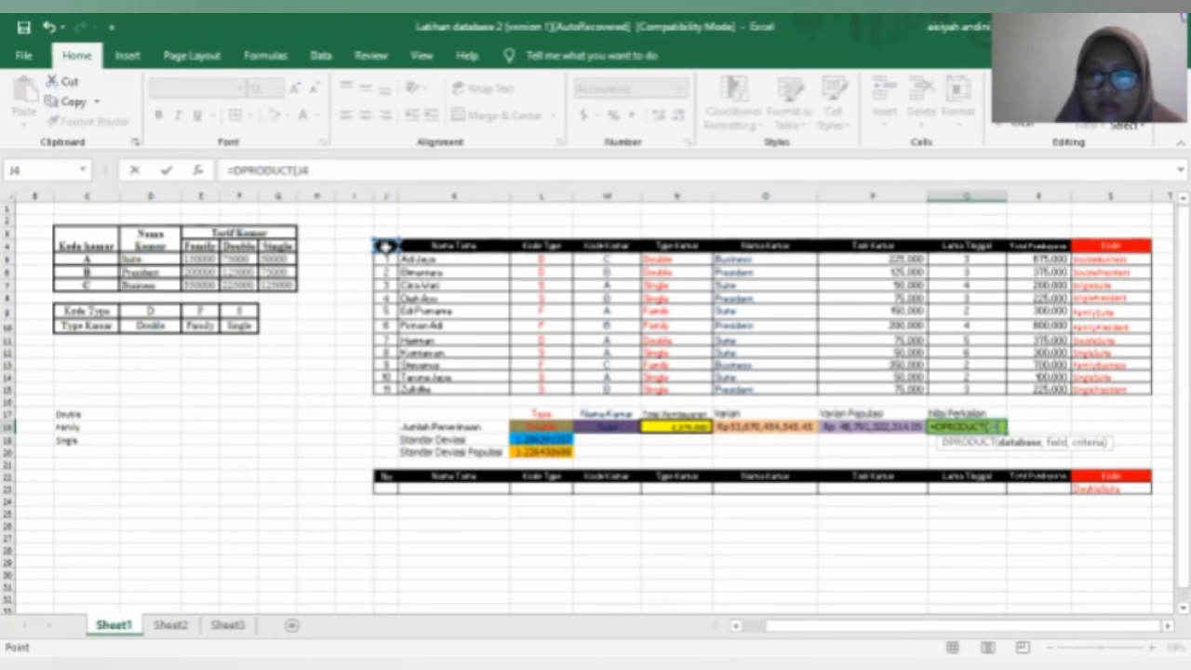
drag(384, 246, 1005, 389)
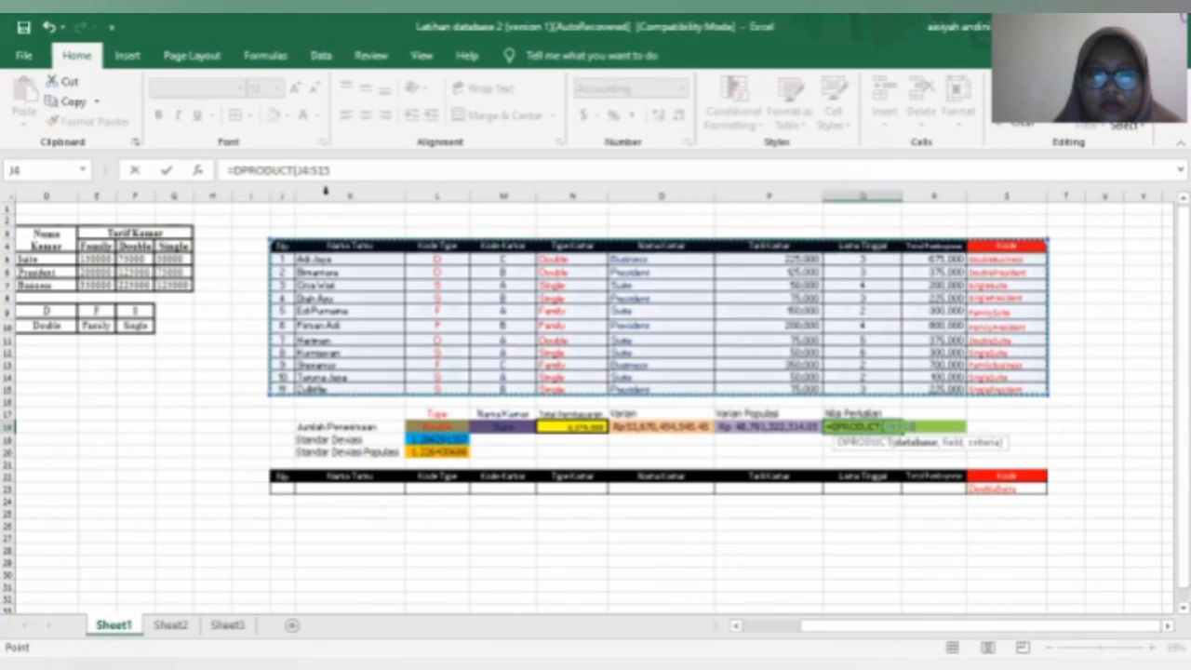
click(196, 171)
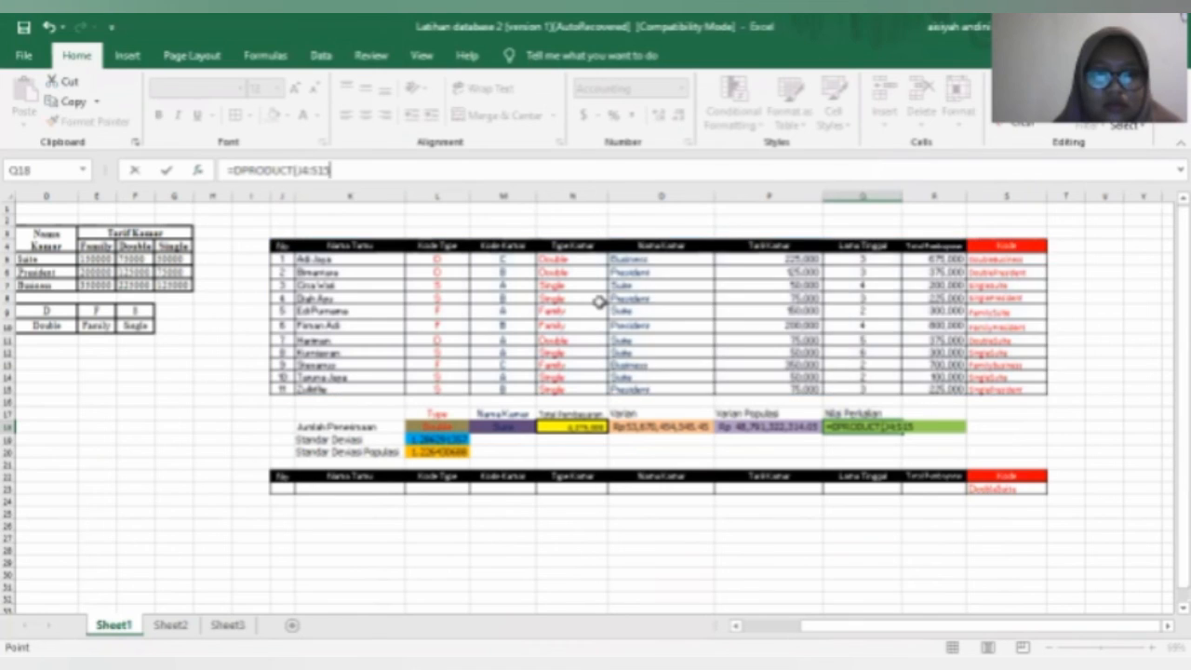
Complete the DPRODUCT formula with the Total Pembayaran header R22 as the field and J22:S23 as the criteria
click(924, 220)
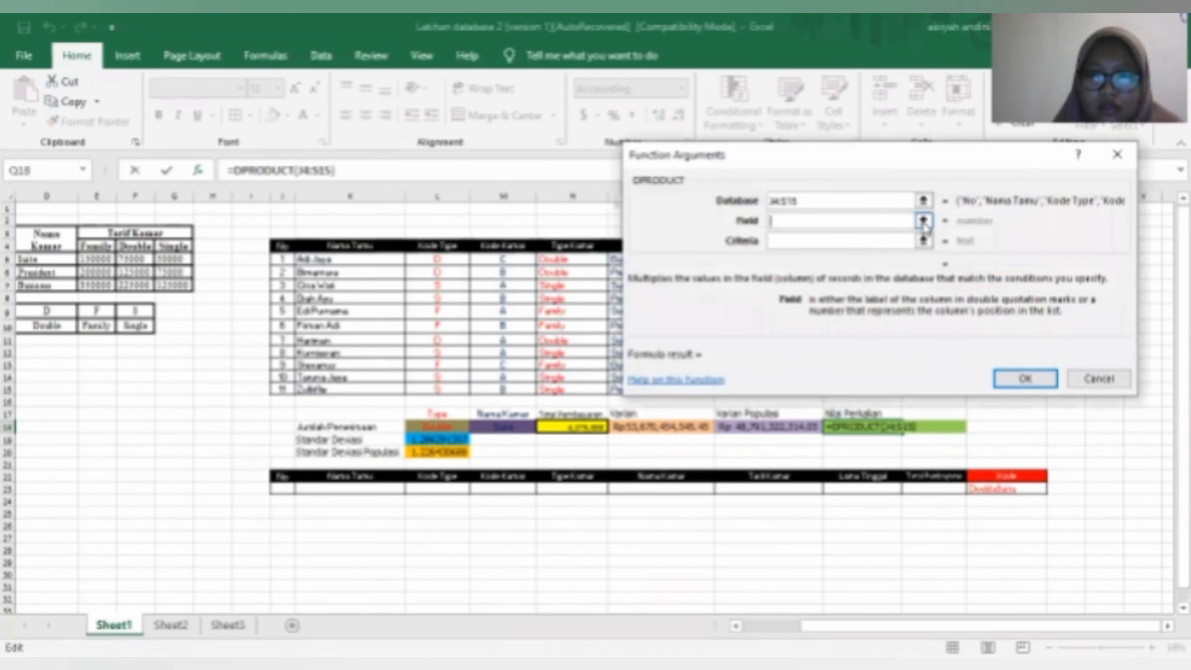
click(919, 476)
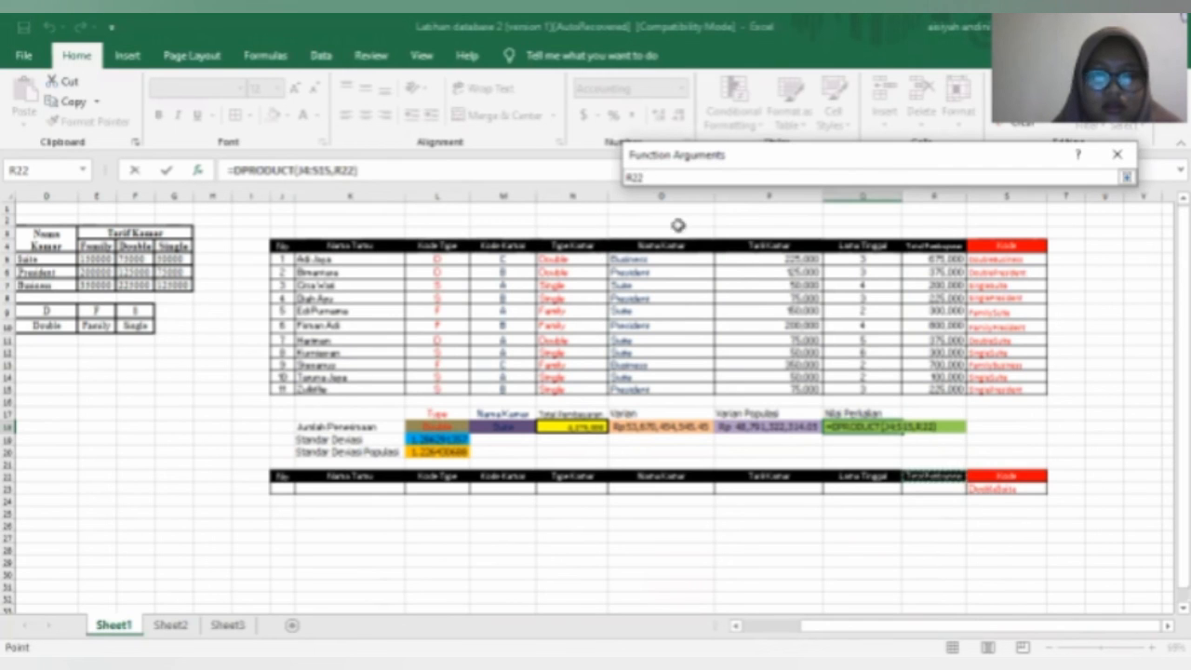
click(1127, 176)
click(923, 240)
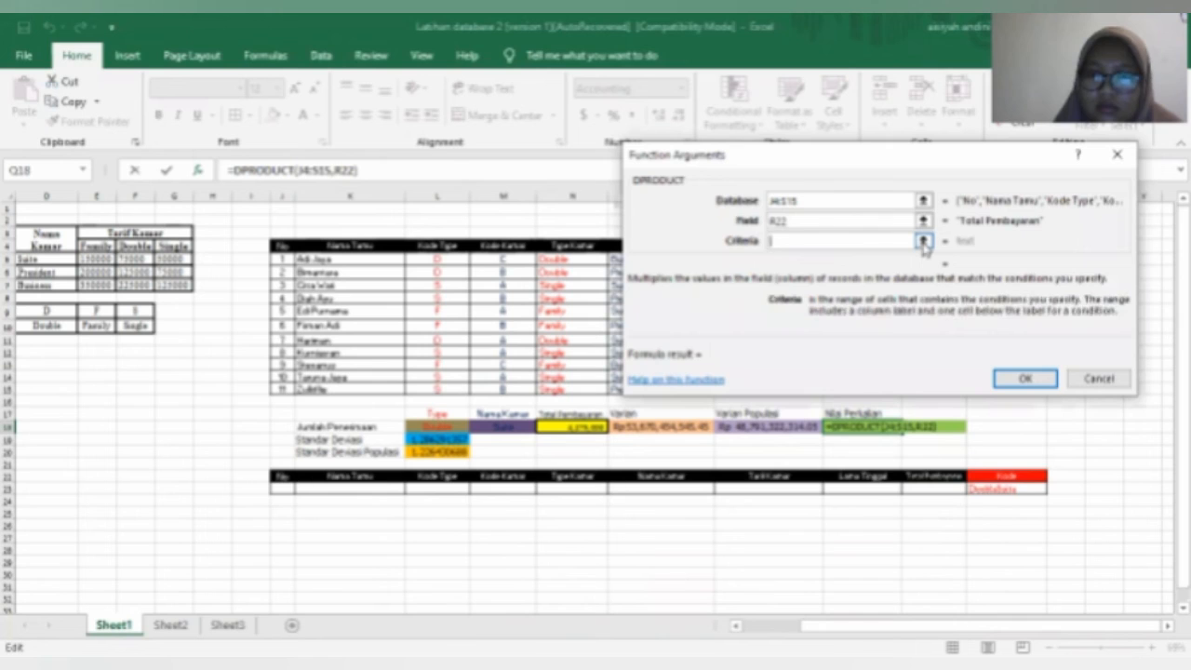
click(281, 475)
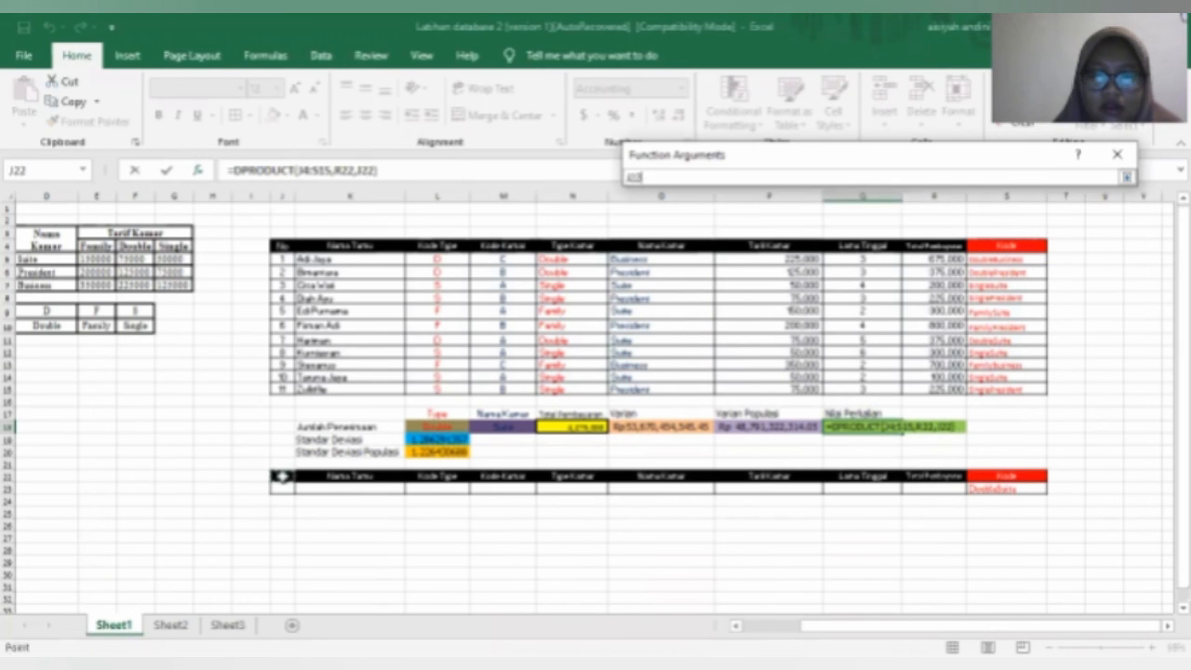
drag(282, 476, 989, 488)
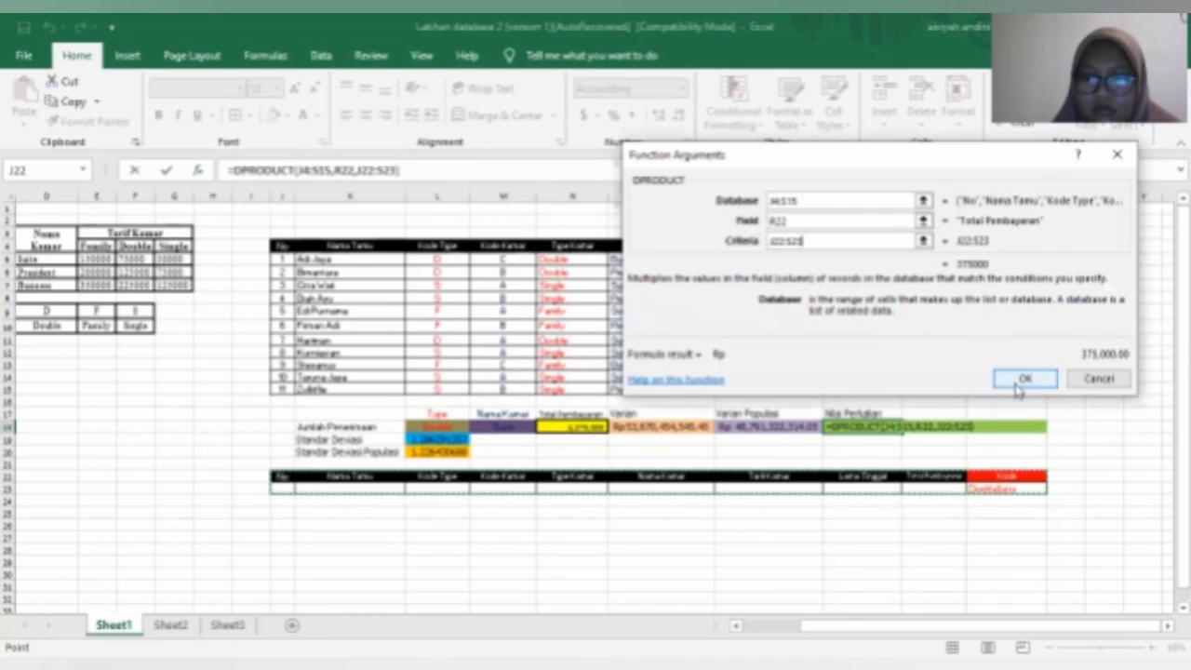
click(1017, 382)
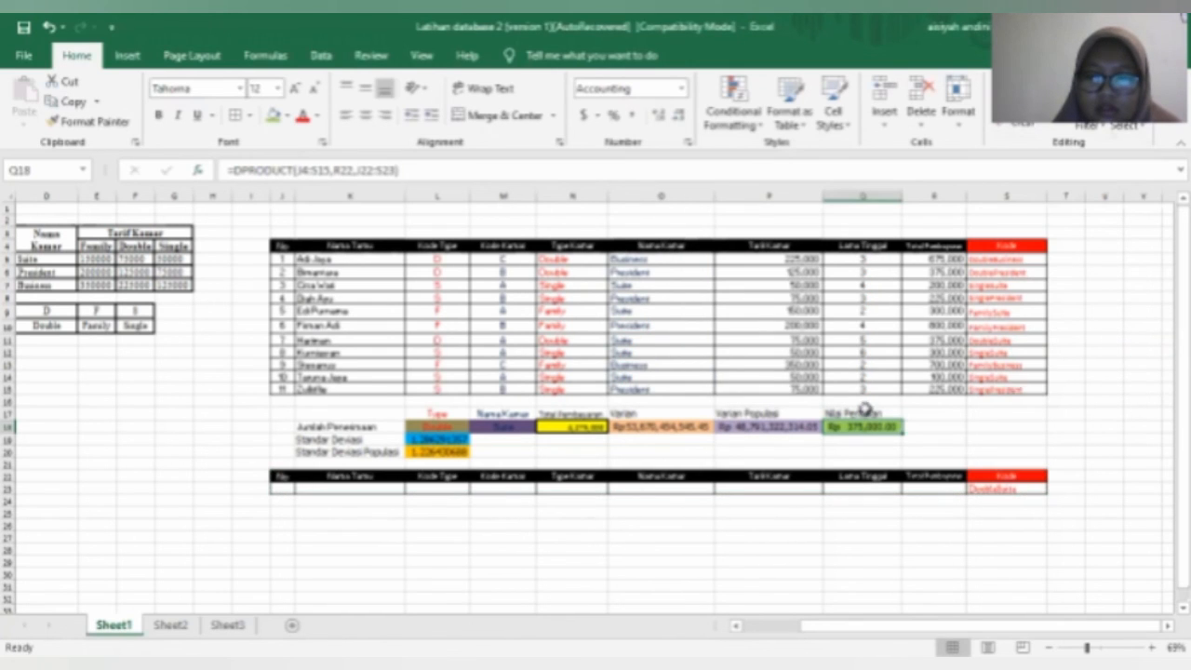